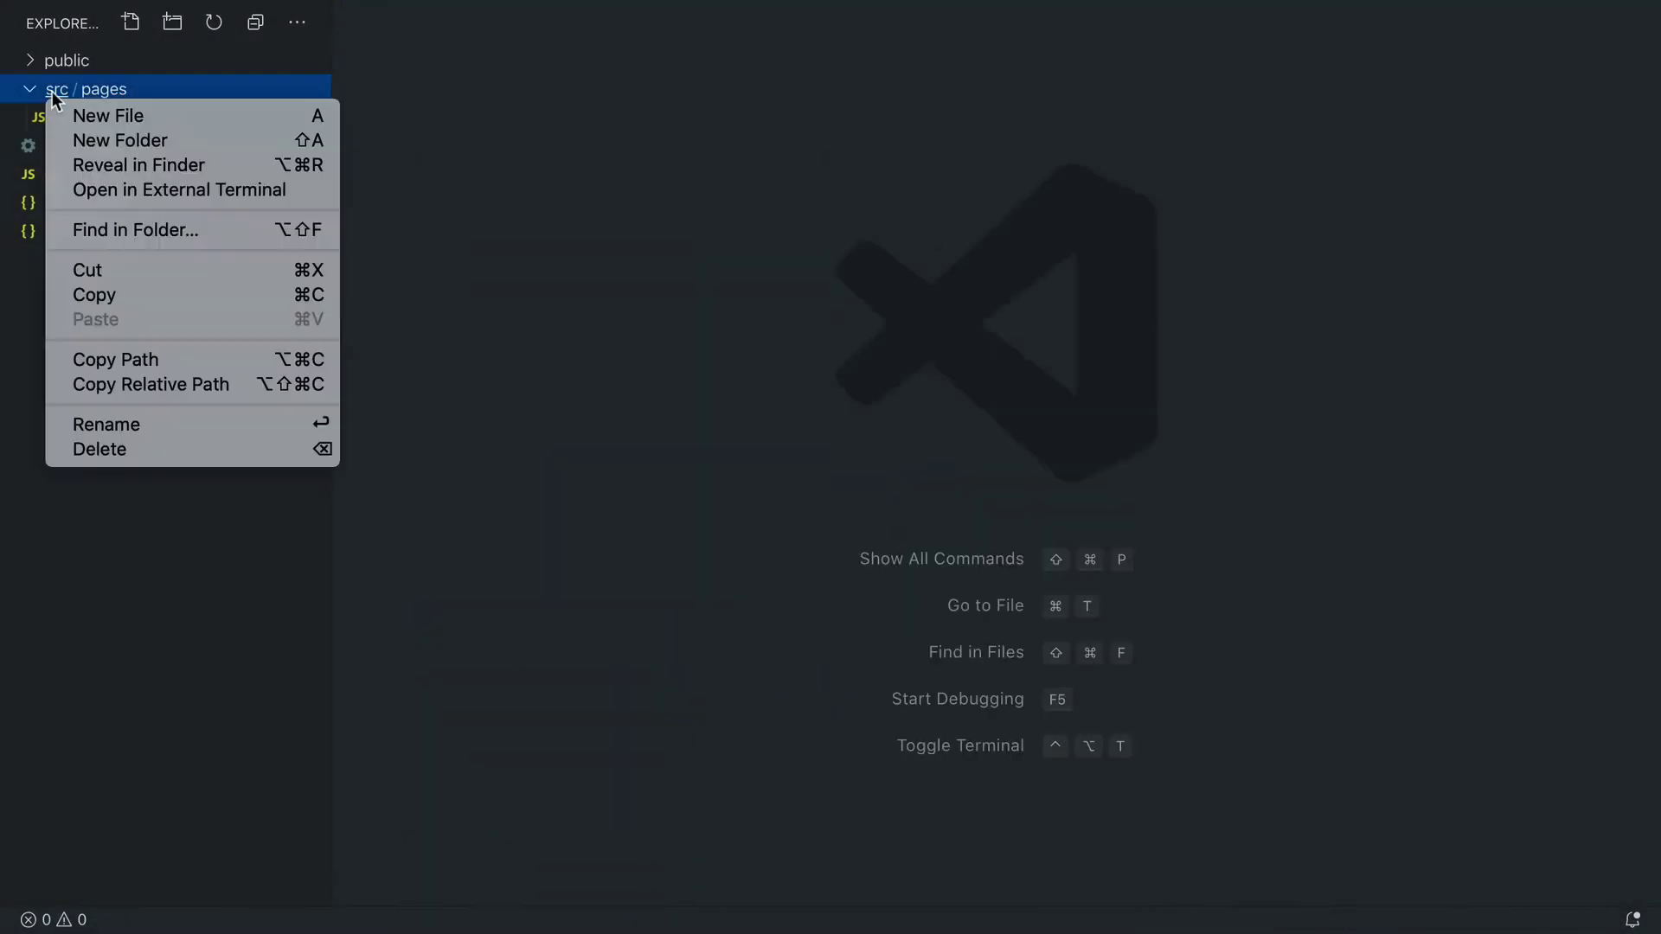
# Create a components folder under src and a new Product.js file inside it.
pyautogui.click(100, 140)
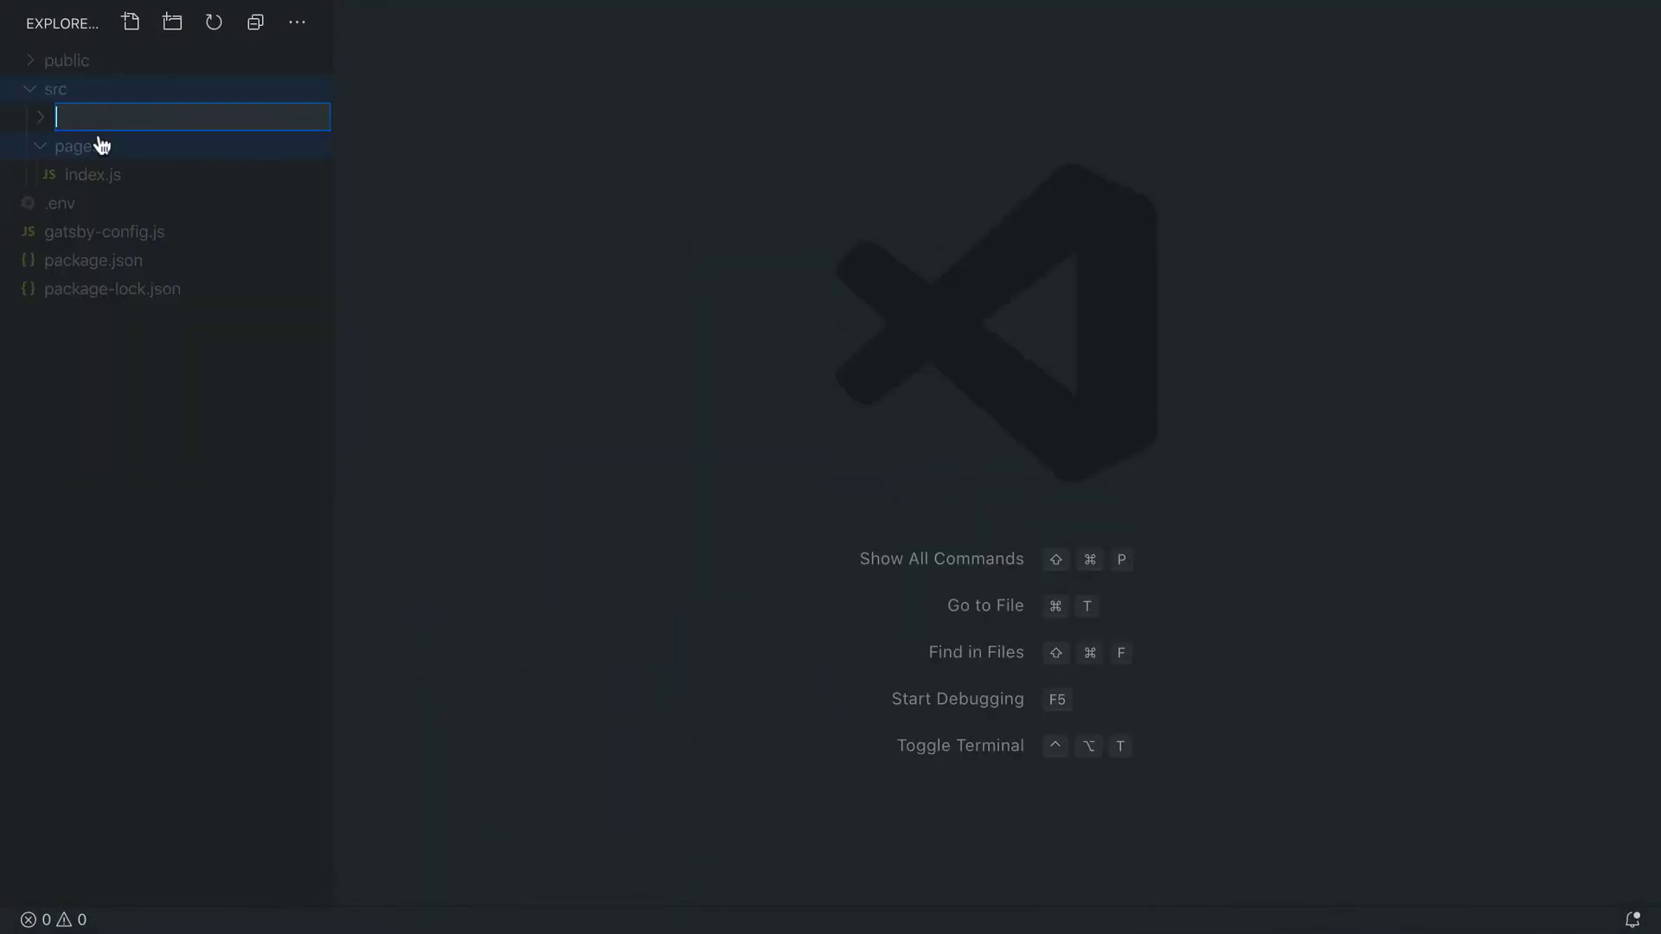
pyautogui.write('components')
pyautogui.press('Return')
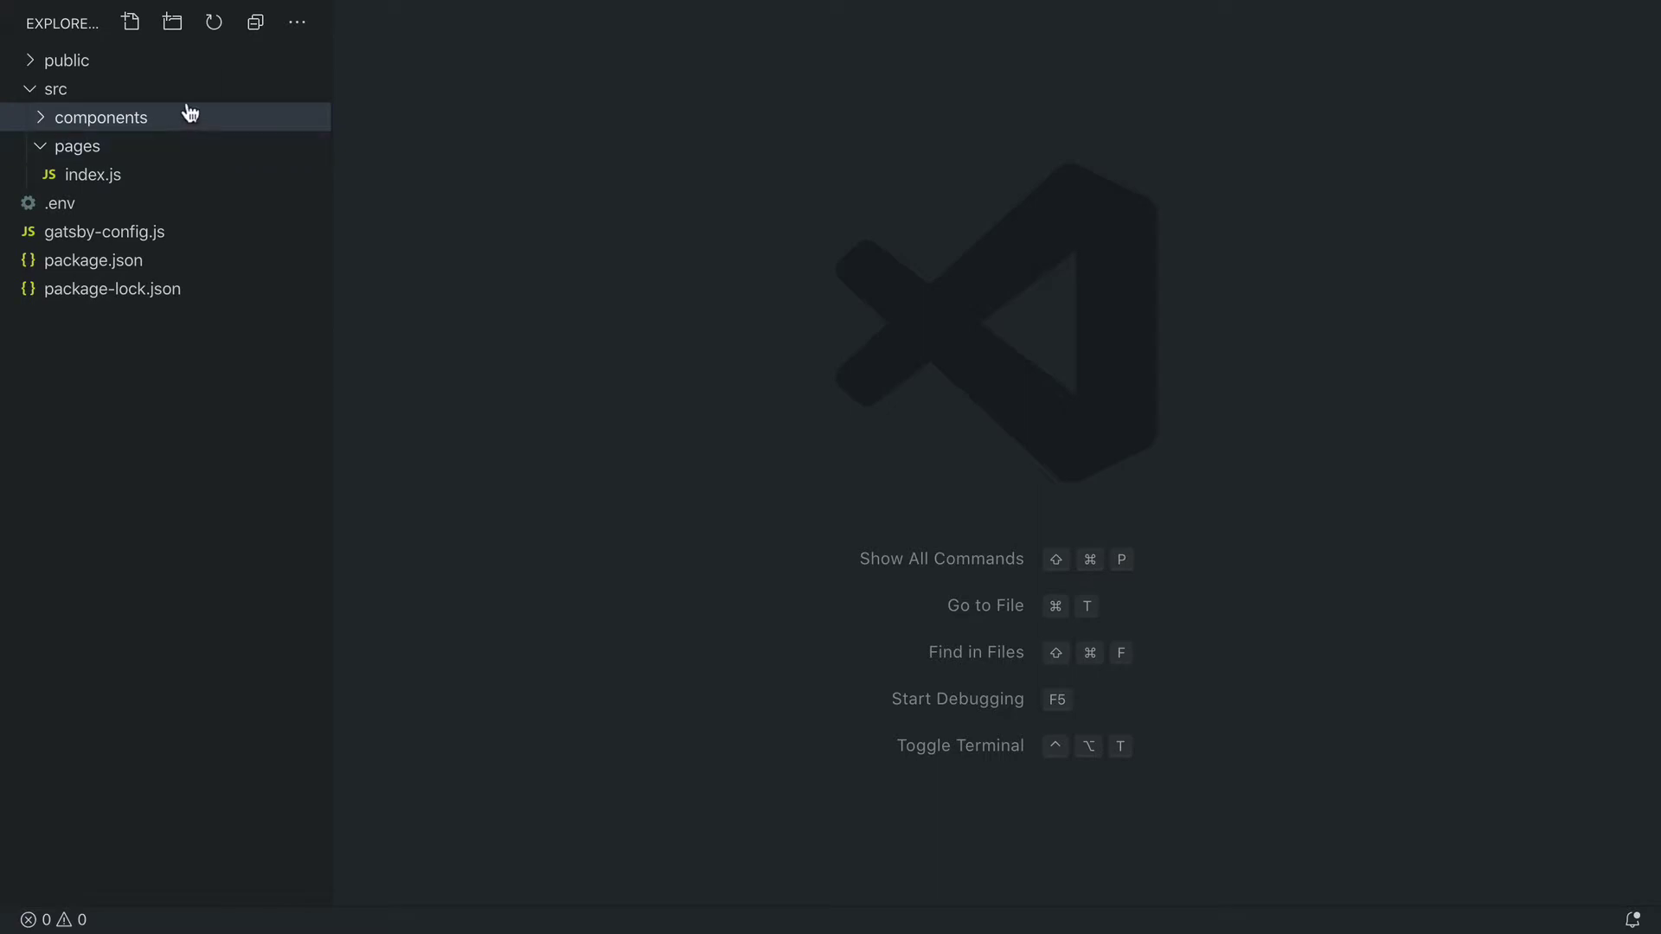
pyautogui.rightClick(150, 115)
pyautogui.click(198, 131)
pyautogui.write('Product.js')
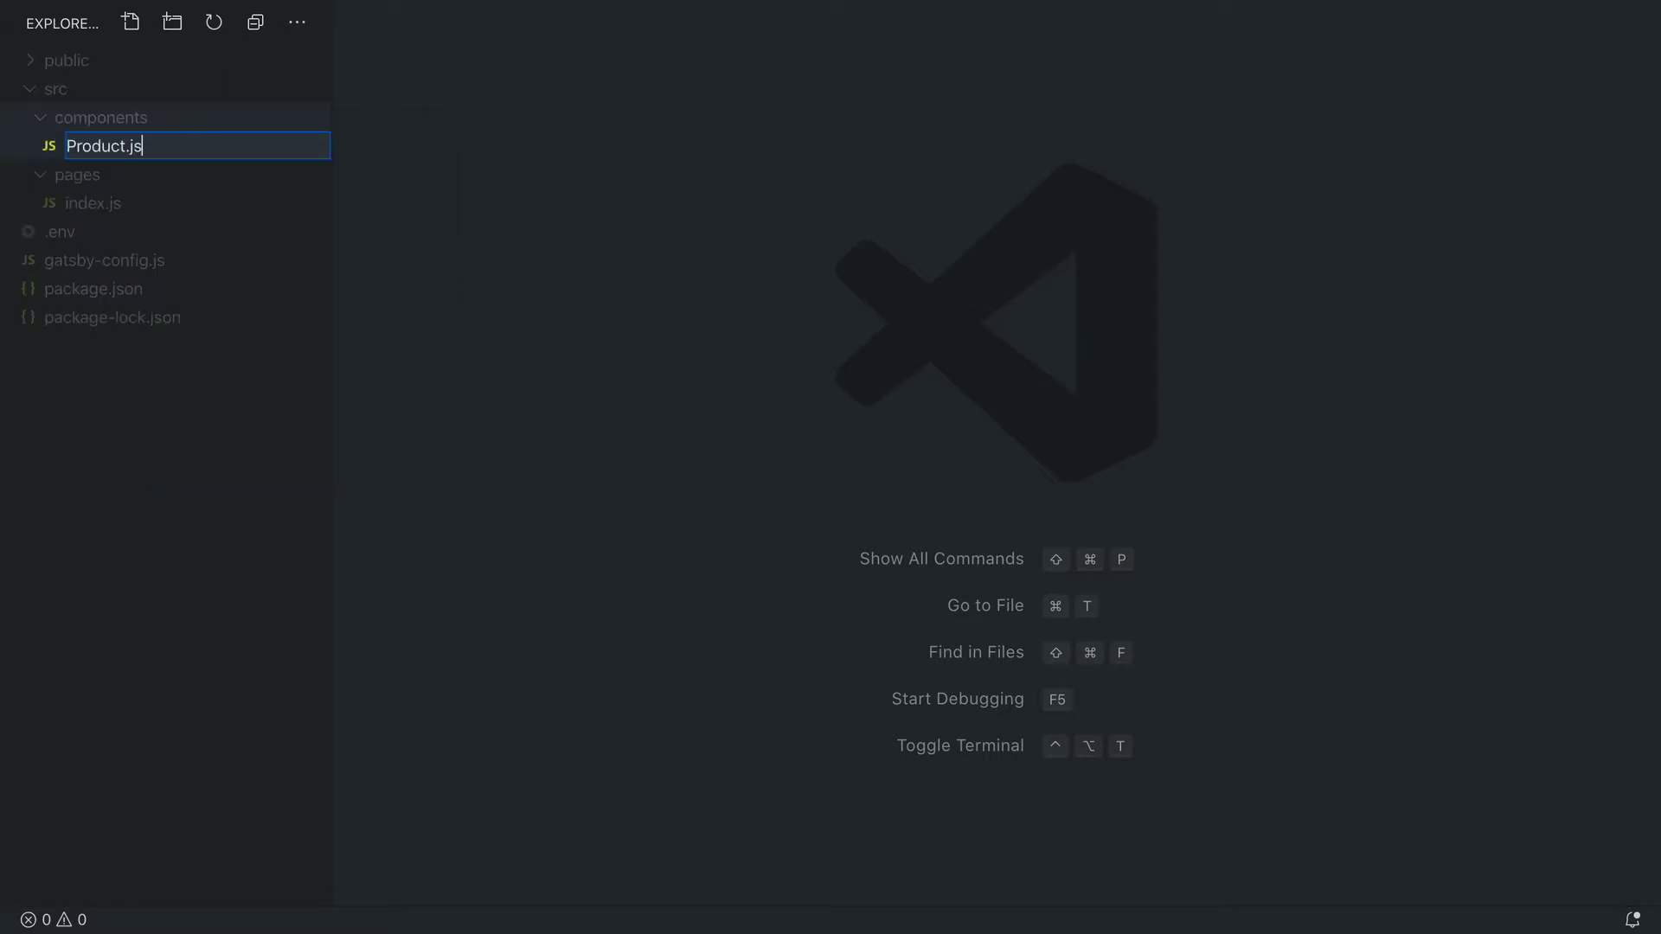
# Write and save Product({name, price}) rendering <p>{name}: {price.formatted_with_symbol}</p>.
pyautogui.press('Return')
pyautogui.write('import')
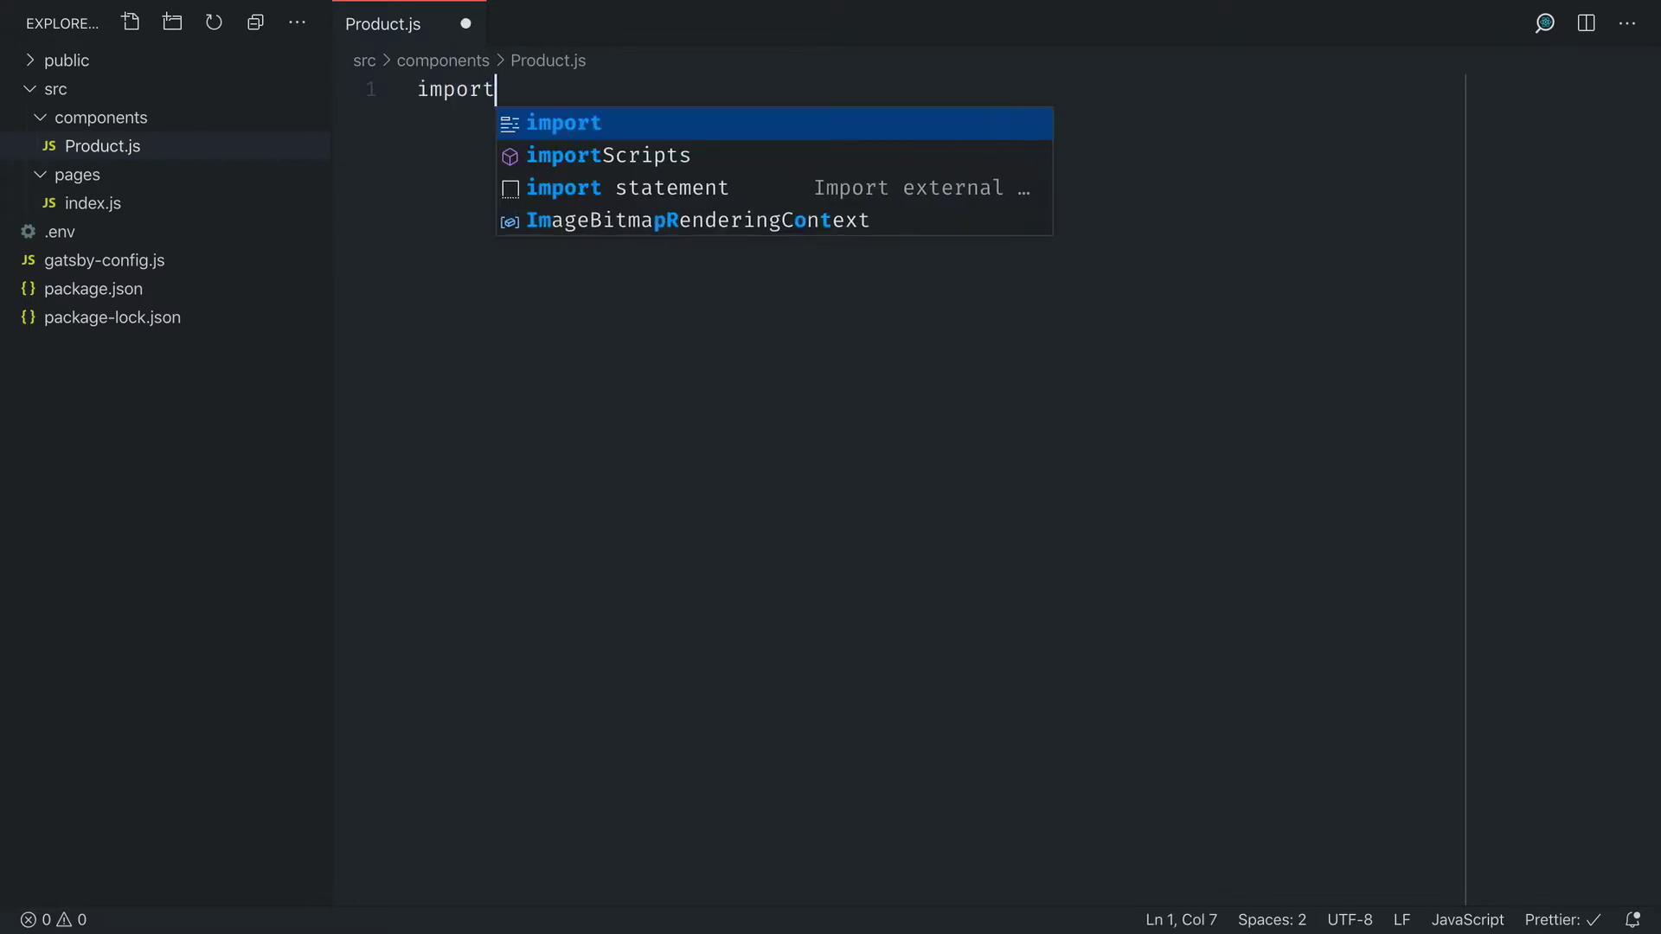
pyautogui.write(" React from 'react'")
pyautogui.press('Return')
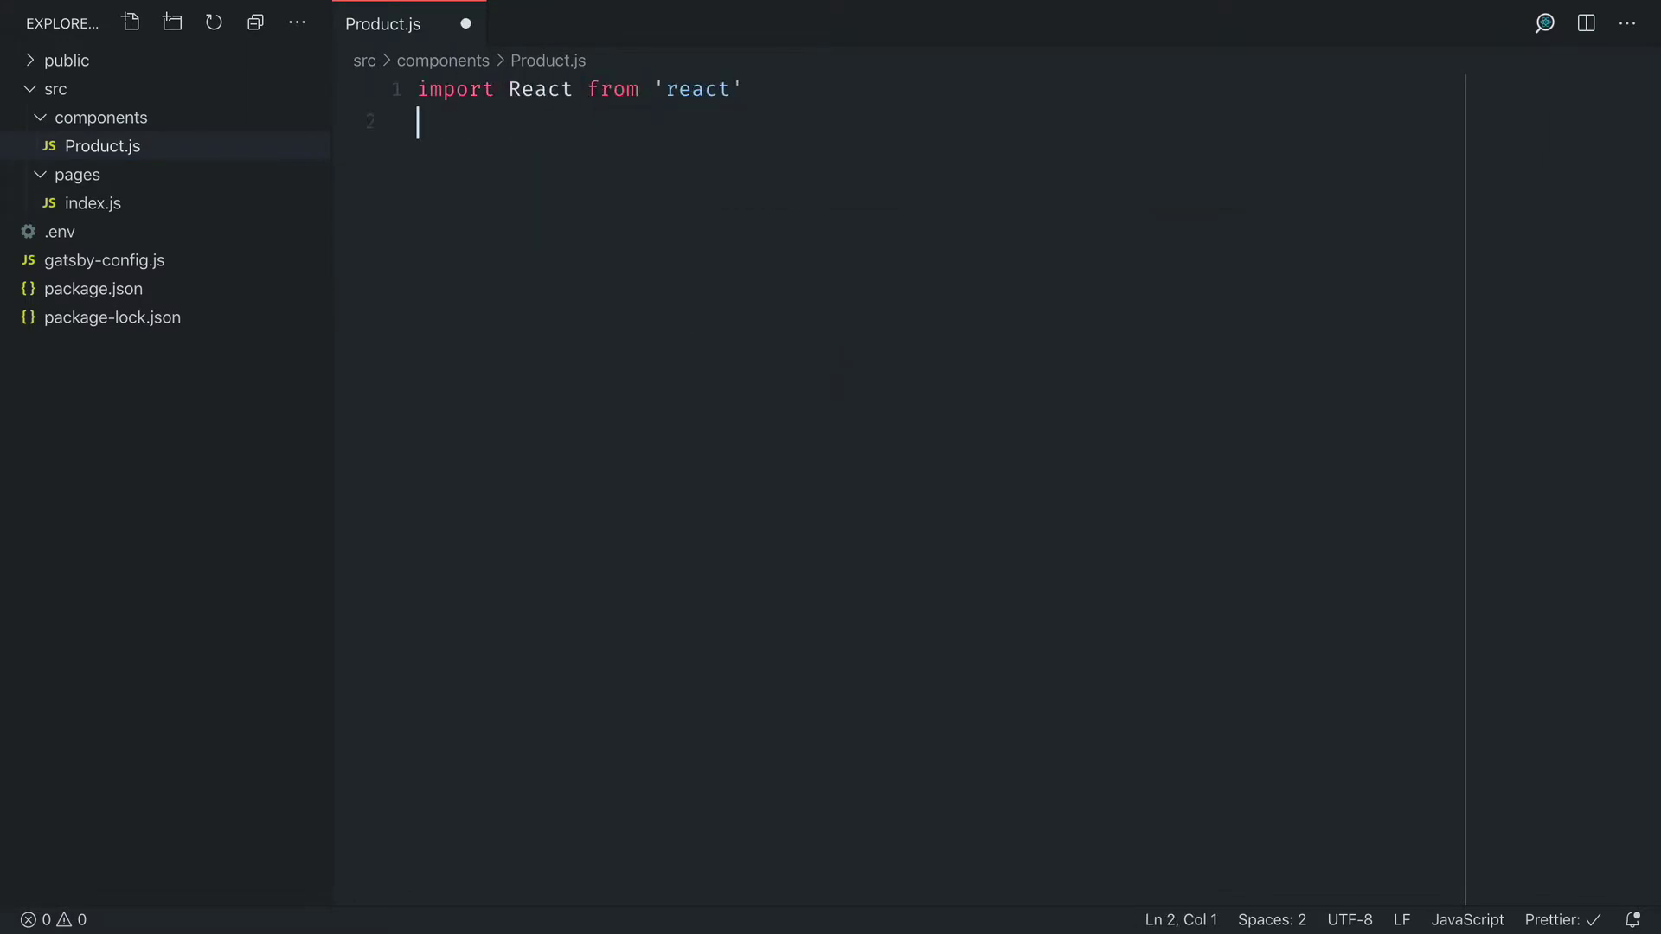
pyautogui.press('Return')
pyautogui.write('export default ')
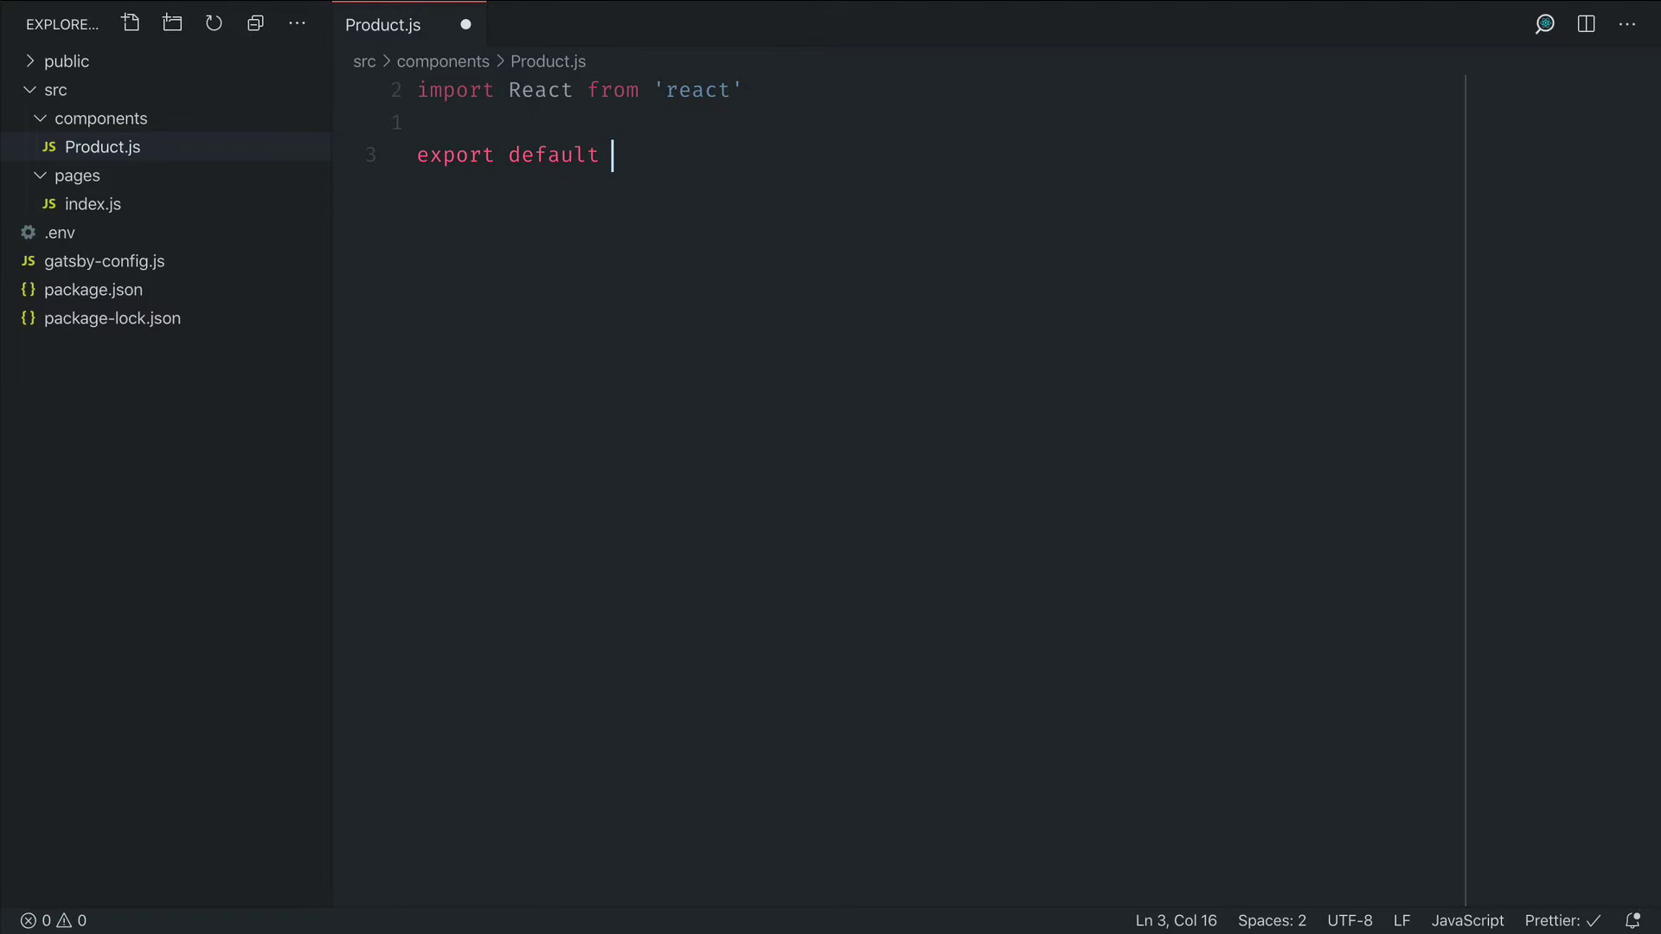
pyautogui.write('function Product')
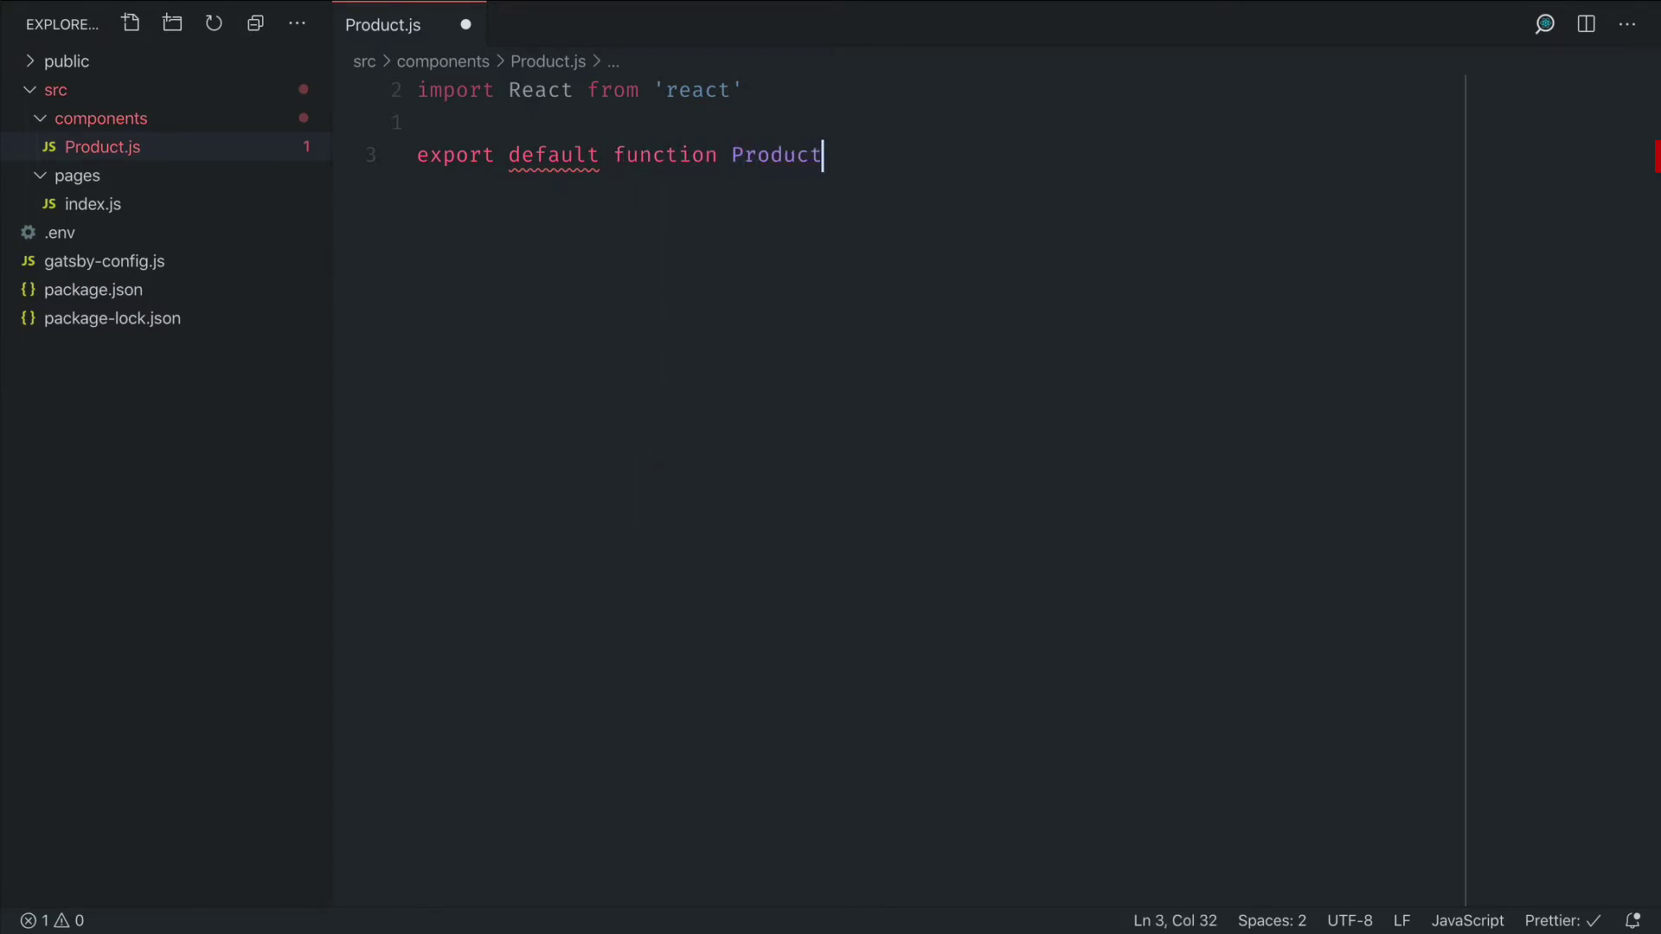
pyautogui.write('({')
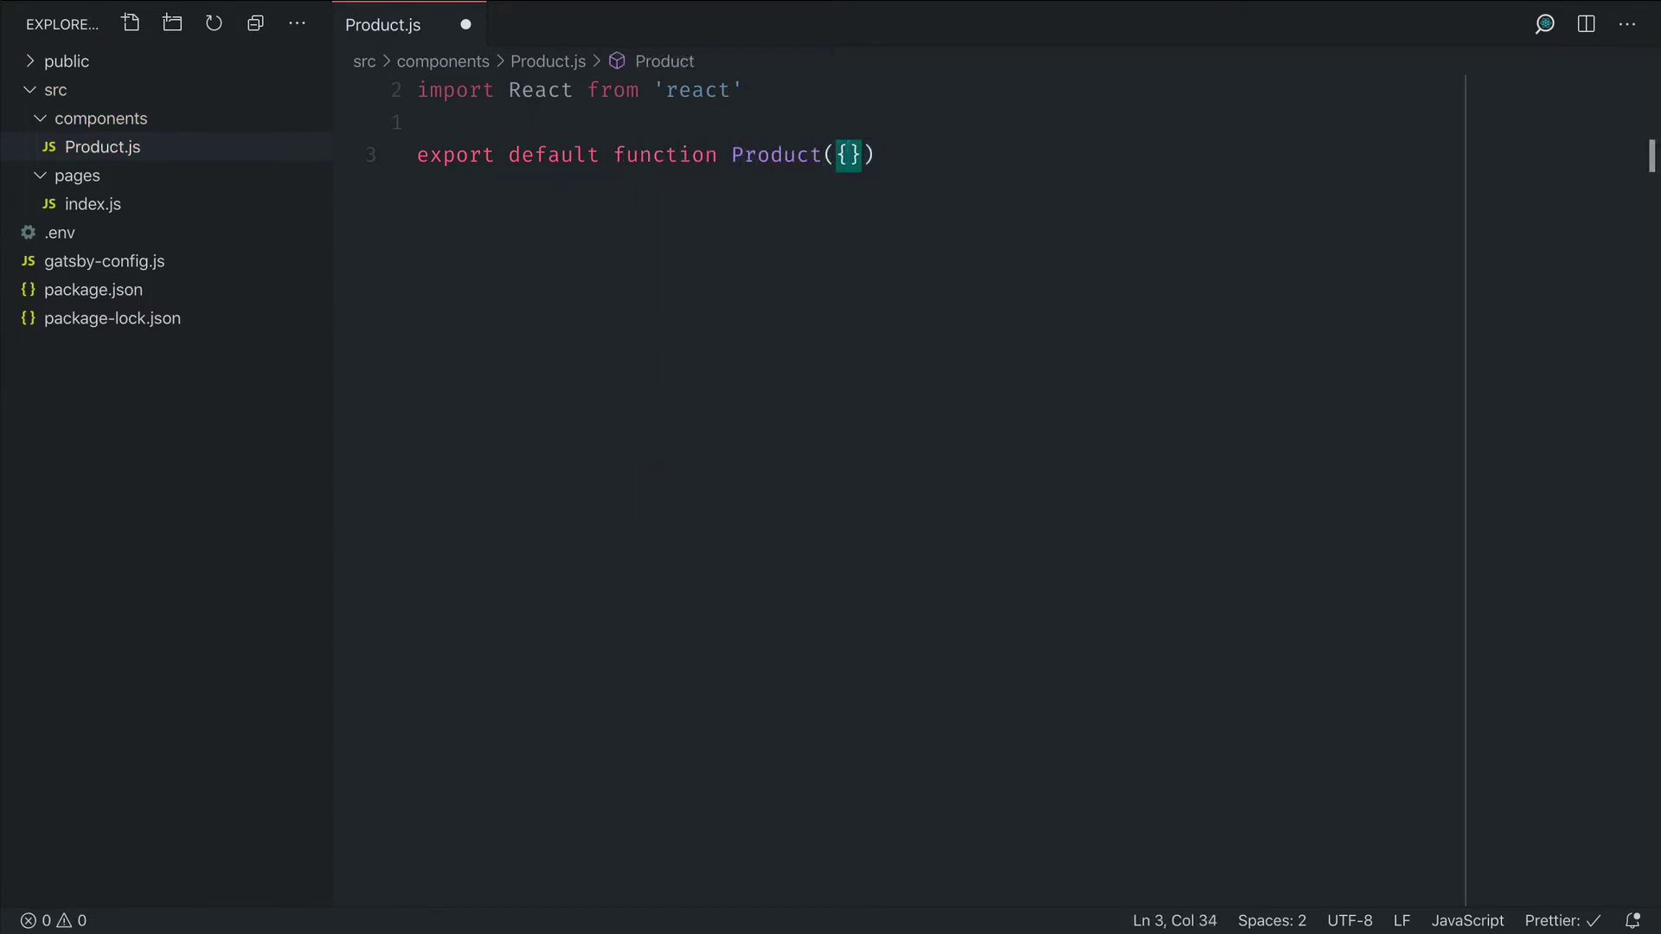
pyautogui.write('name, price}) ')
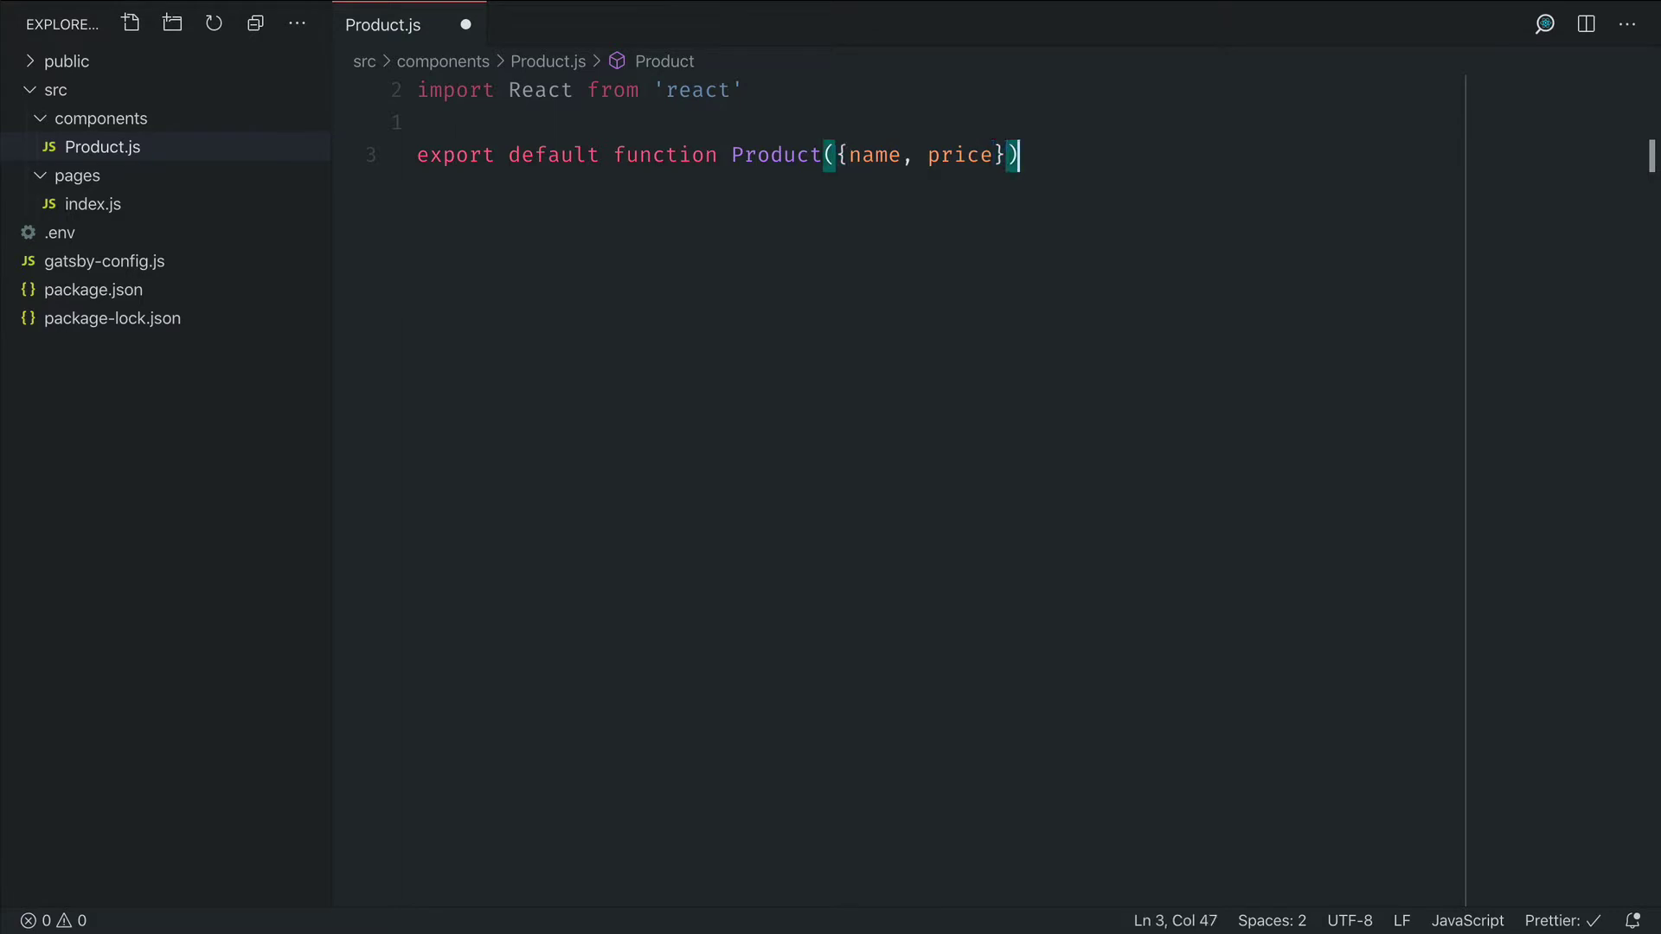
pyautogui.write('{')
pyautogui.press('Return')
pyautogui.write('retur')
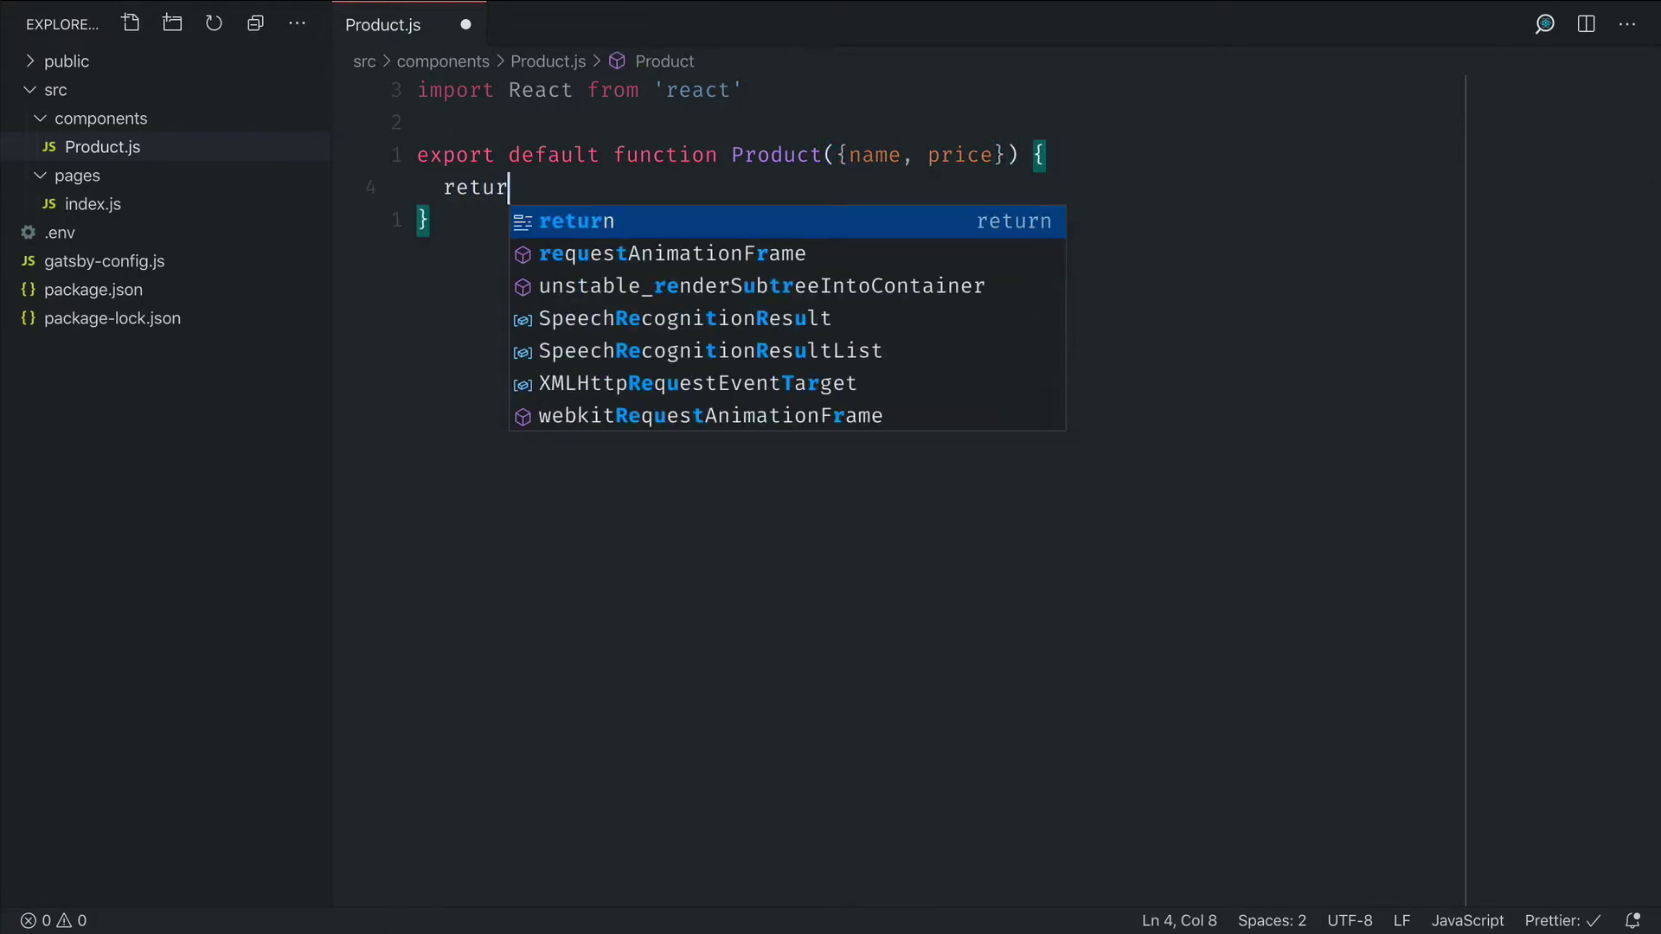
pyautogui.write('n (')
pyautogui.press('Return')
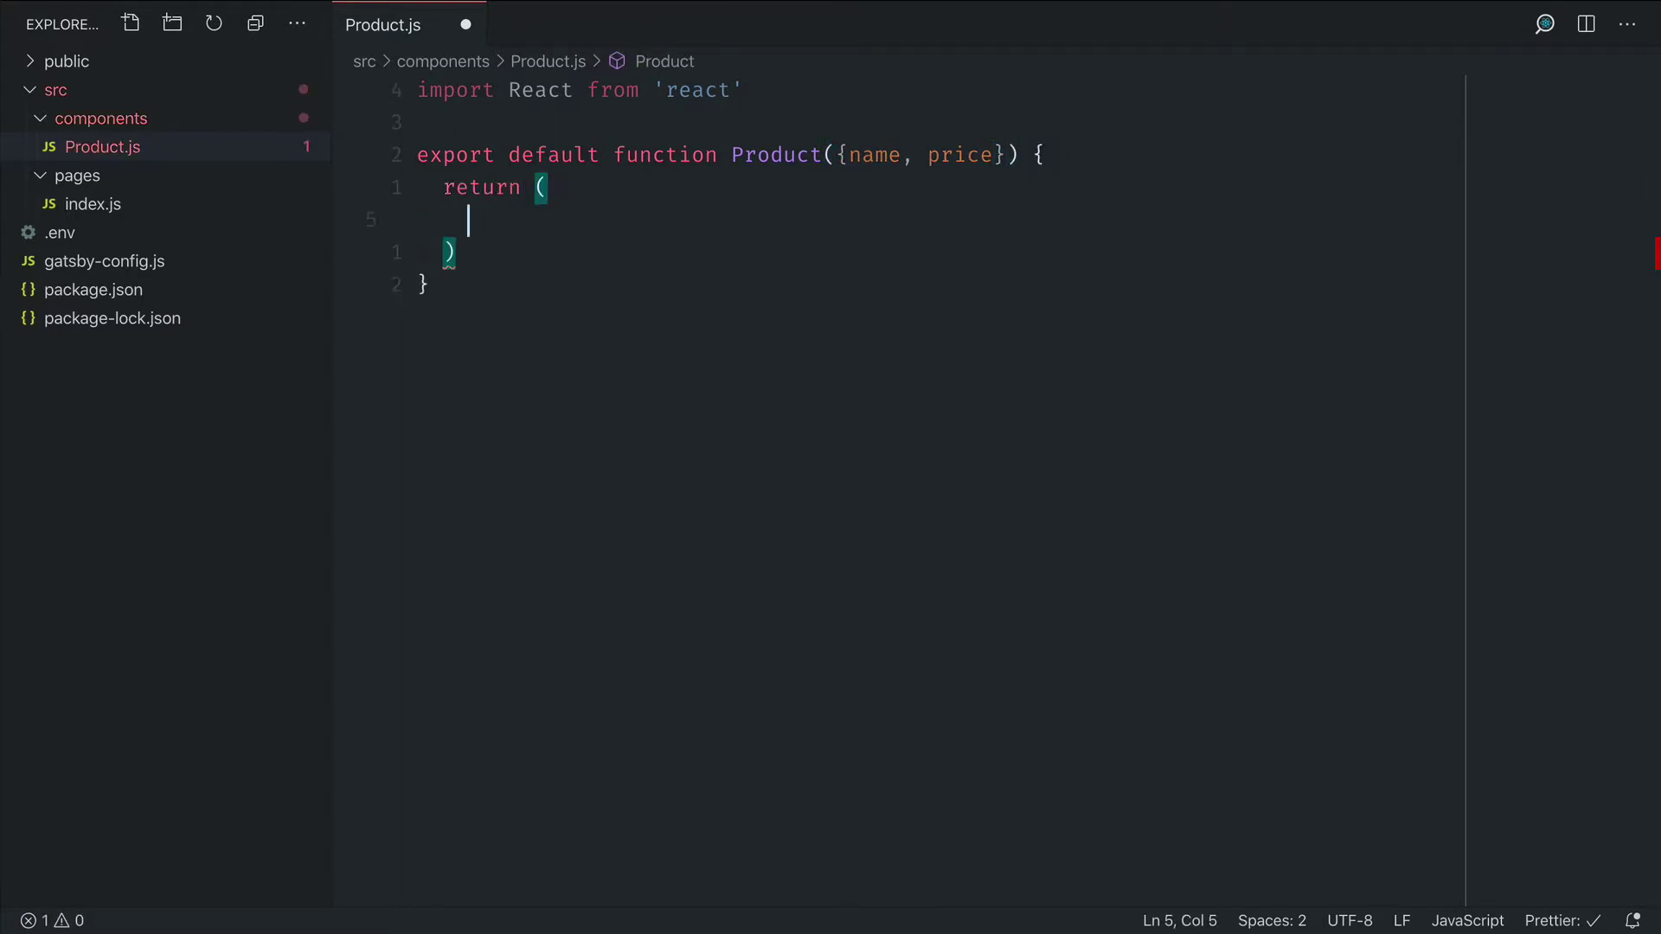
pyautogui.write('<p>')
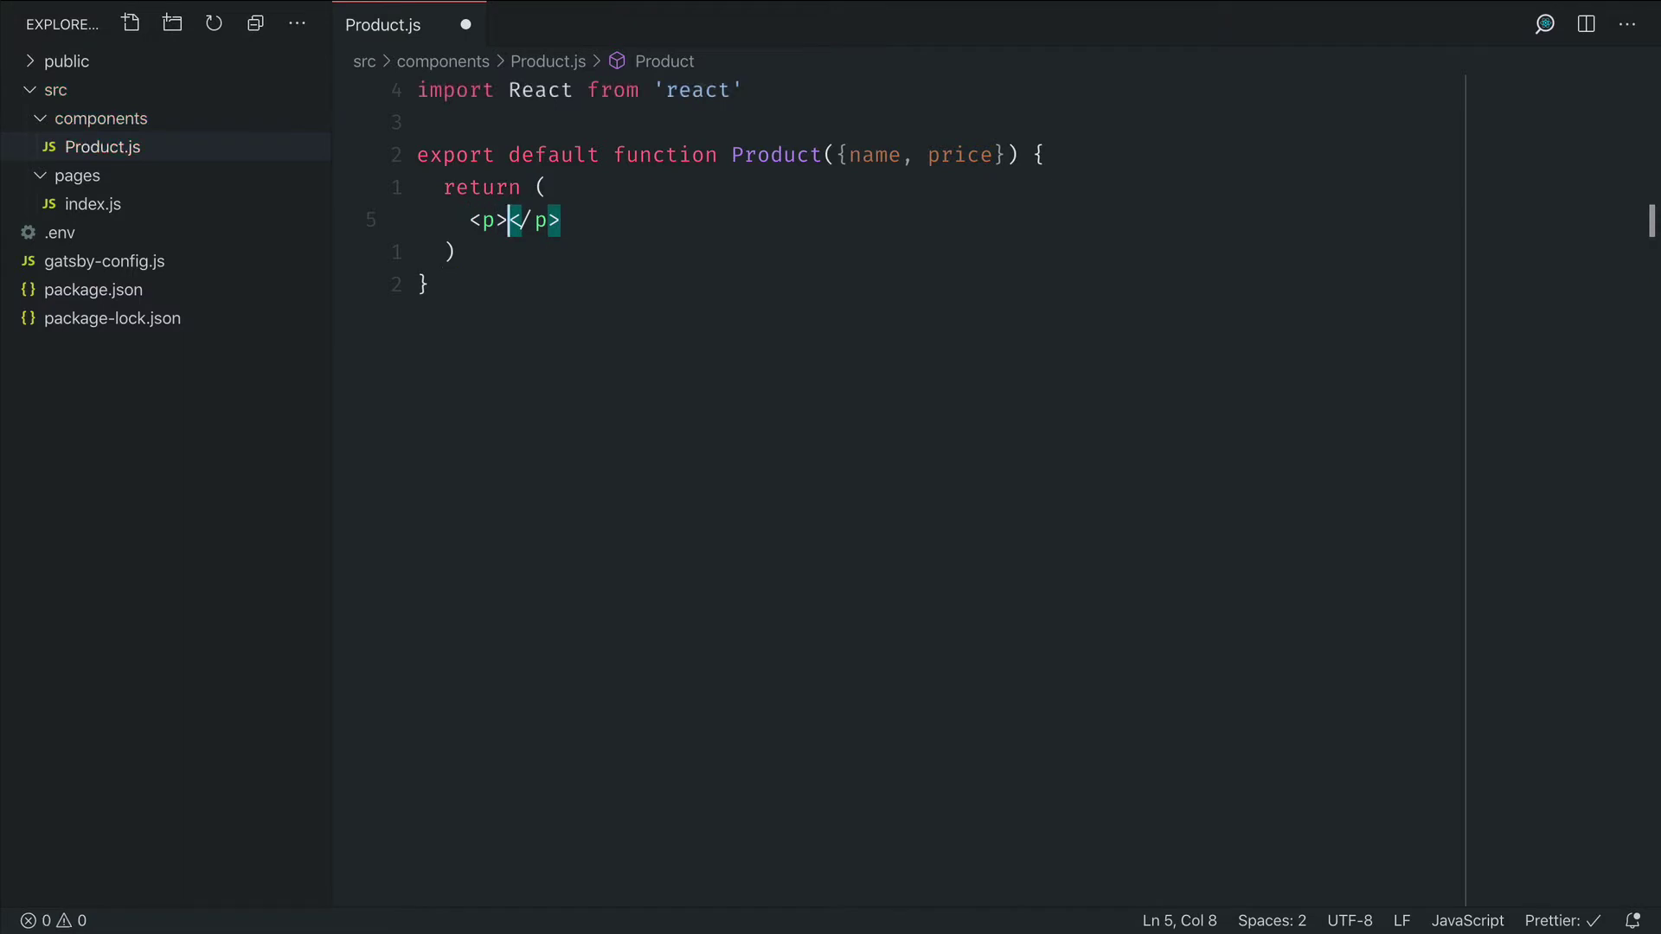
pyautogui.write('{name}: ')
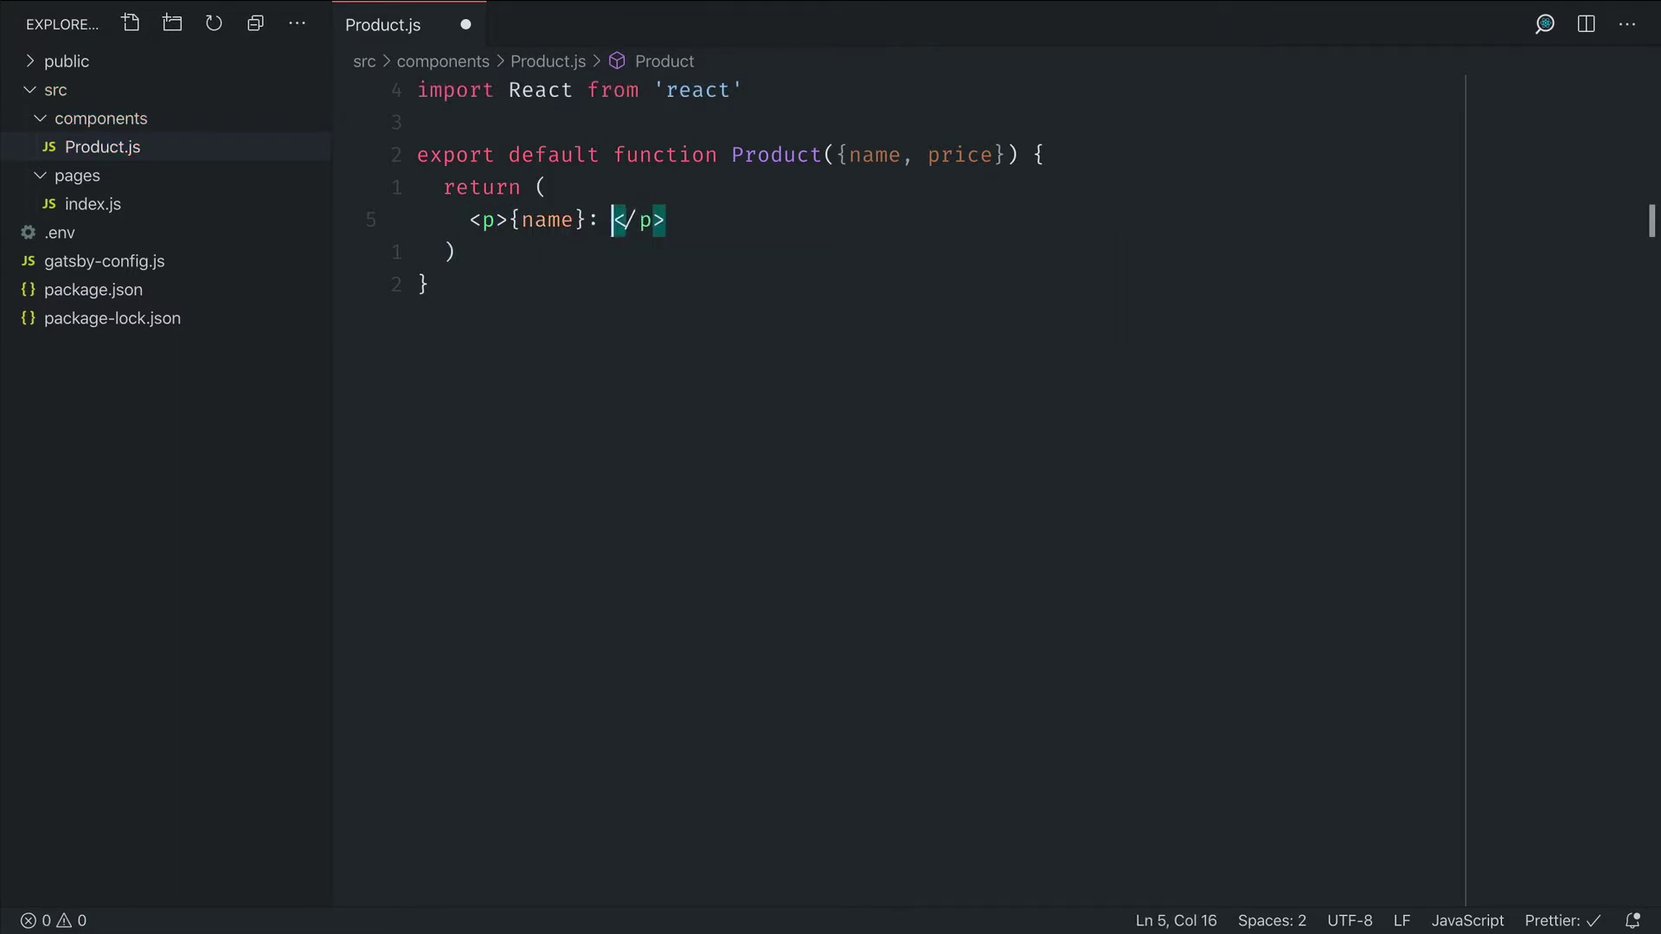
pyautogui.write('{price')
pyautogui.press('Escape')
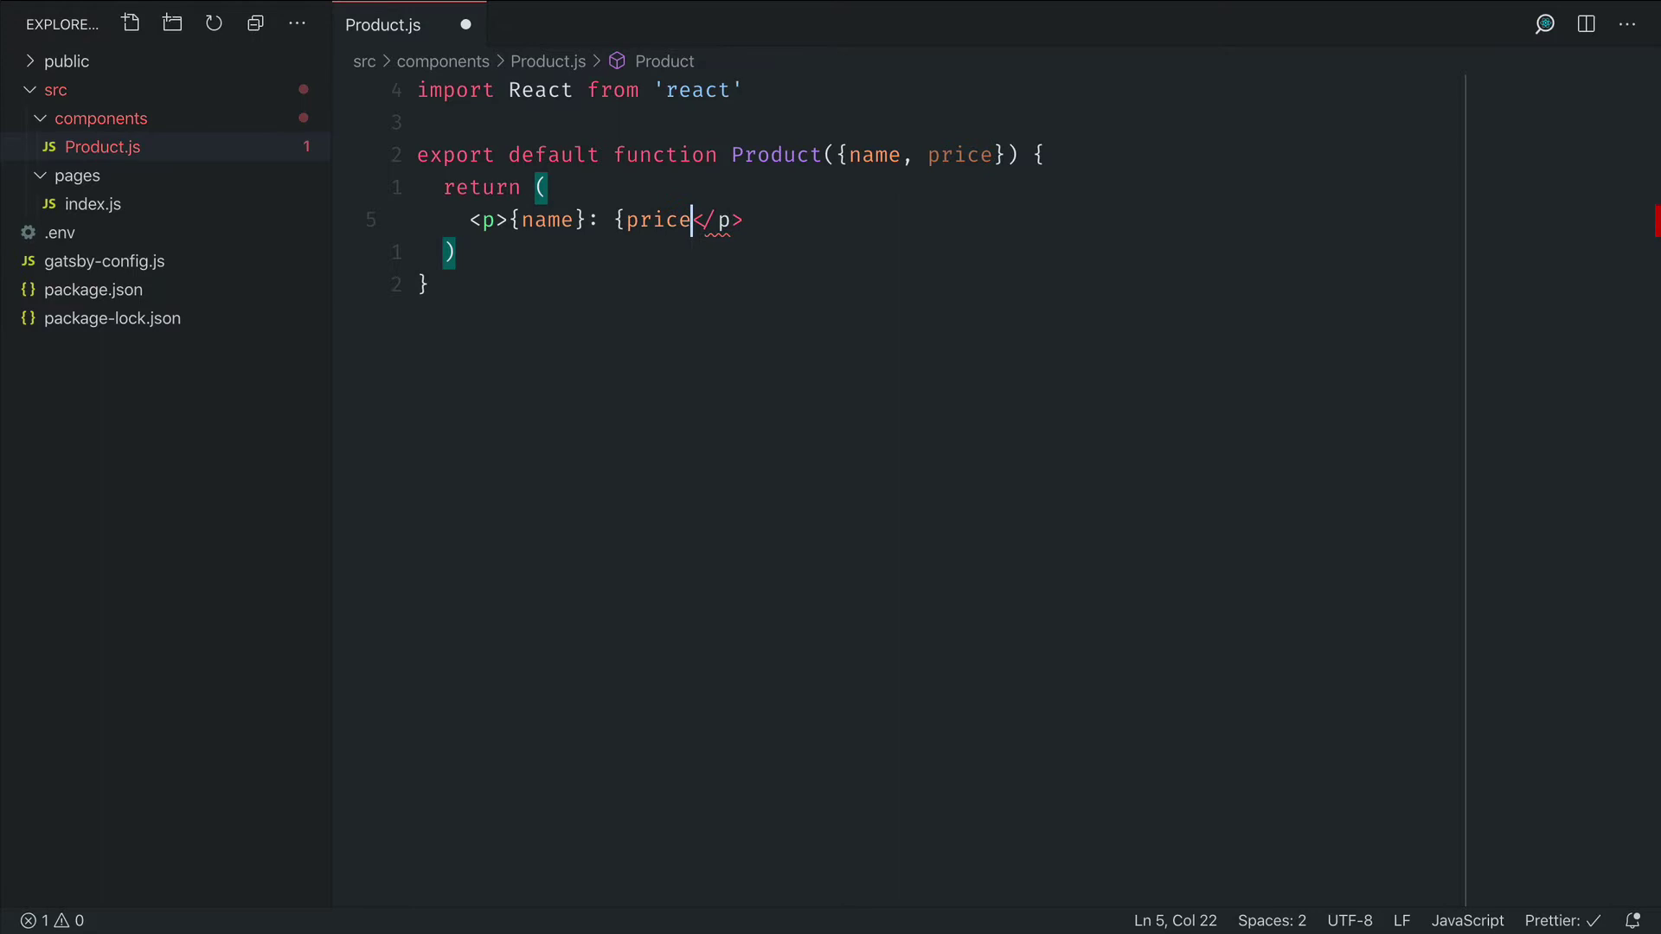
pyautogui.write('.formatt')
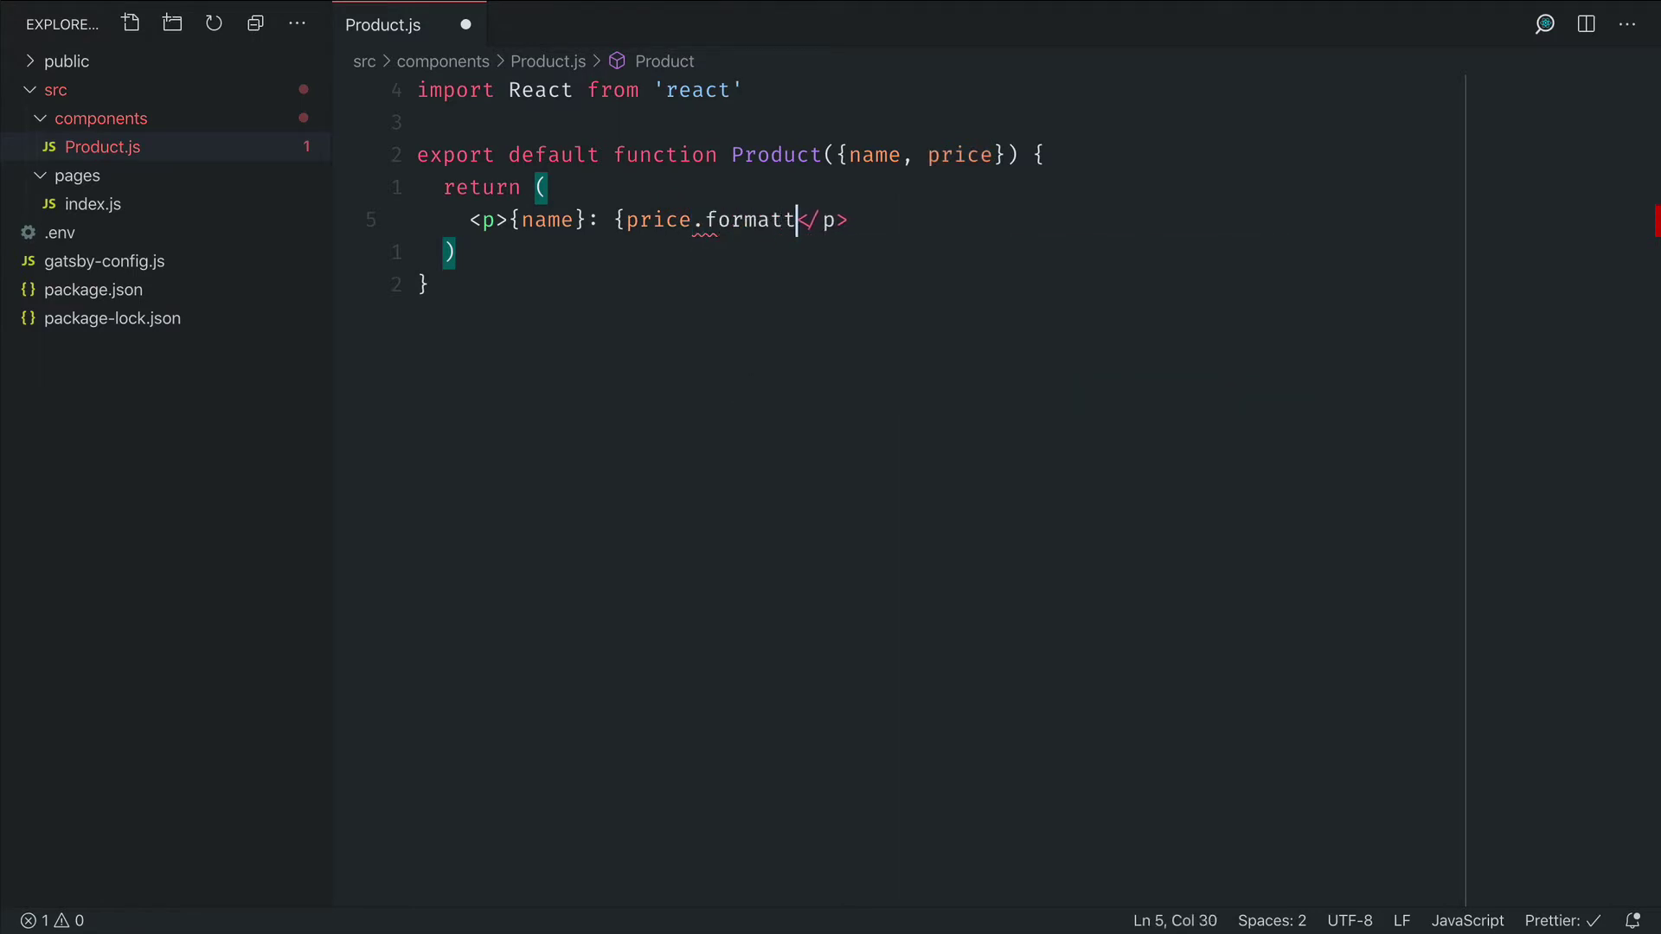
pyautogui.write('ed_with_sym')
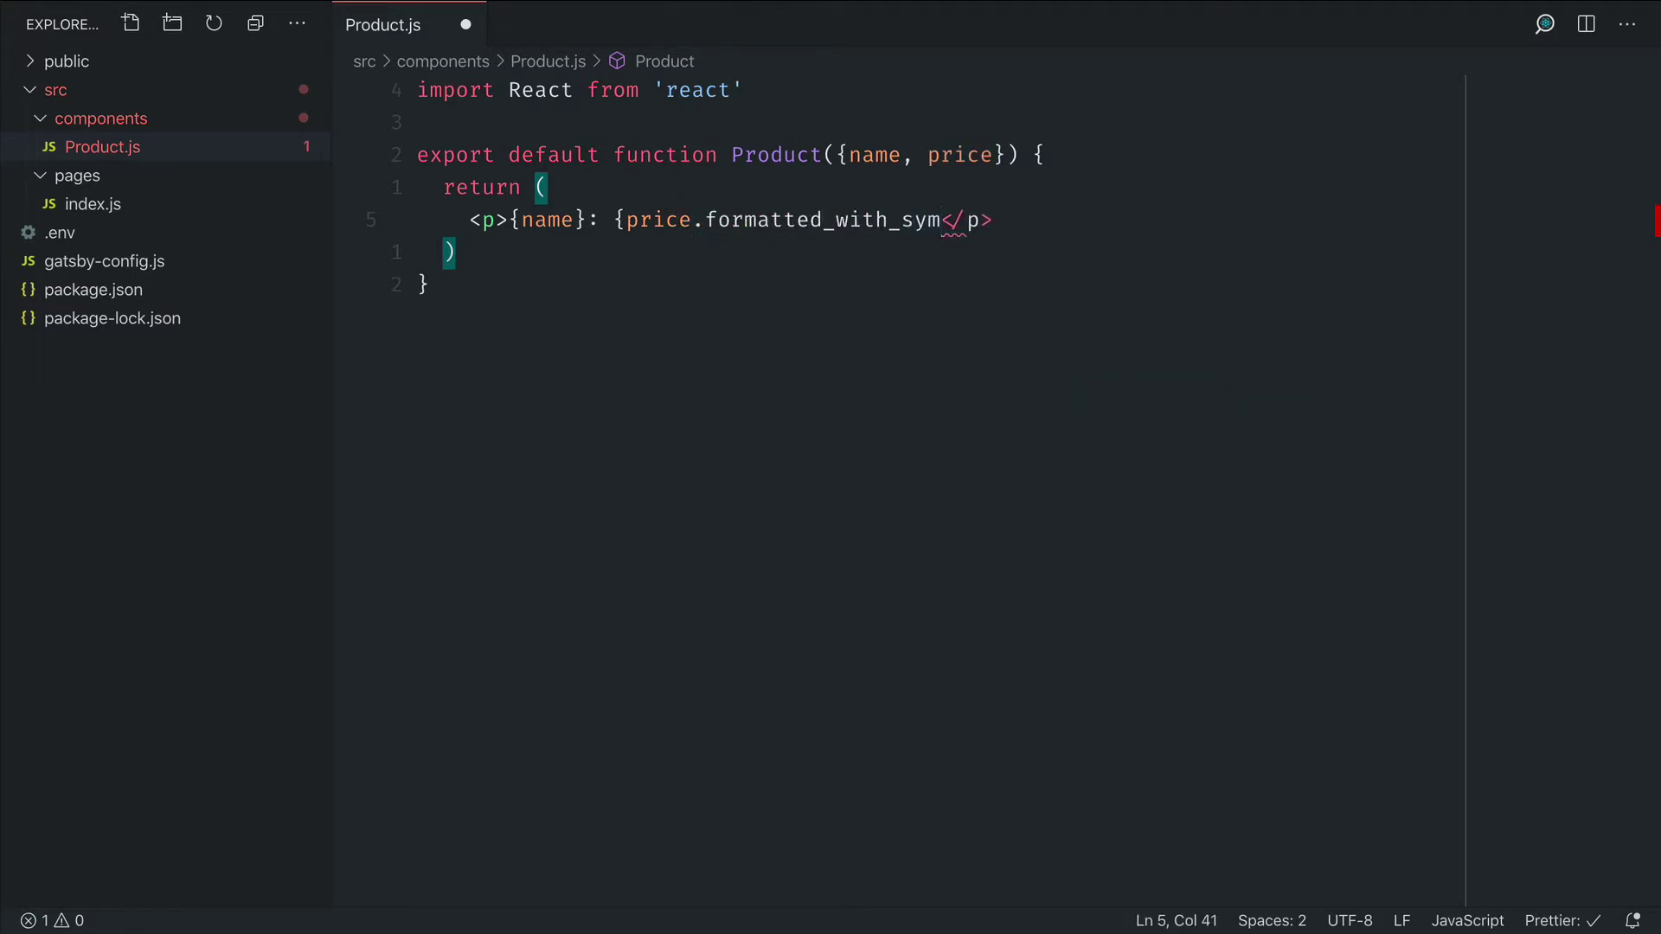
pyautogui.write('bol}')
pyautogui.hotkey('ctrl', 's')
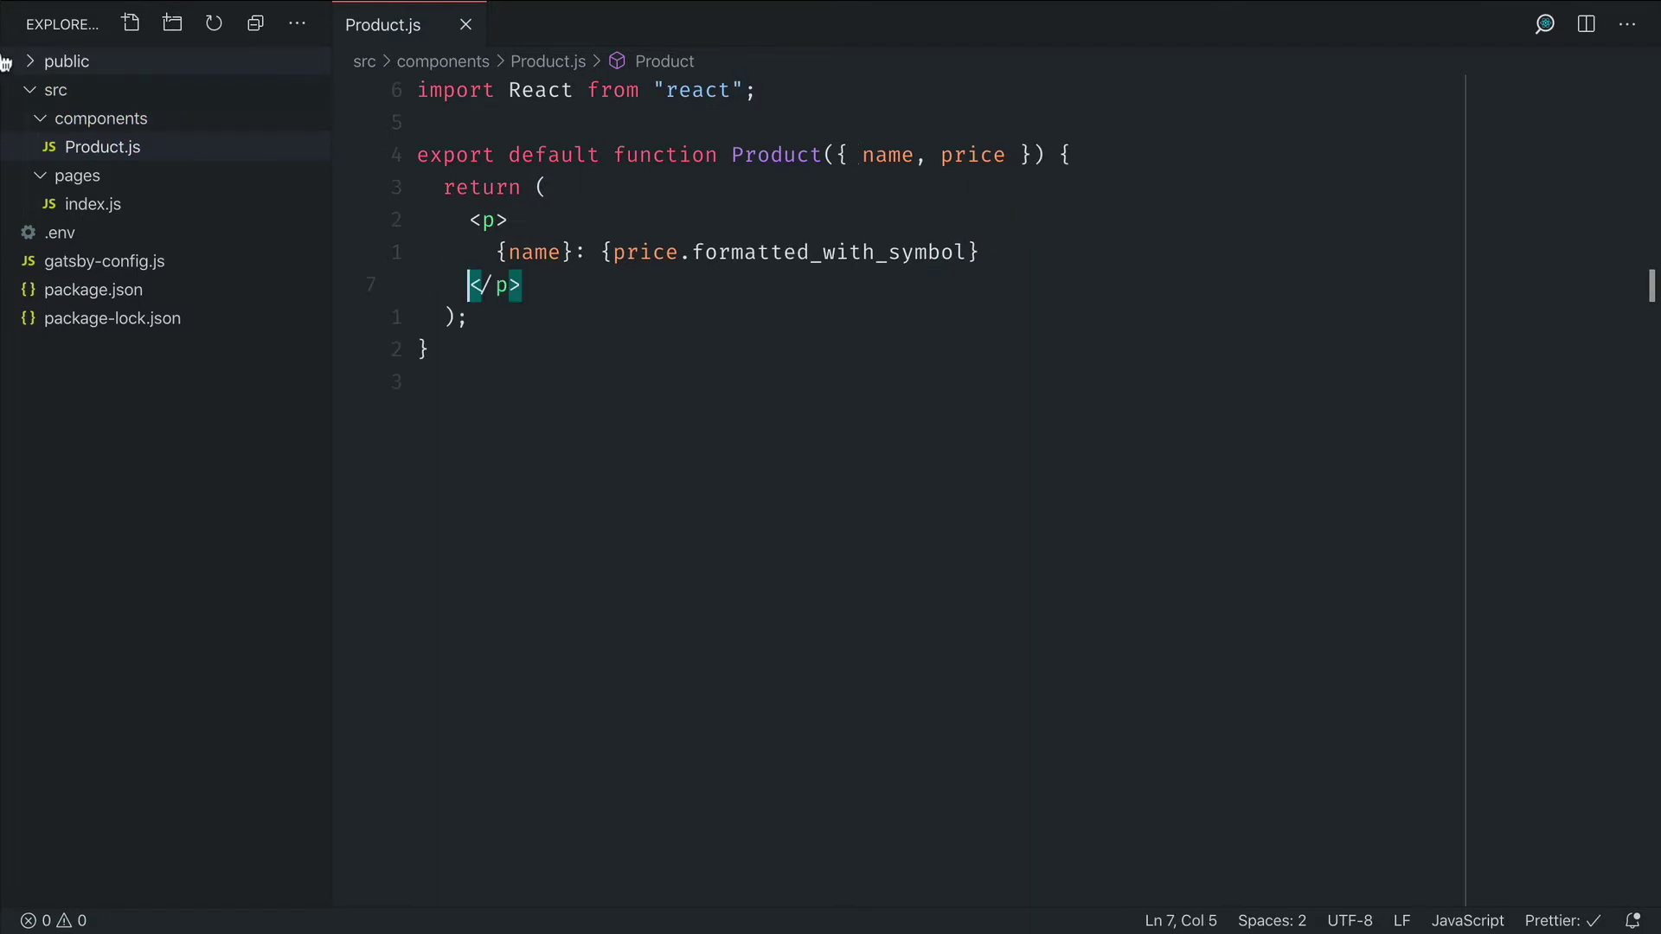
# Create components/ProductList.js importing React from 'react' and Link from 'gatsby'.
pyautogui.rightClick(84, 117)
pyautogui.click(148, 128)
pyautogui.write('ProductList.js')
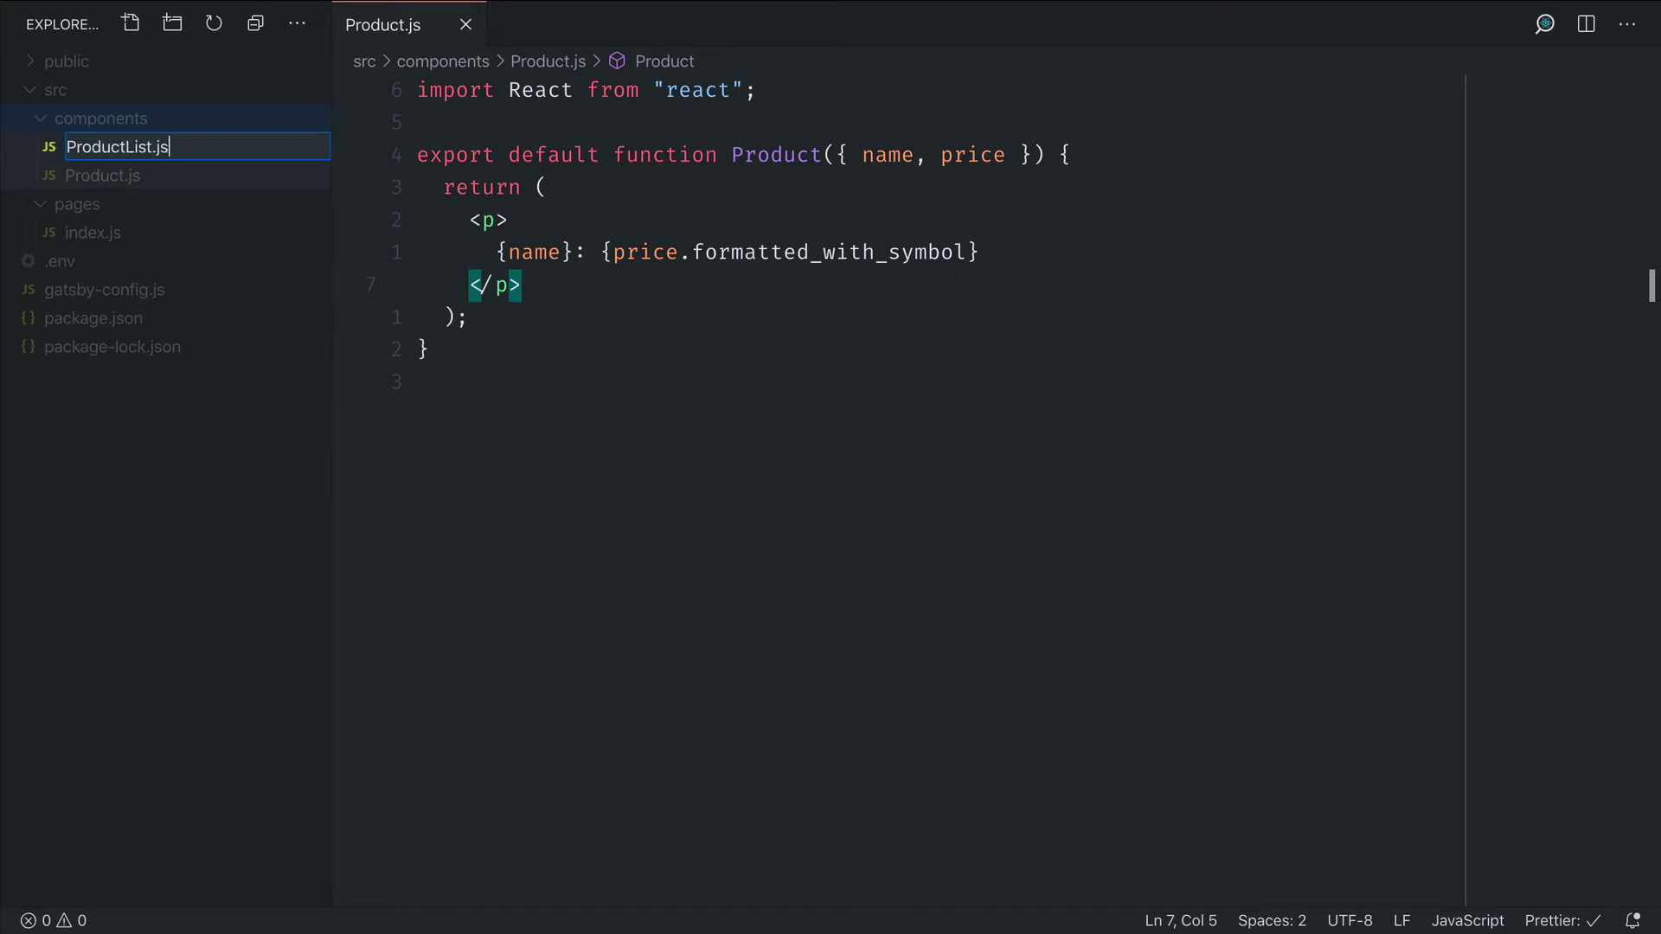
pyautogui.press('Return')
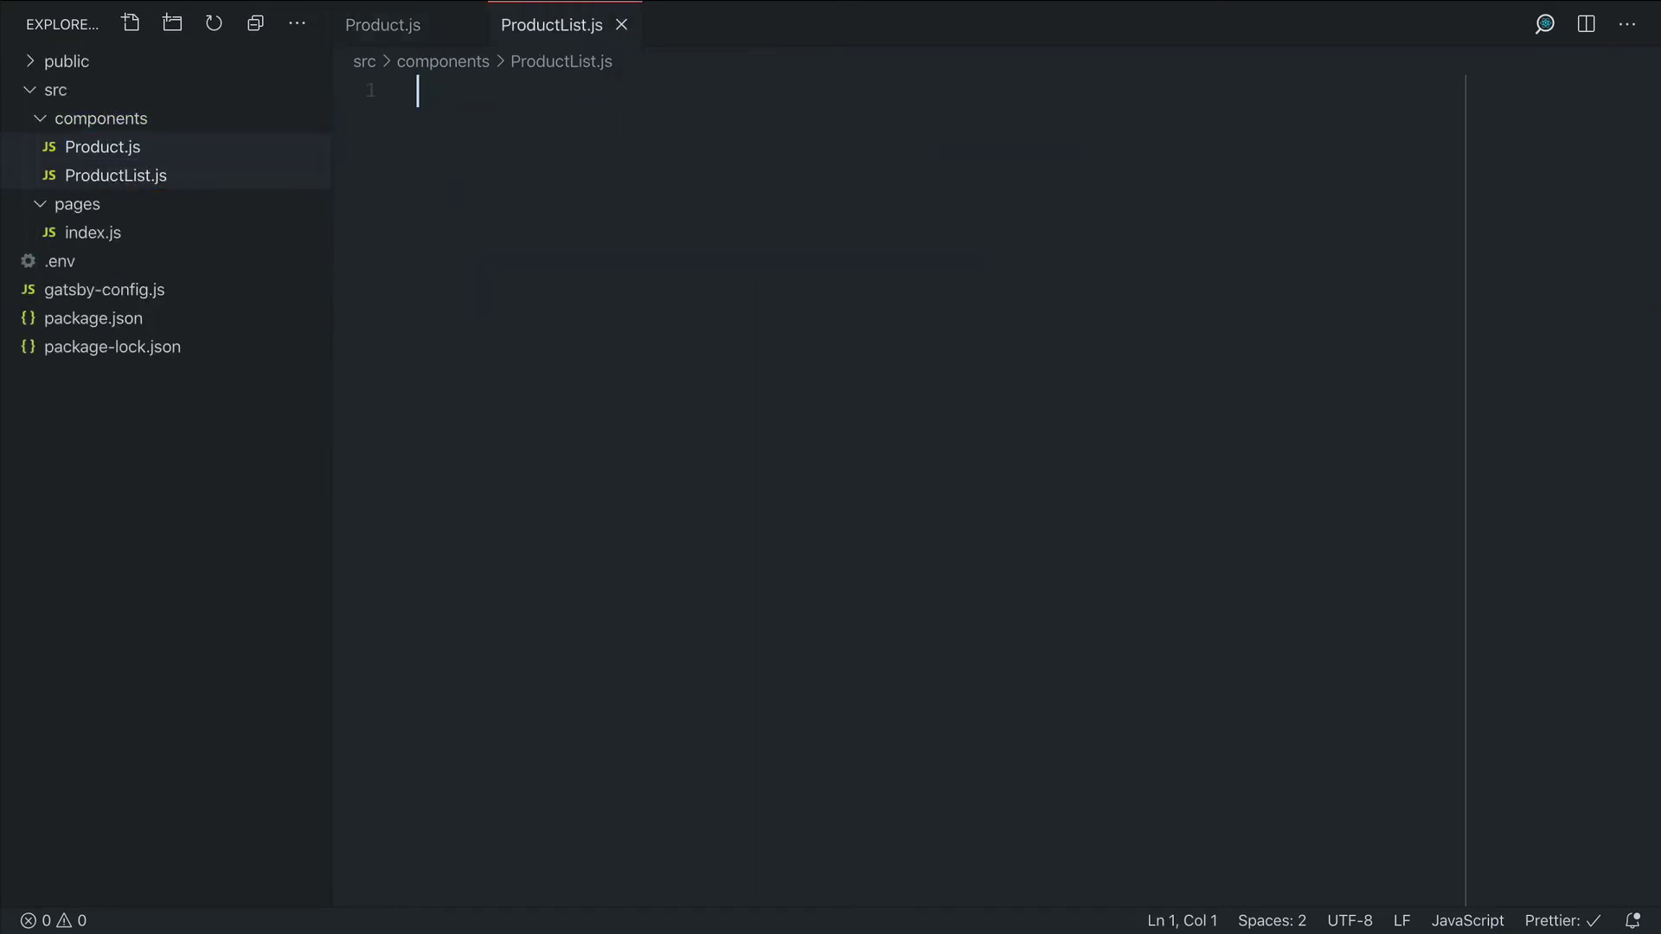
pyautogui.write('import Reac')
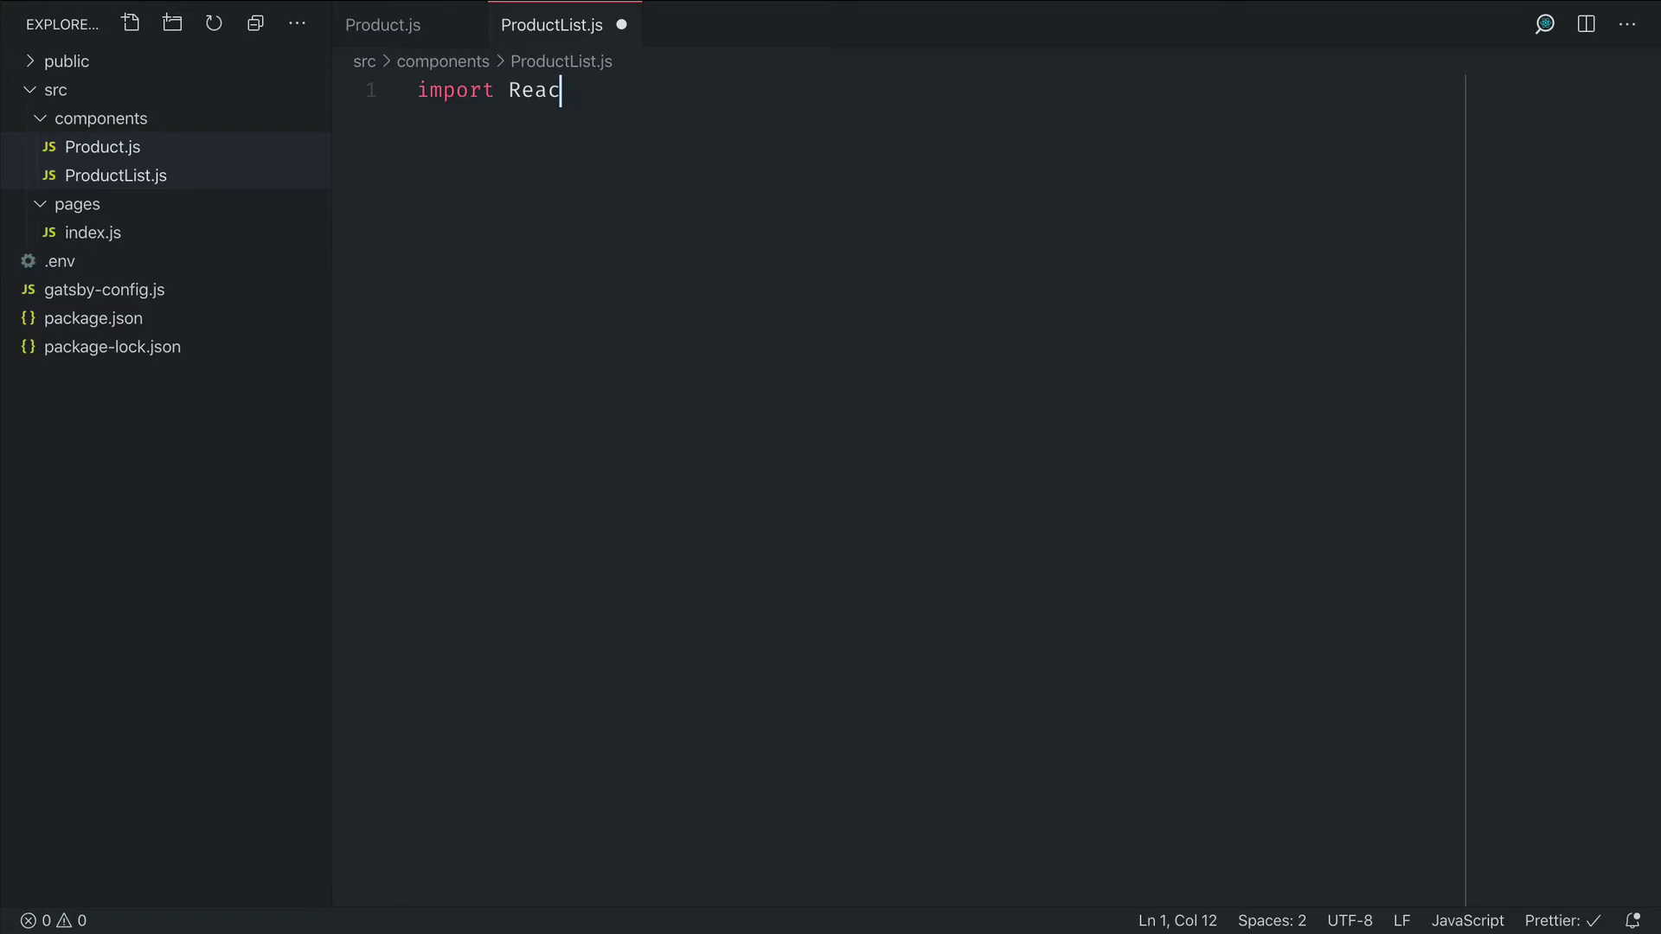
pyautogui.write("t from 'react")
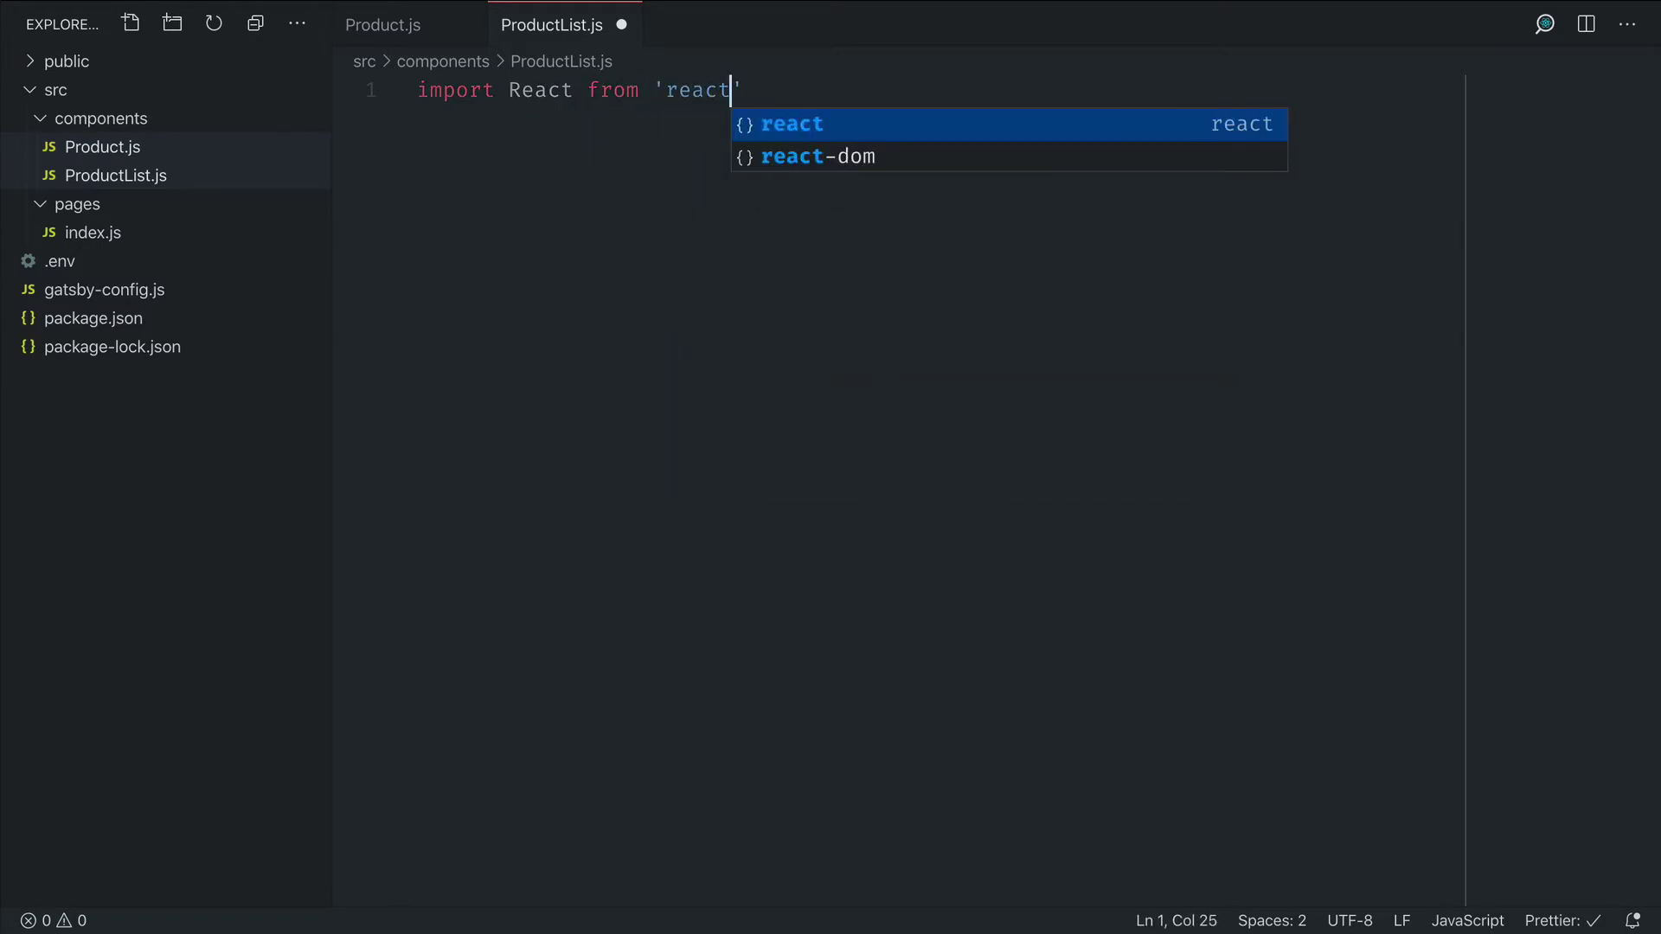
pyautogui.write("'")
pyautogui.press('Return')
pyautogui.write('import {Link')
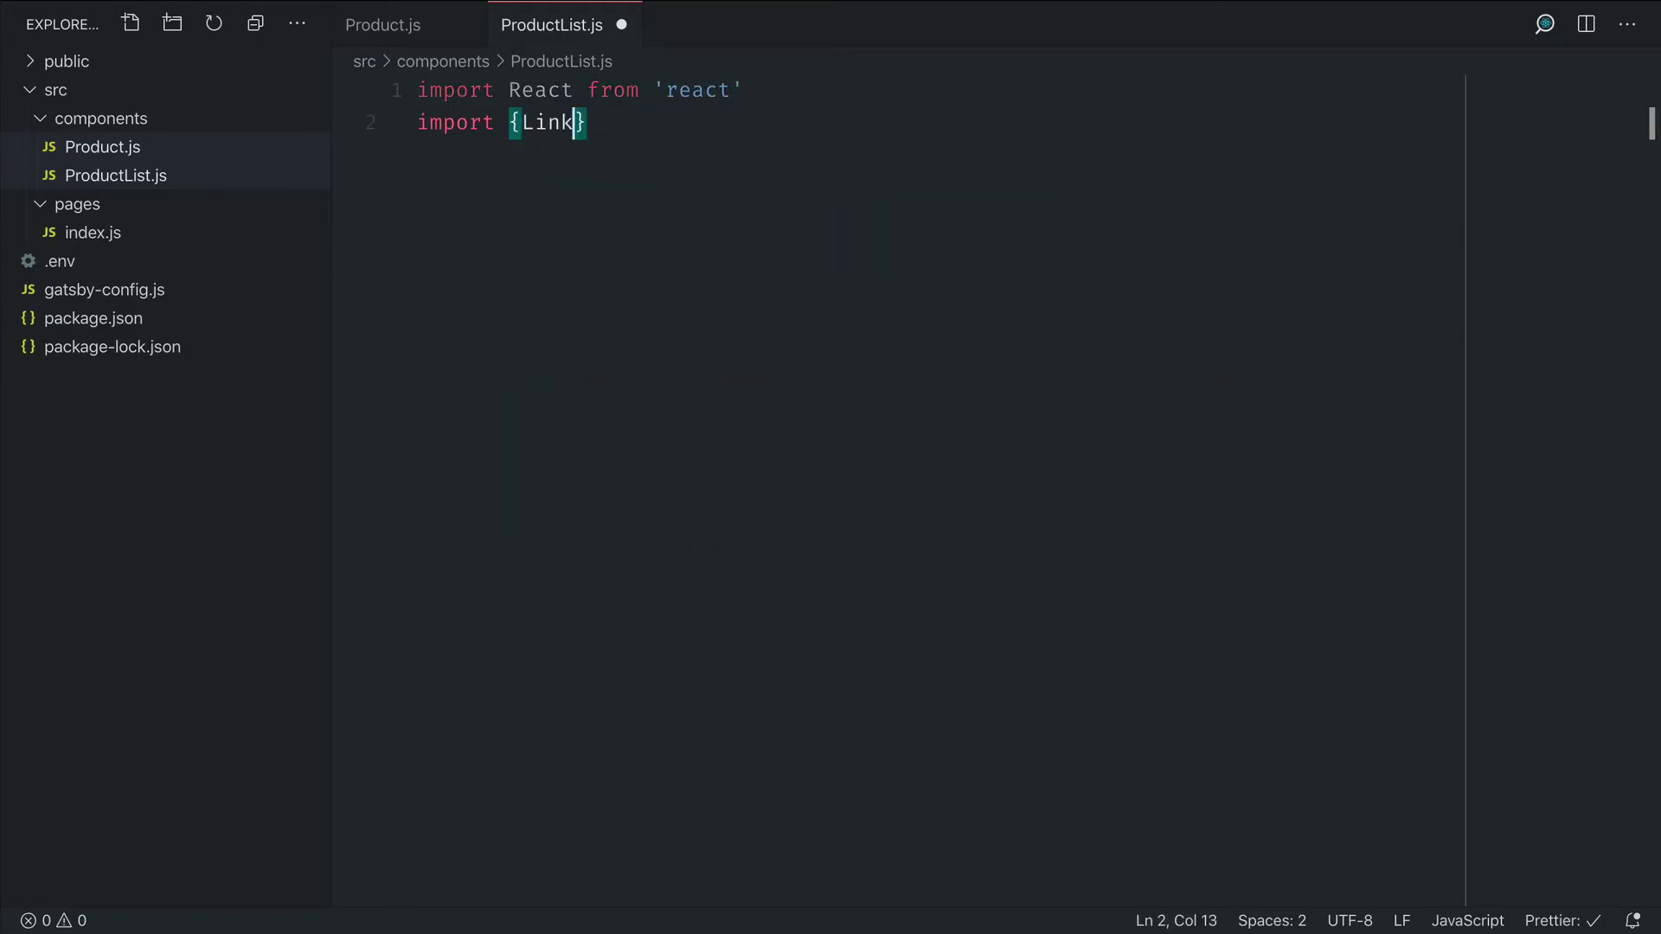
pyautogui.write("} from 'gatsby")
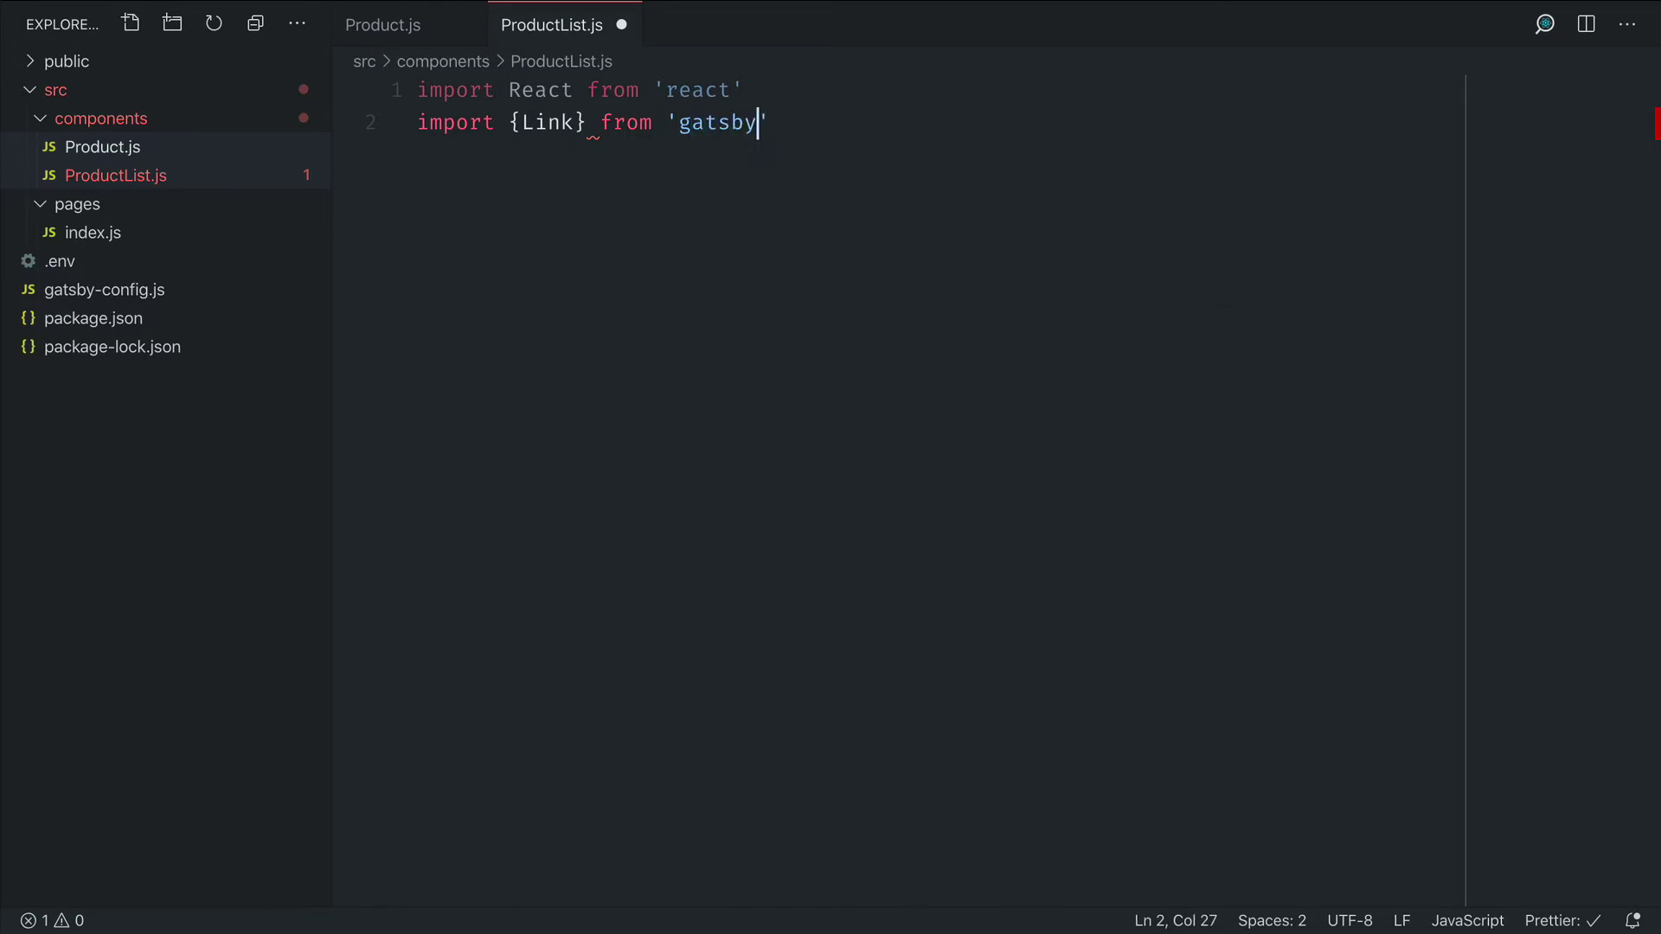
pyautogui.press('Return')
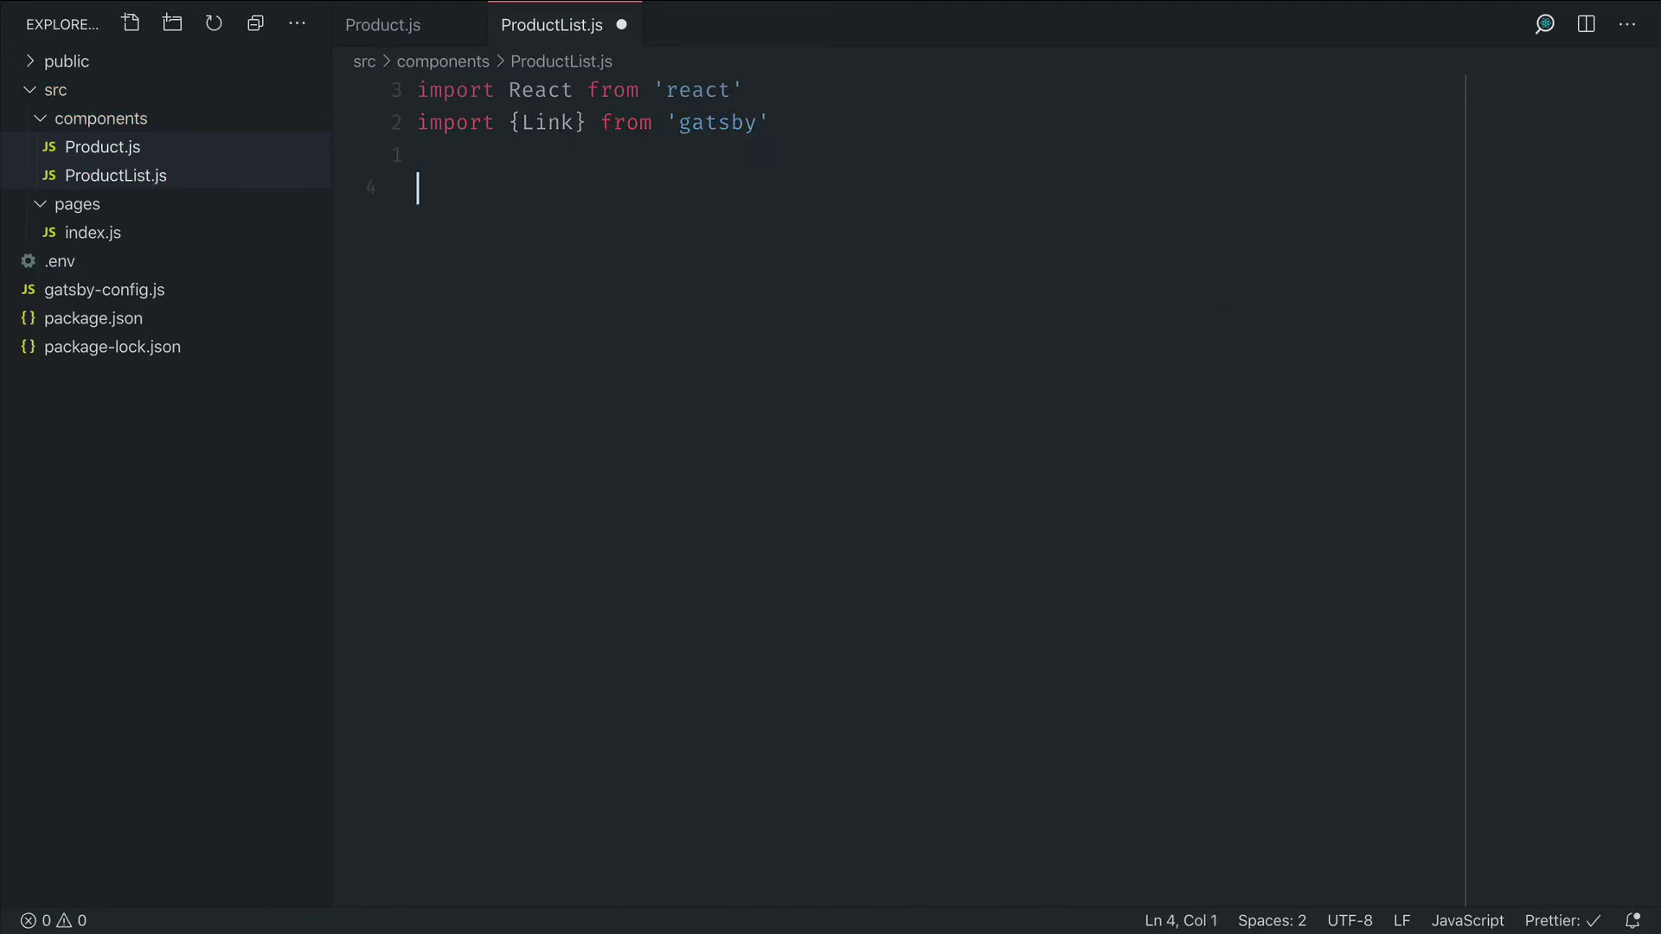
pyautogui.write('import Produc')
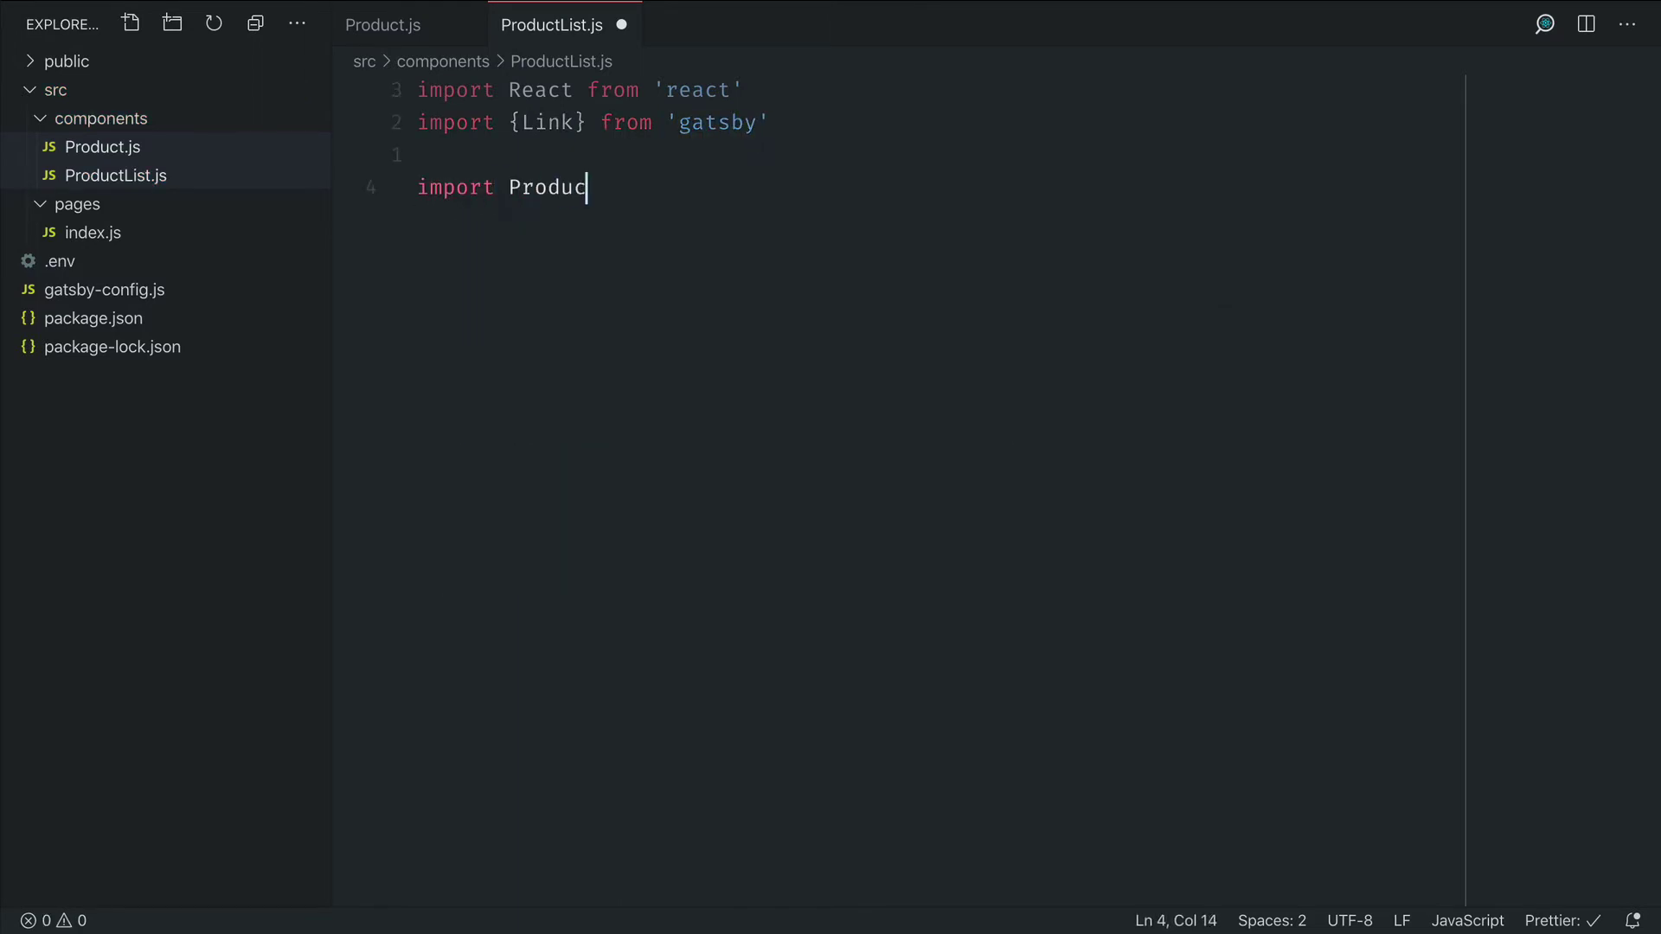
pyautogui.write("t from './Product'  ")
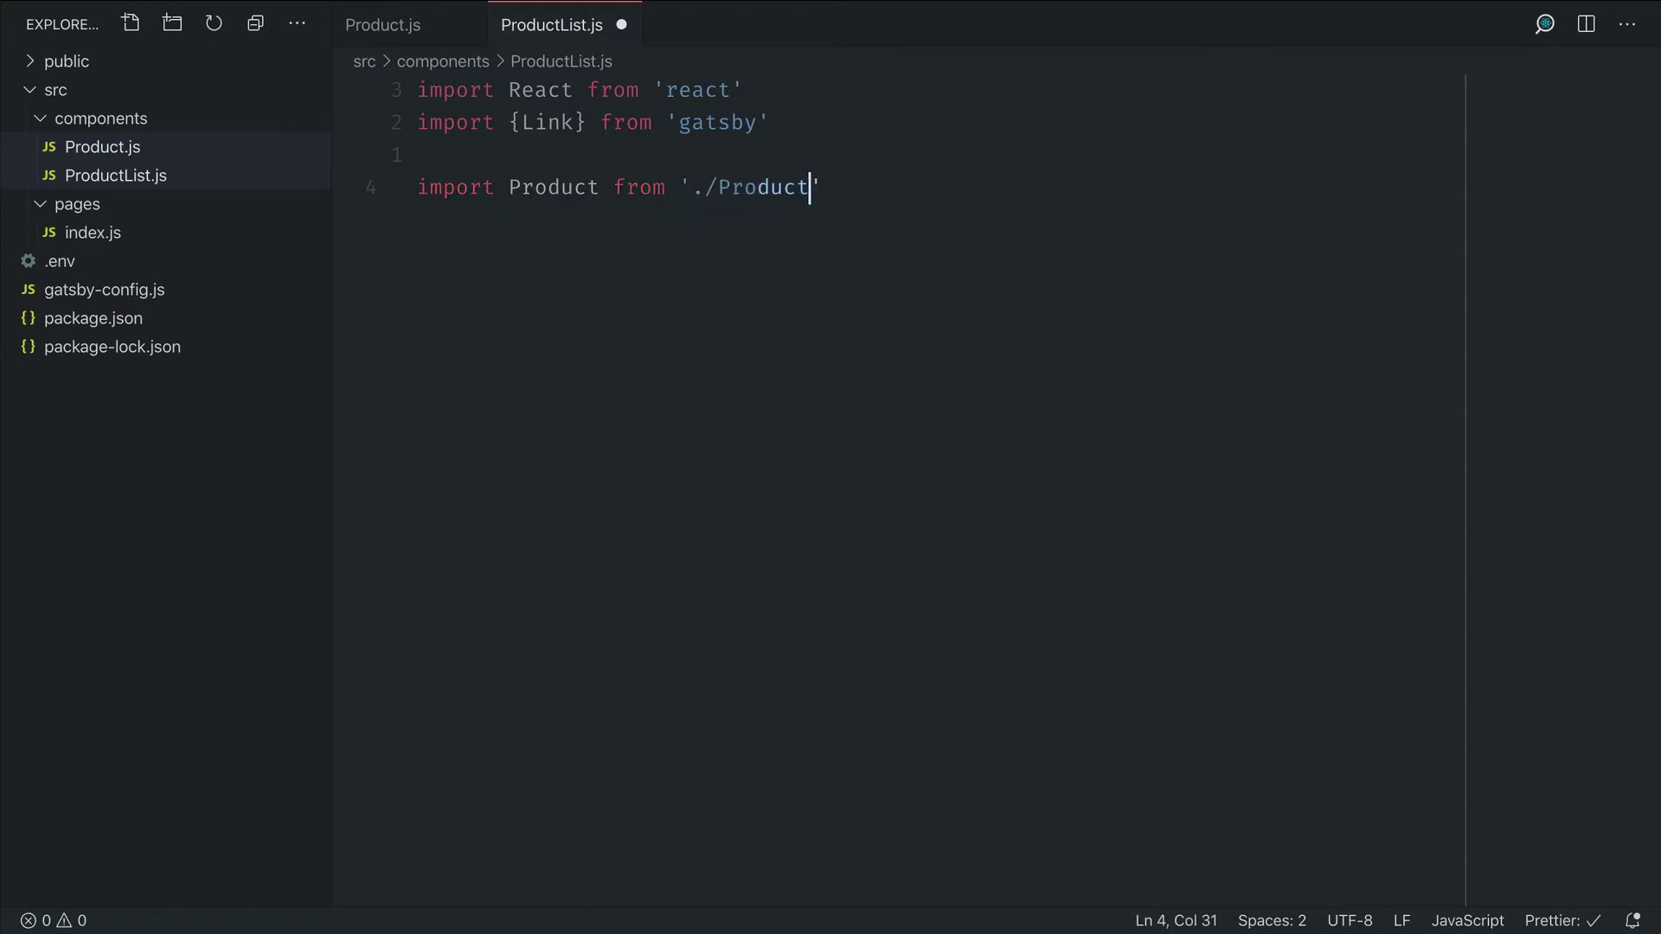
pyautogui.write('export ')
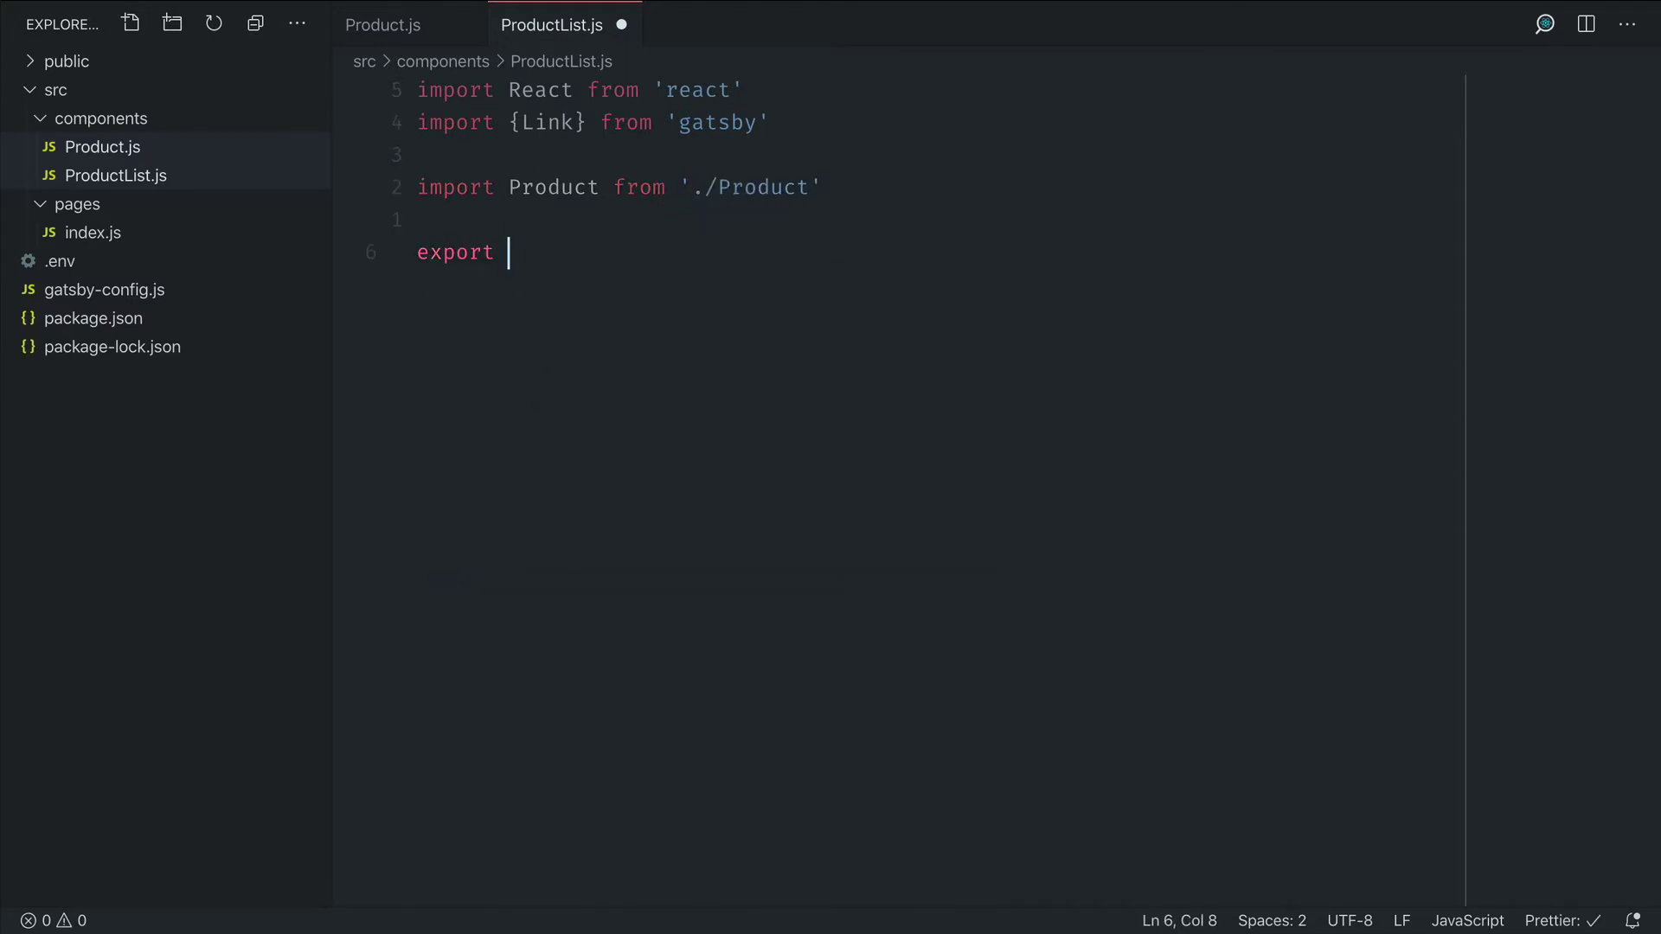
pyautogui.write('default functio')
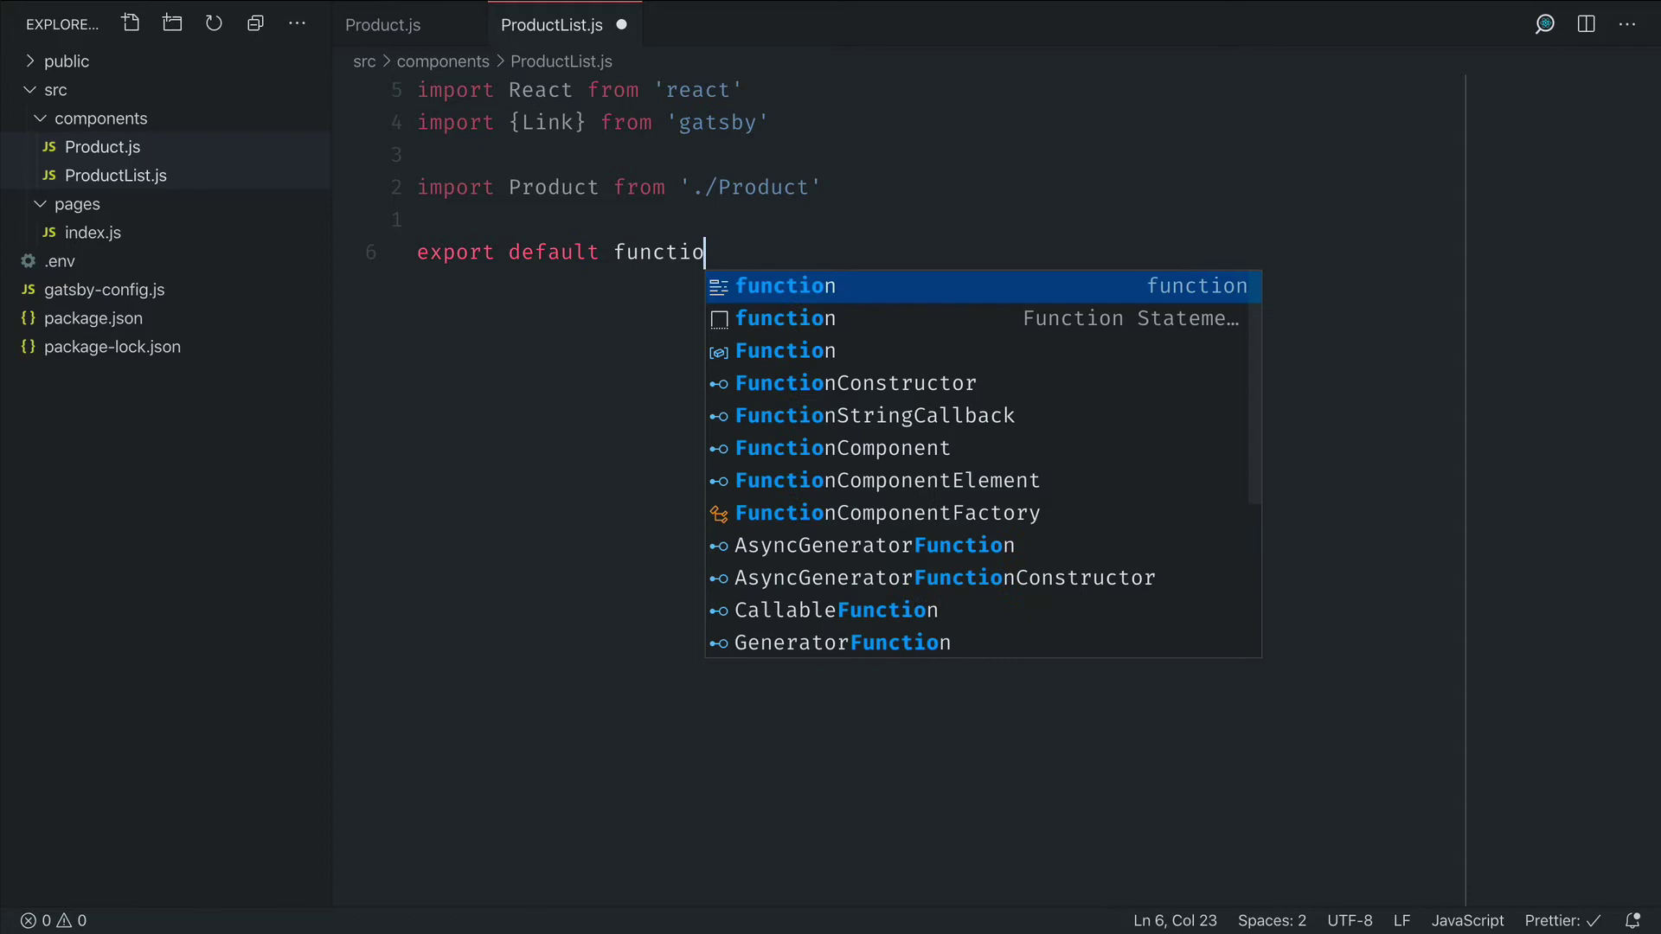
pyautogui.write('n ProductList')
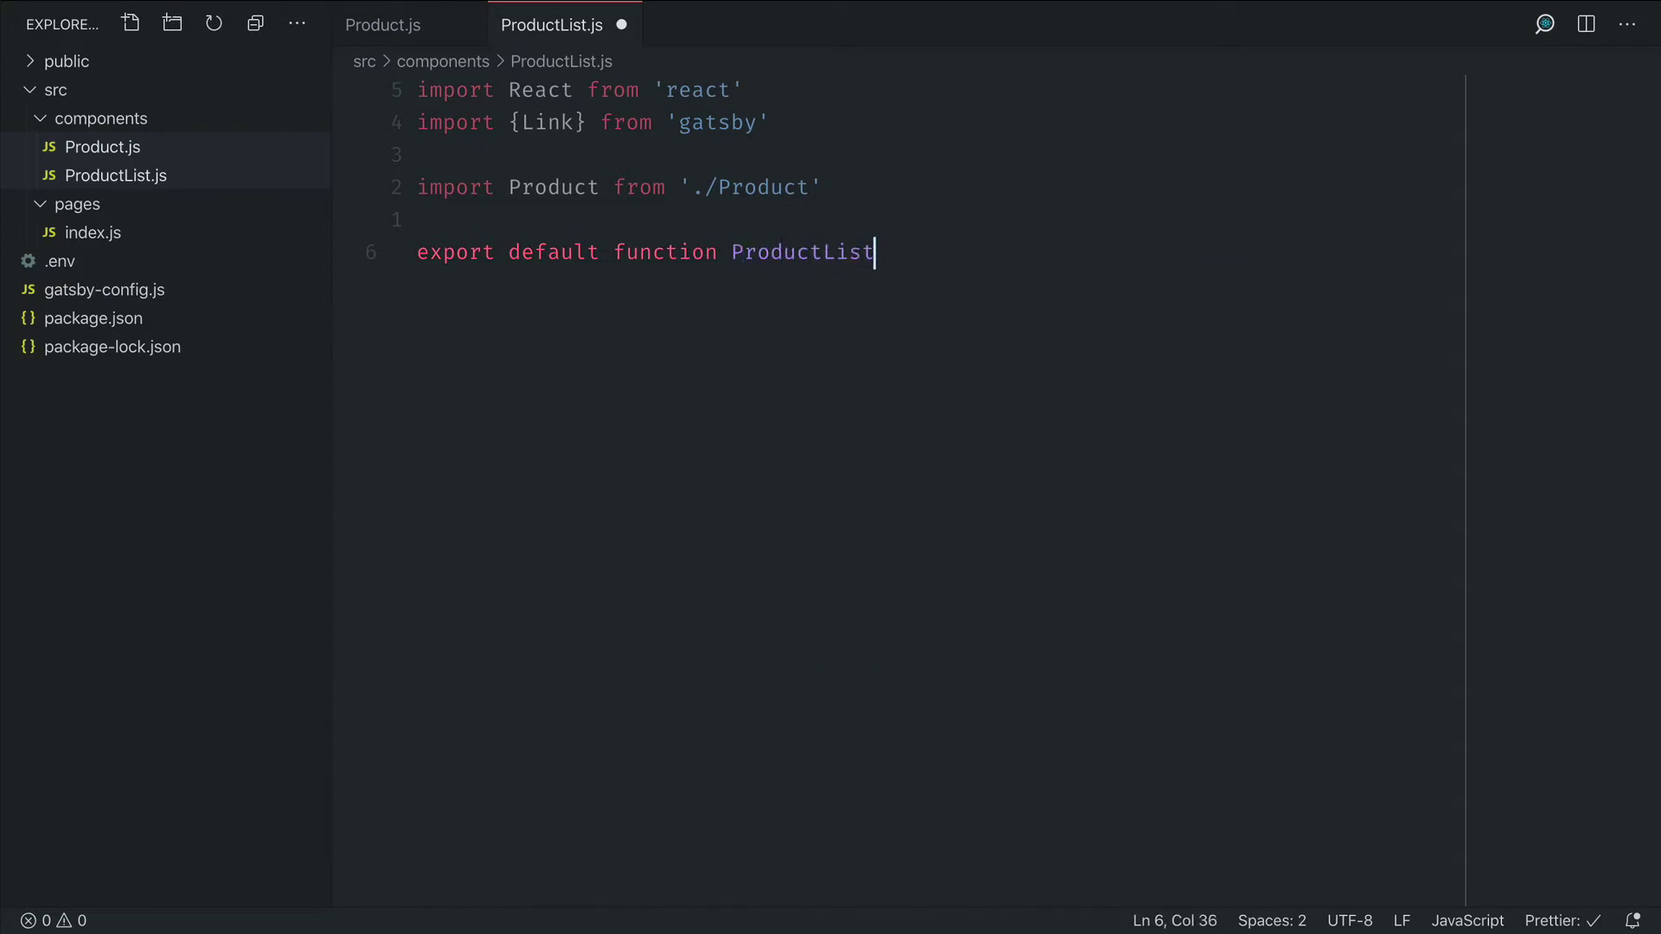
pyautogui.write('({products')
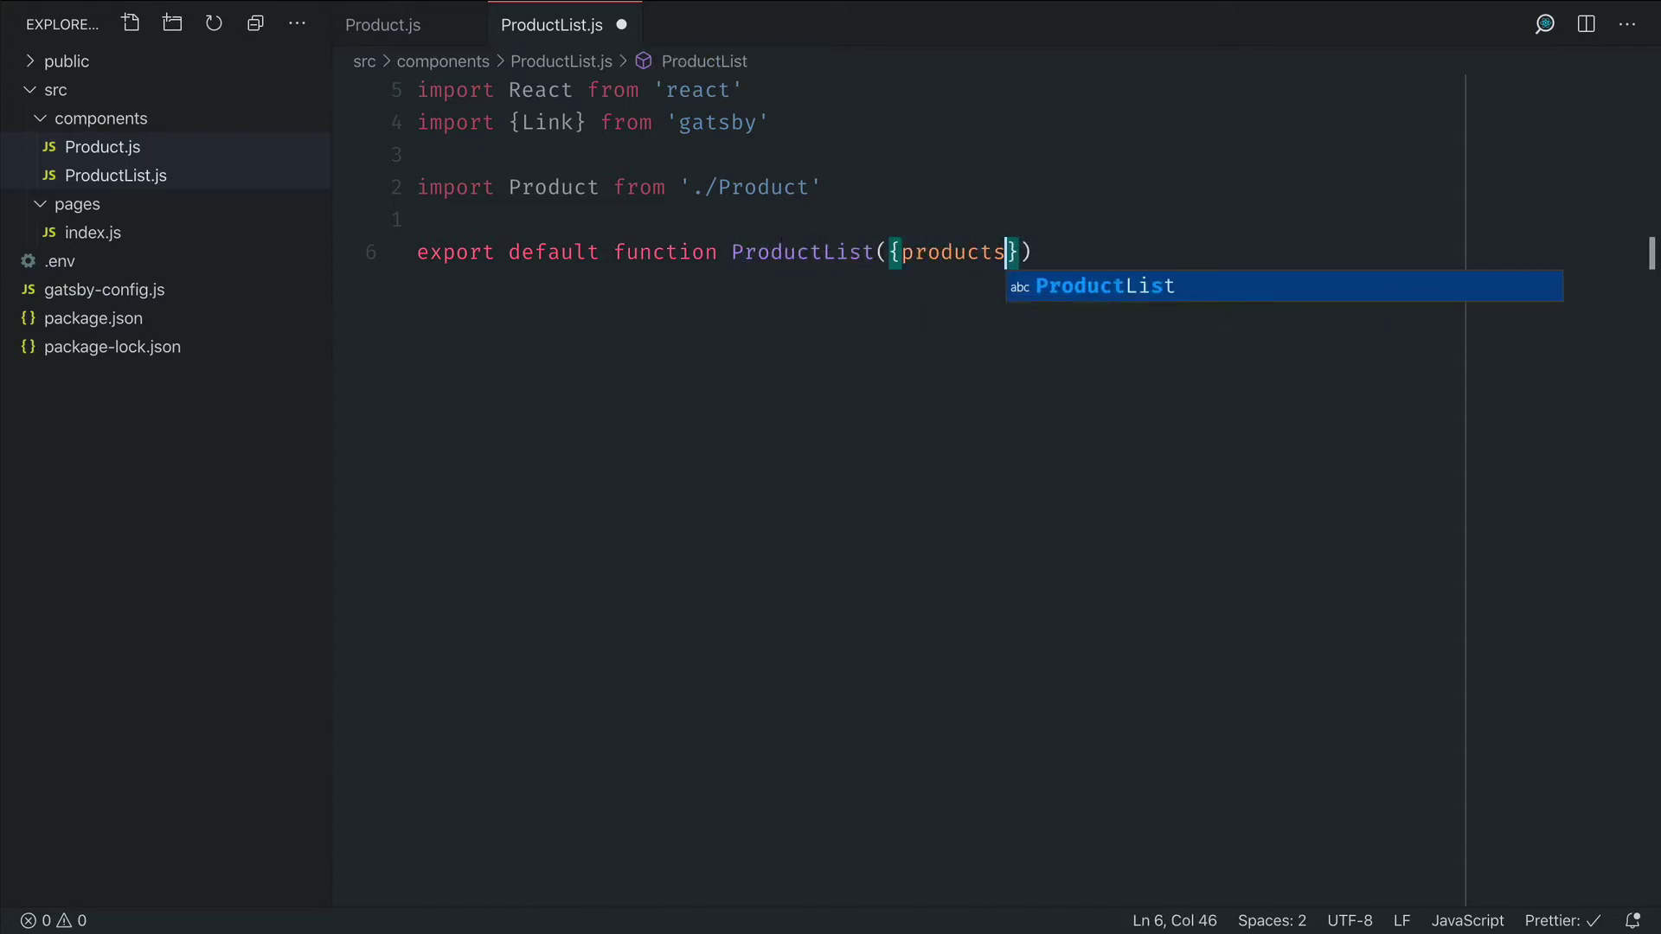
# Import Product and define ProductList({products}) returning null when there are no products.
pyautogui.press('End')
pyautogui.write('{')
pyautogui.press('Return')
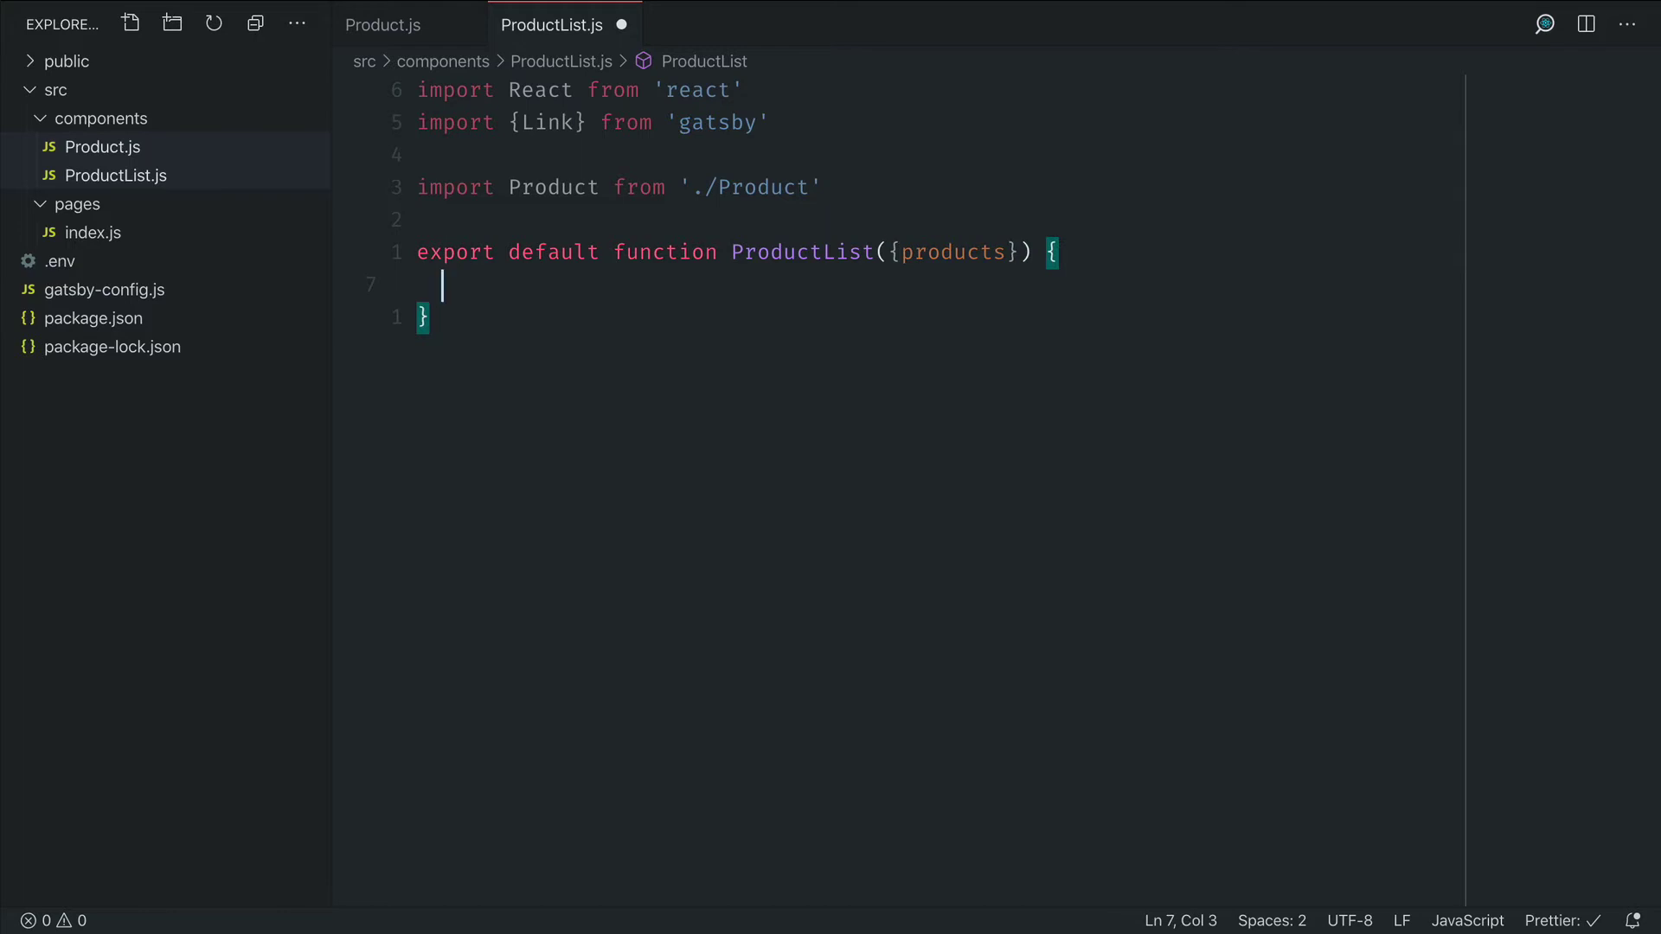
pyautogui.write('if ')
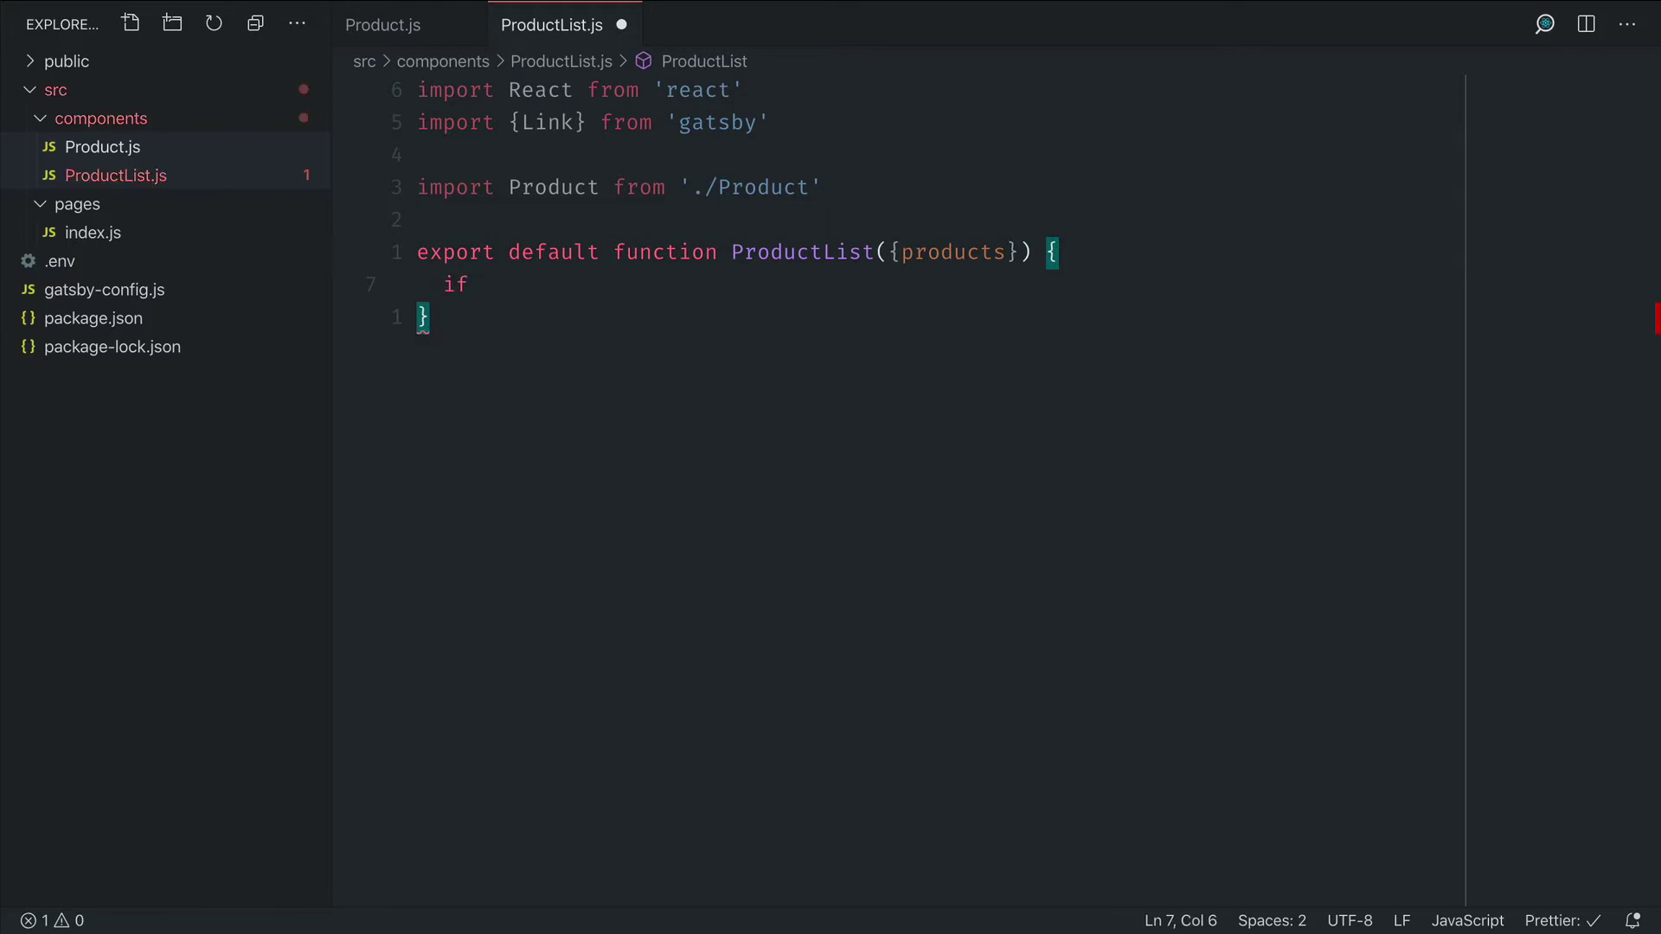
pyautogui.write('(!products')
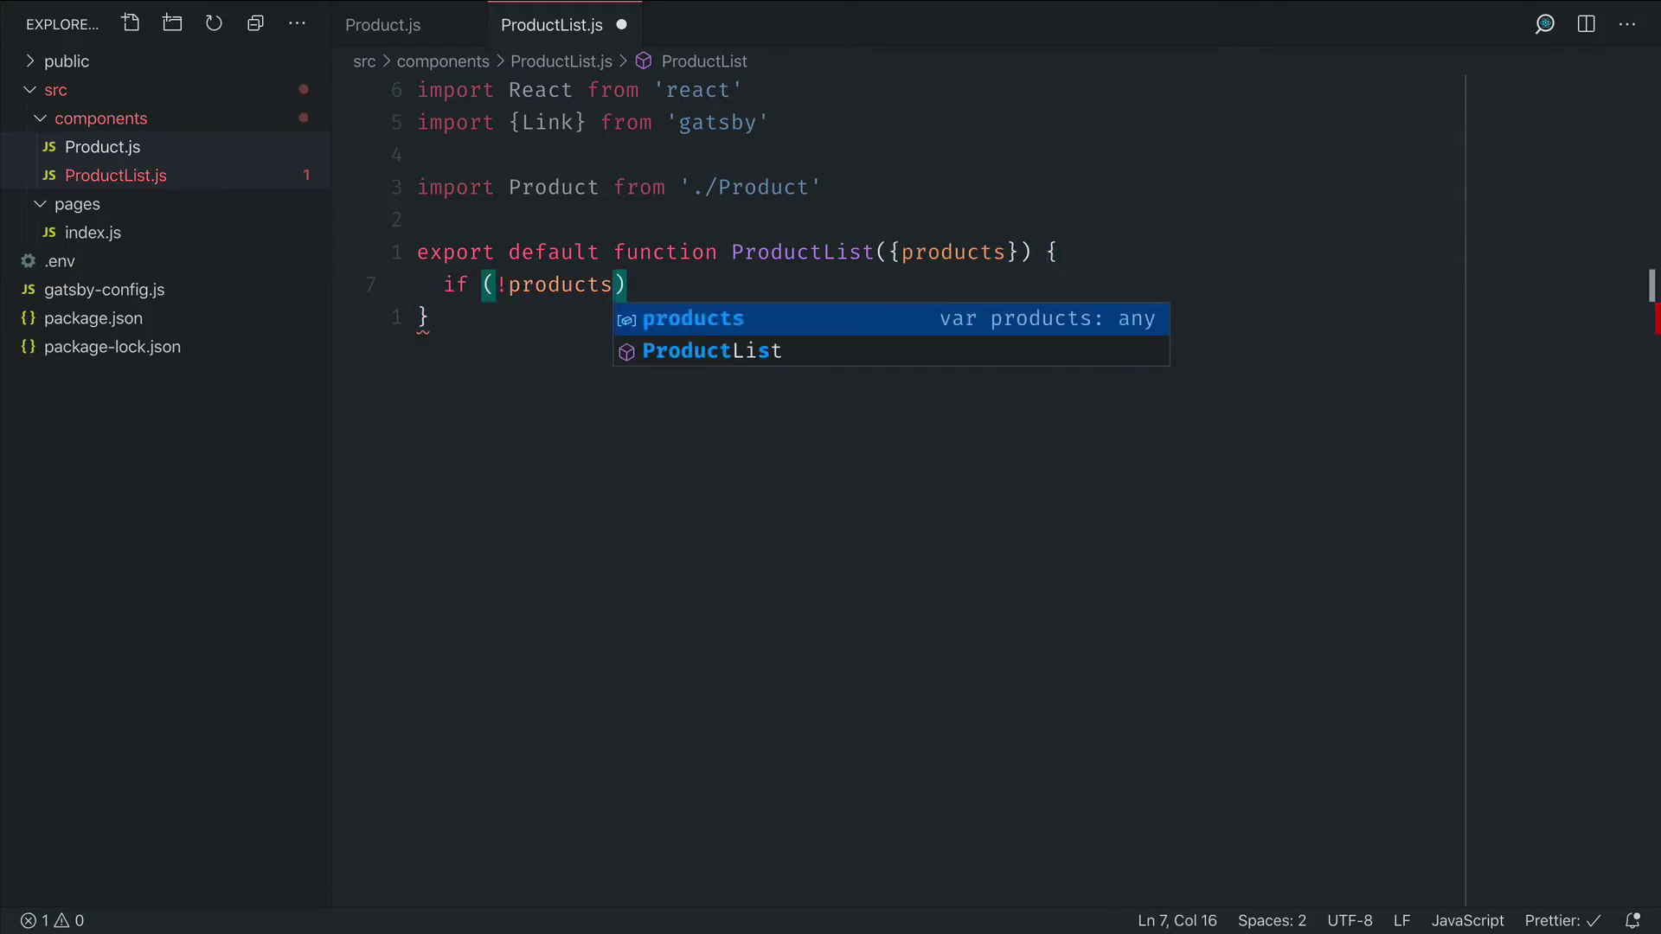
pyautogui.write(') return null')
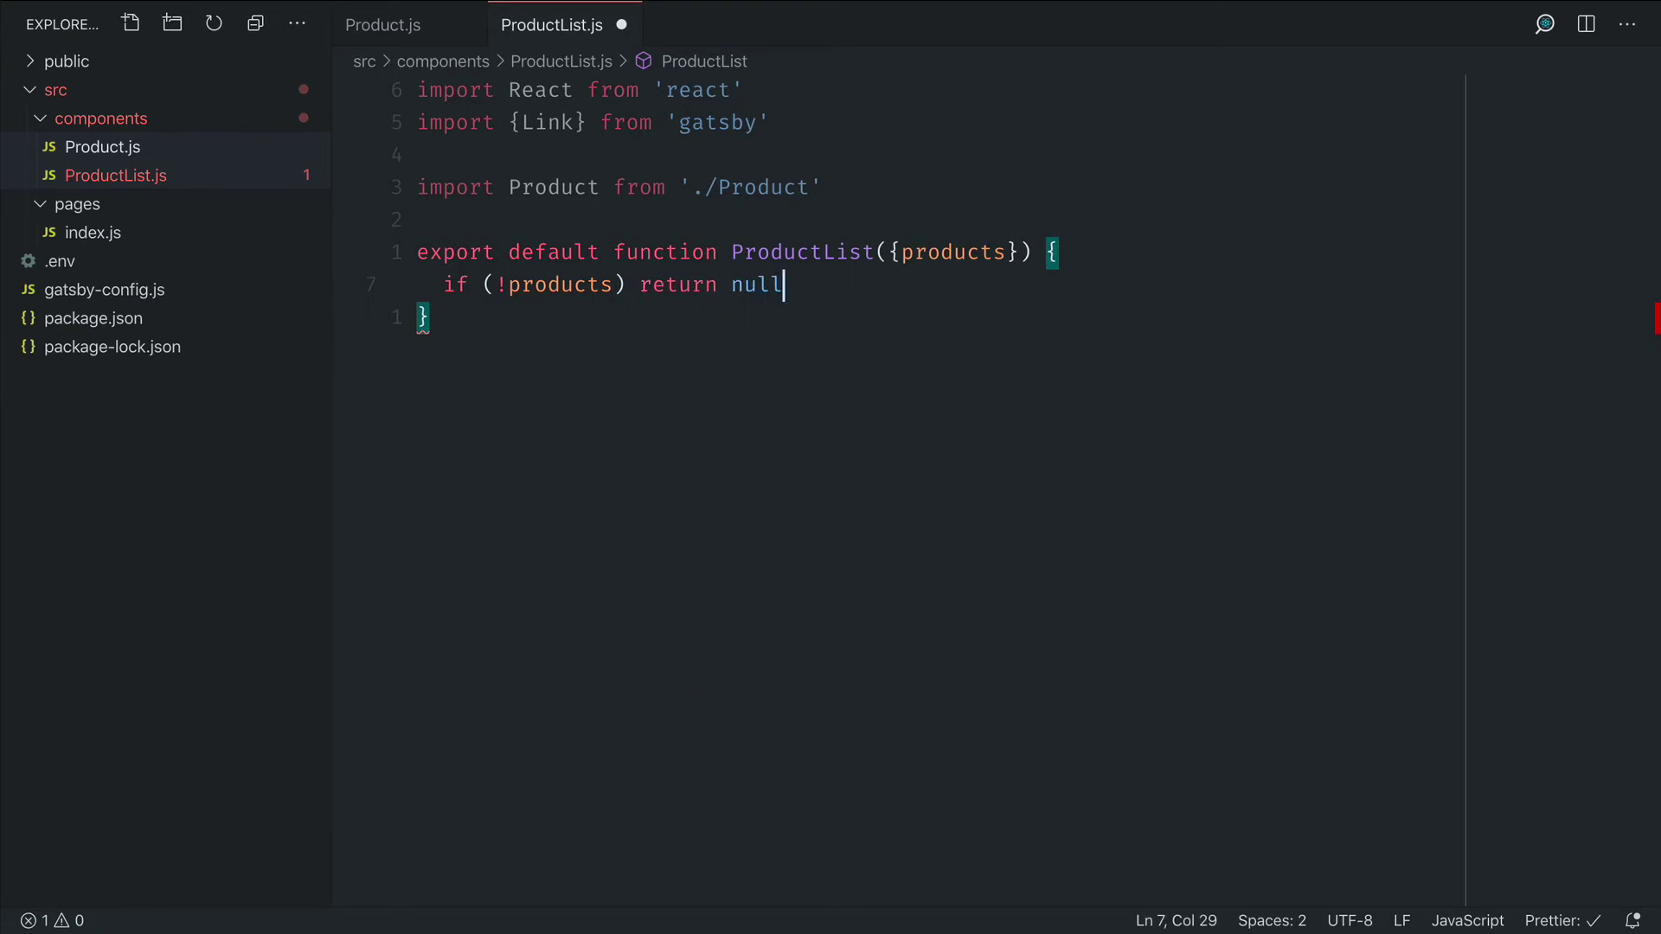
pyautogui.press('Return')
pyautogui.press('Return')
pyautogui.write('return (')
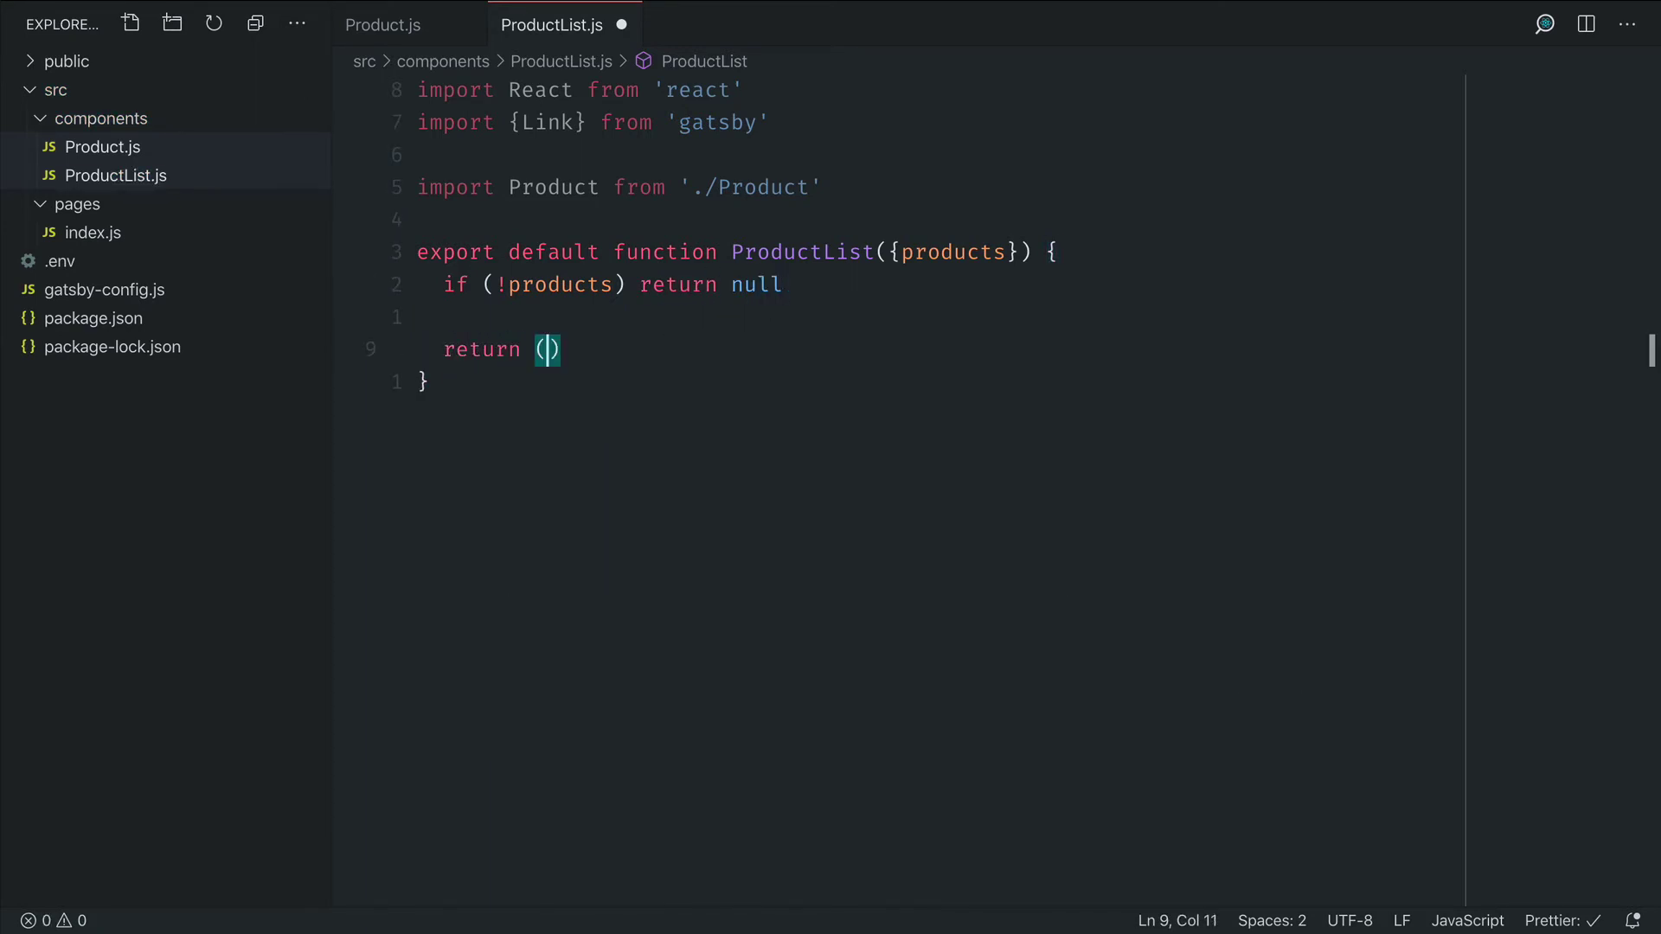
# Return a <ul> mapping each product to an <li> keyed by product.permalink.
pyautogui.press('Return')
pyautogui.write('ul')
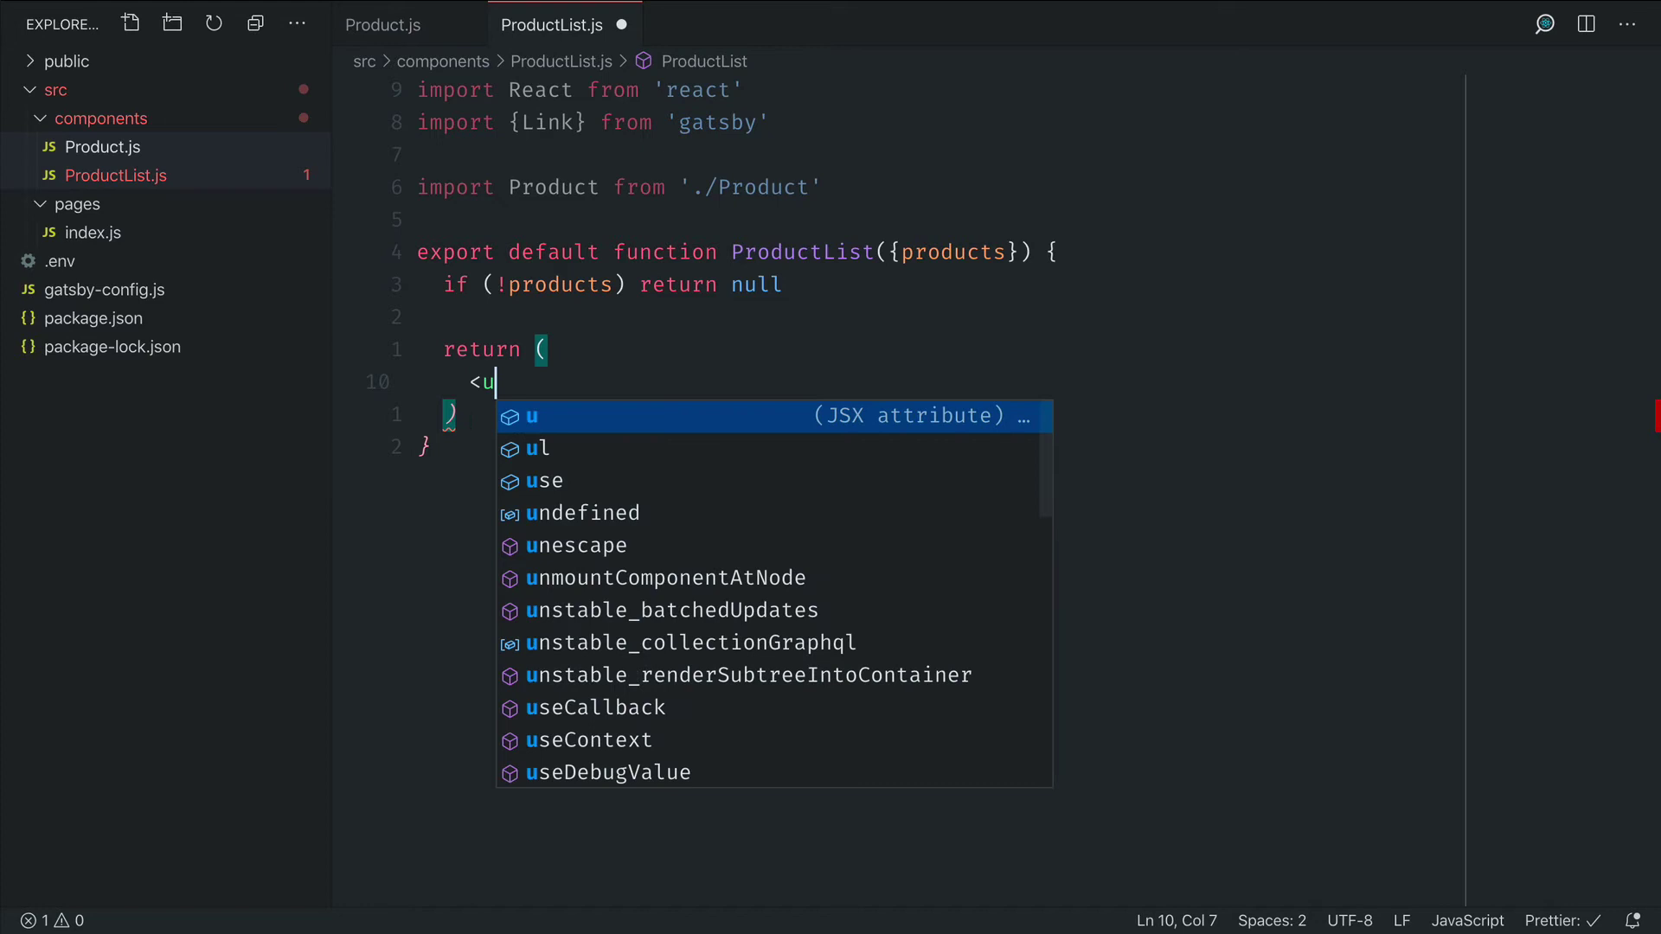
pyautogui.press('Tab')
pyautogui.press('Return')
pyautogui.write('{')
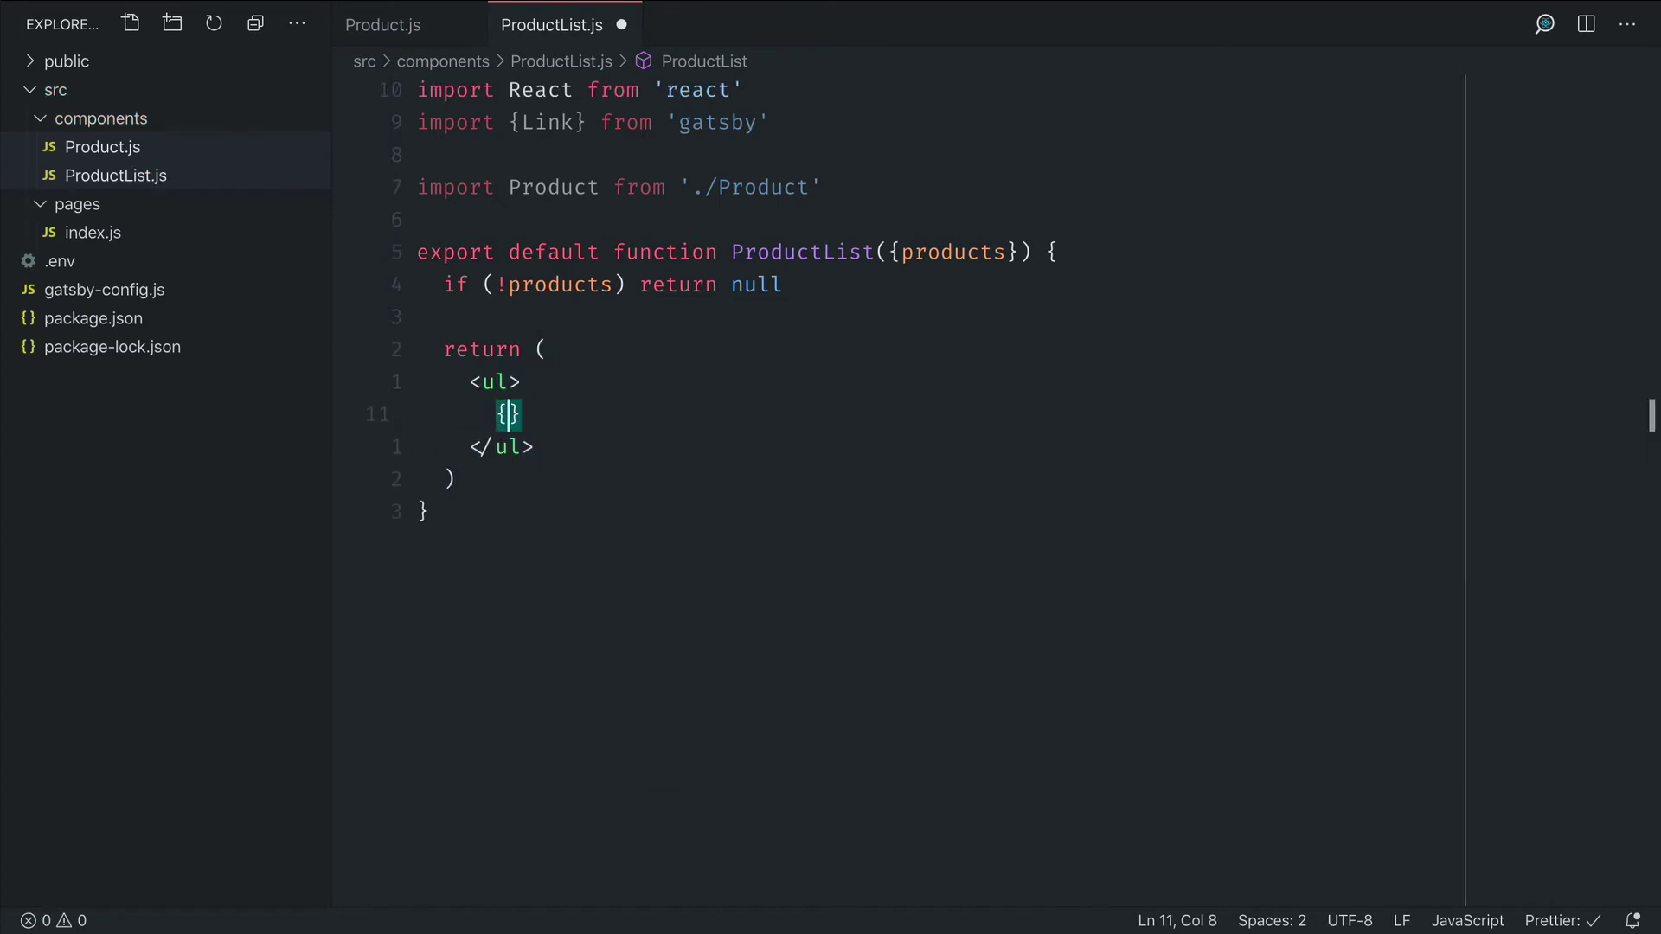
pyautogui.press('Return')
pyautogui.write('oduct')
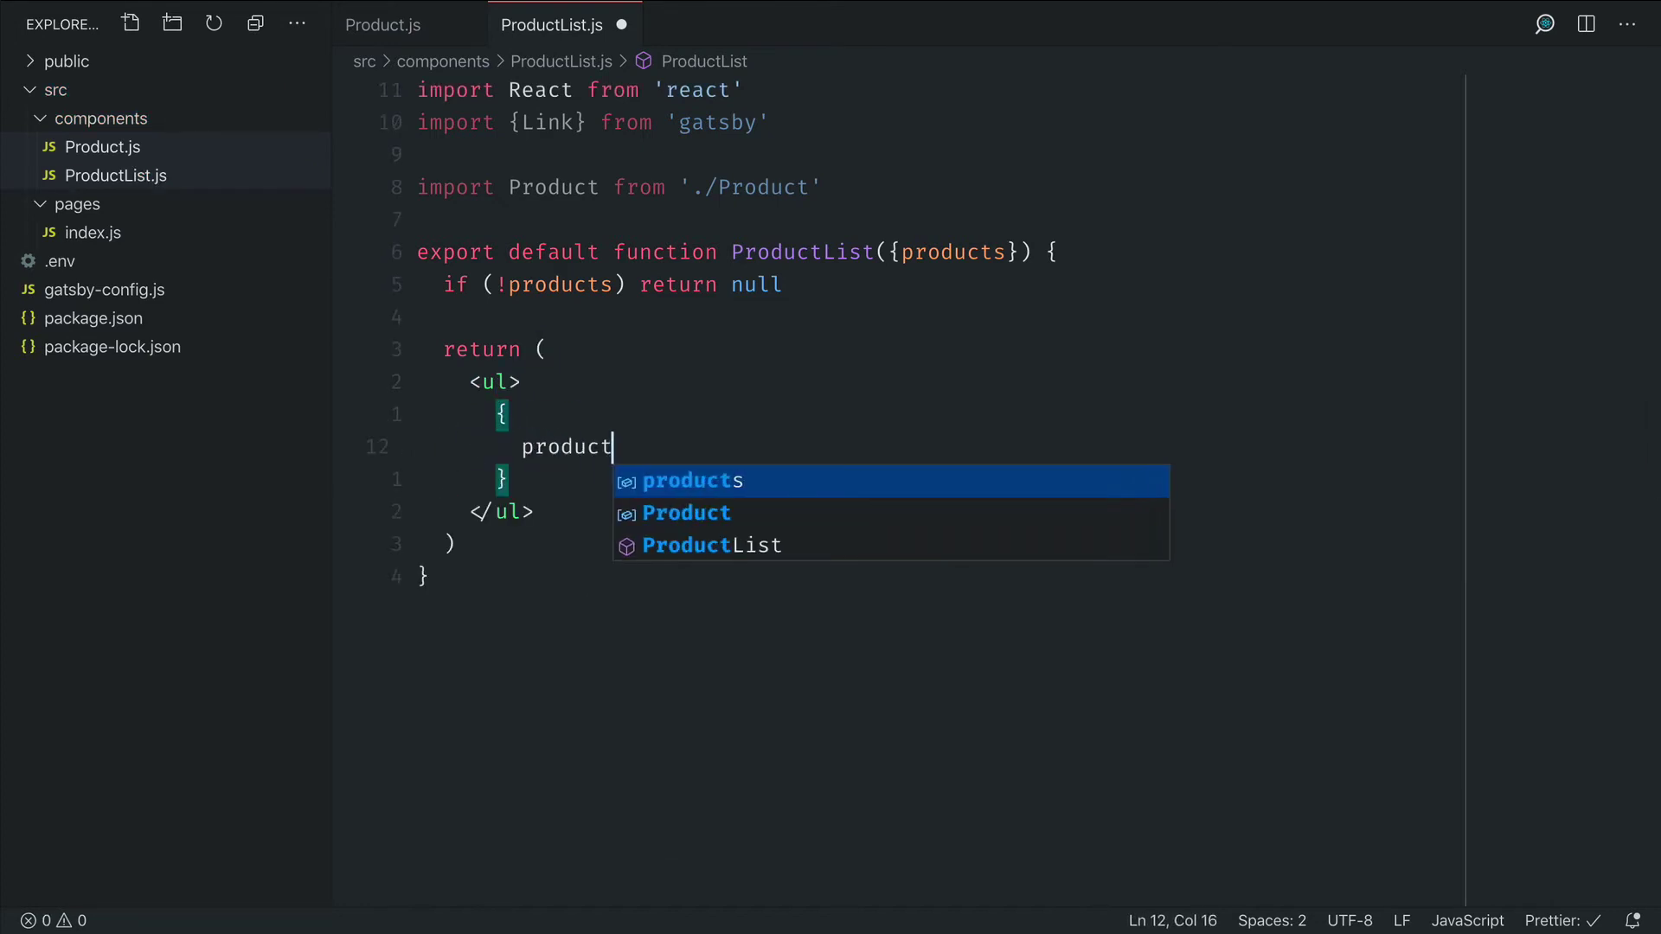
pyautogui.write('s.map(pr')
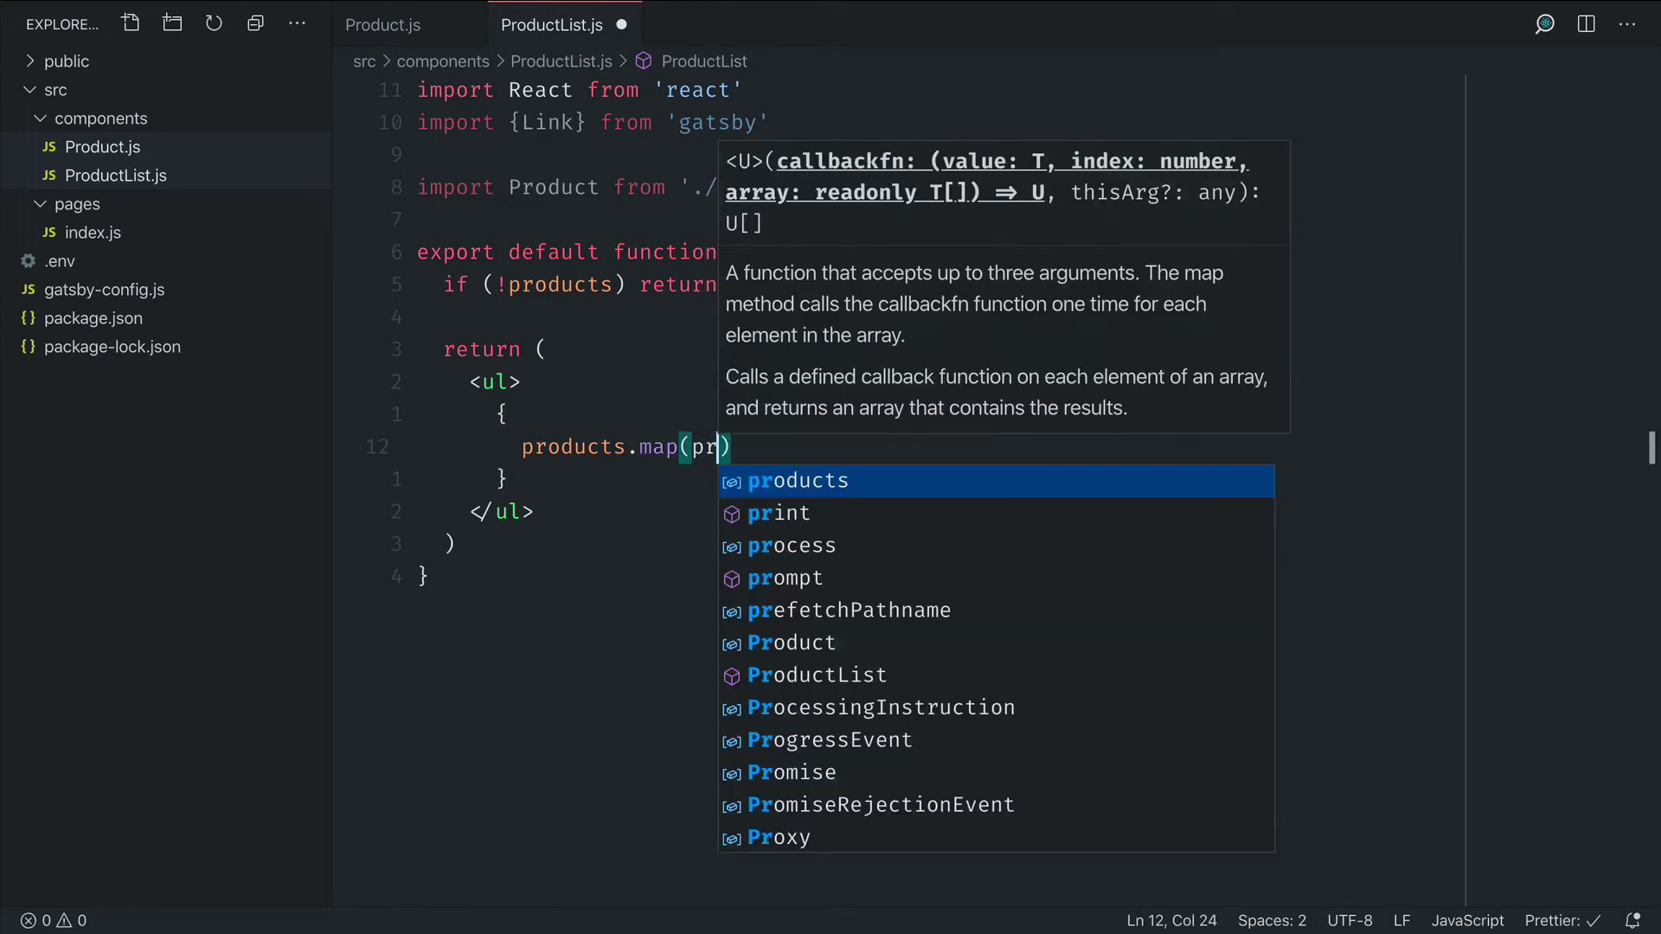
pyautogui.press('BackSpace')
pyautogui.press('BackSpace')
pyautogui.write('(pro')
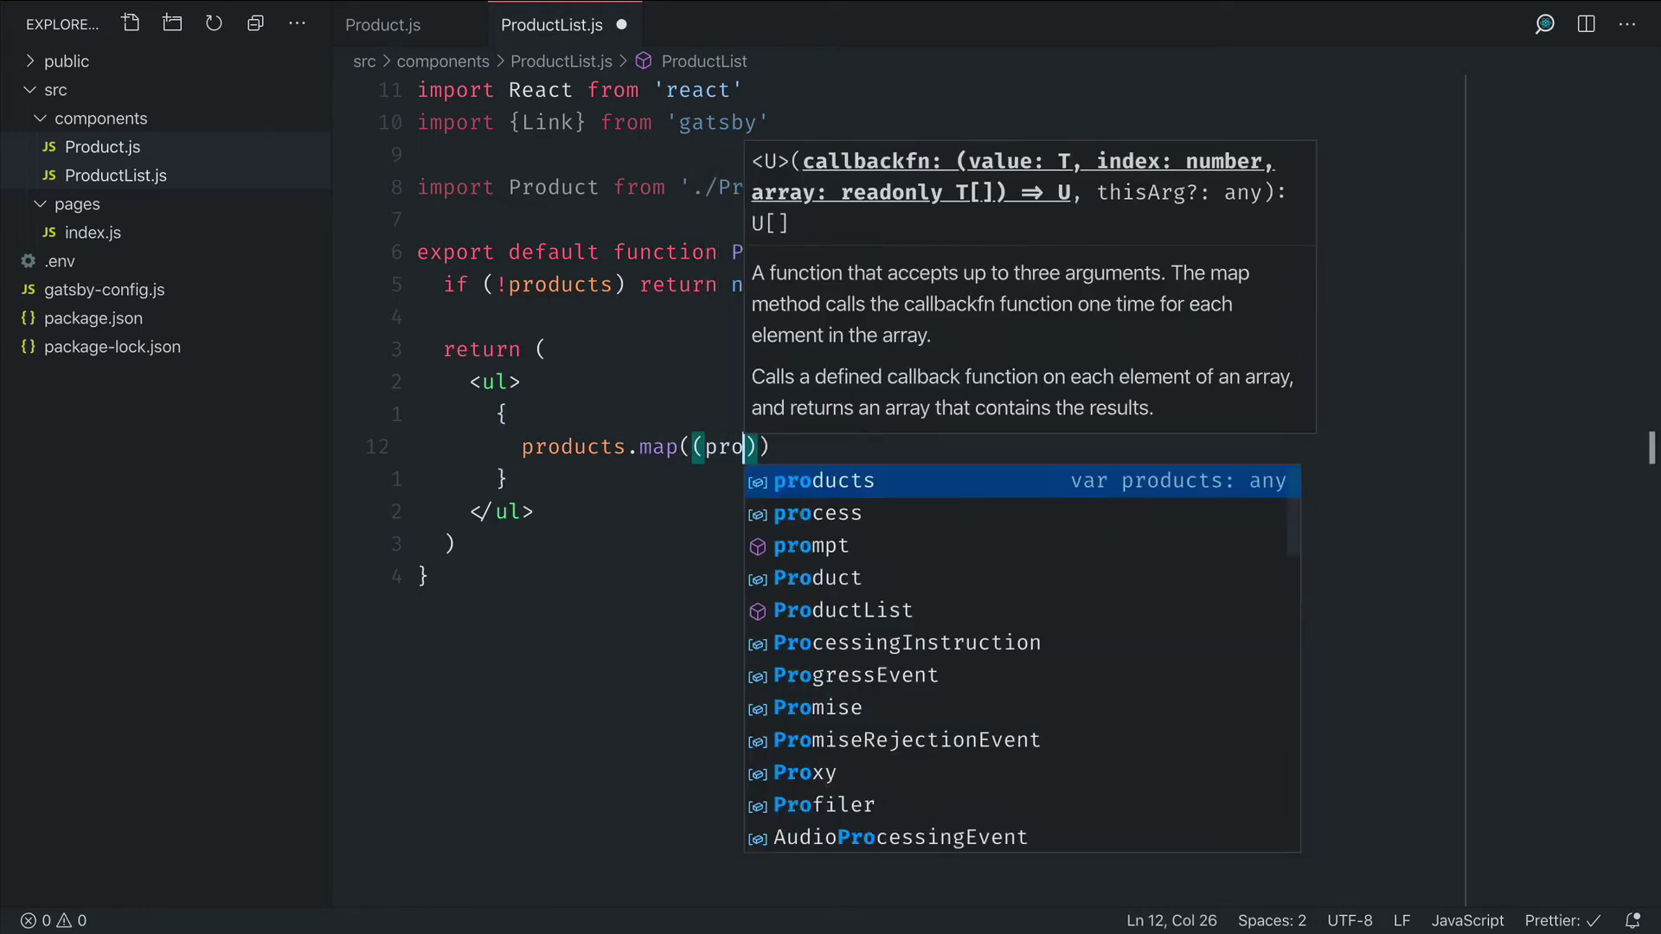
pyautogui.write('duct) => ')
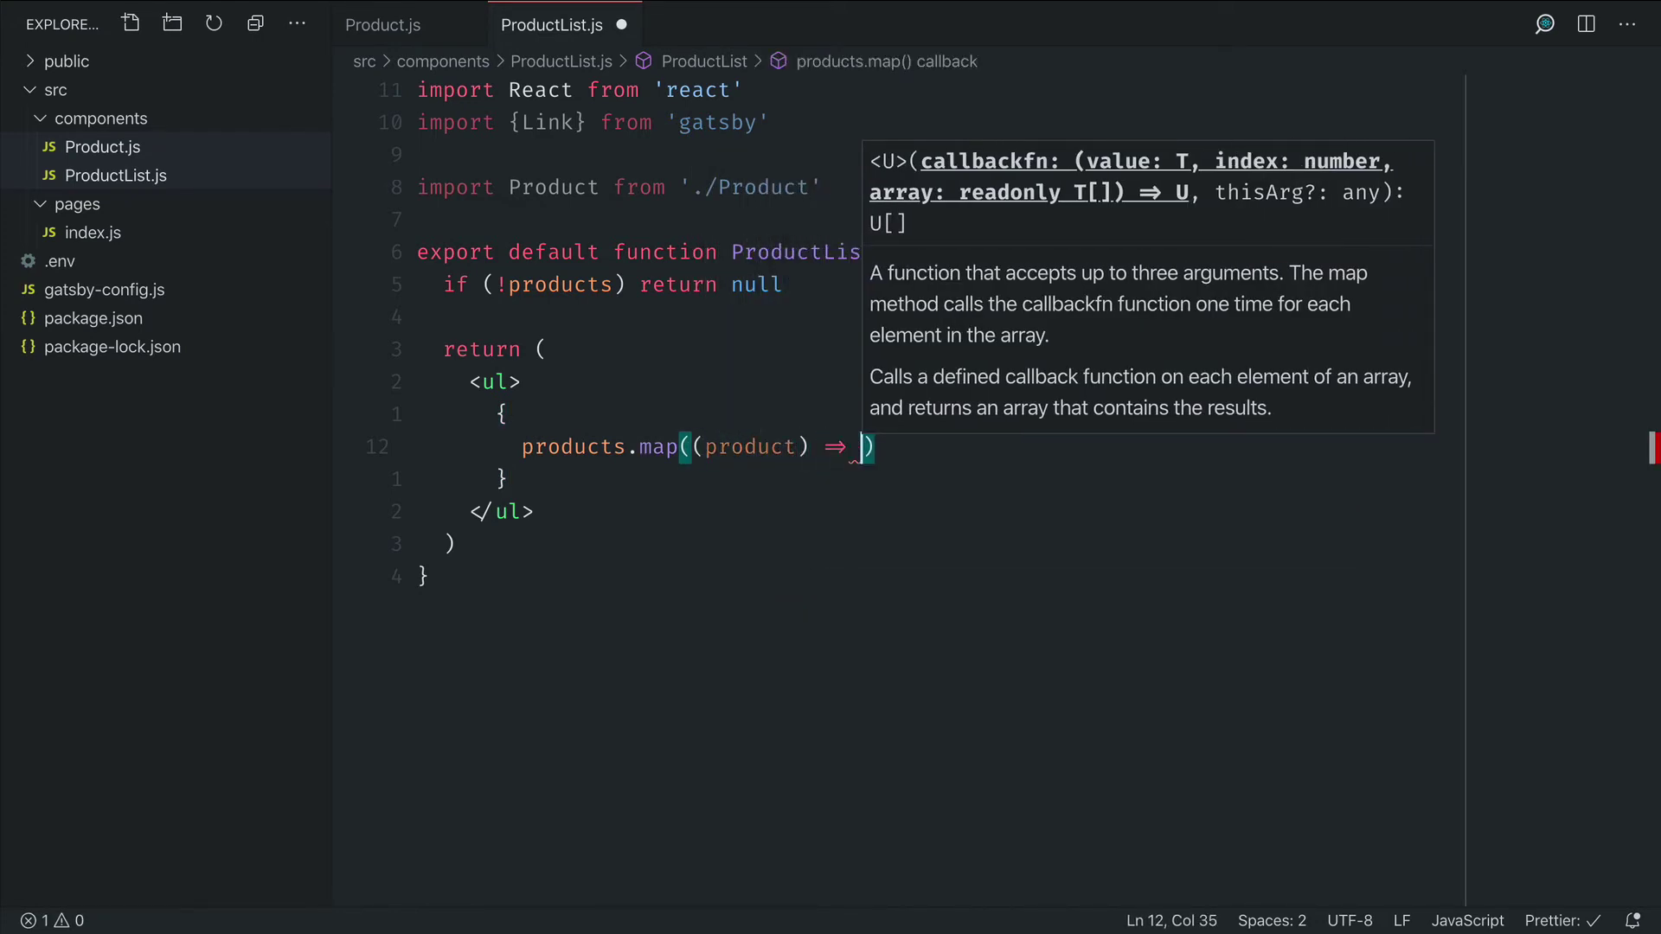
pyautogui.write('(')
pyautogui.press('Return')
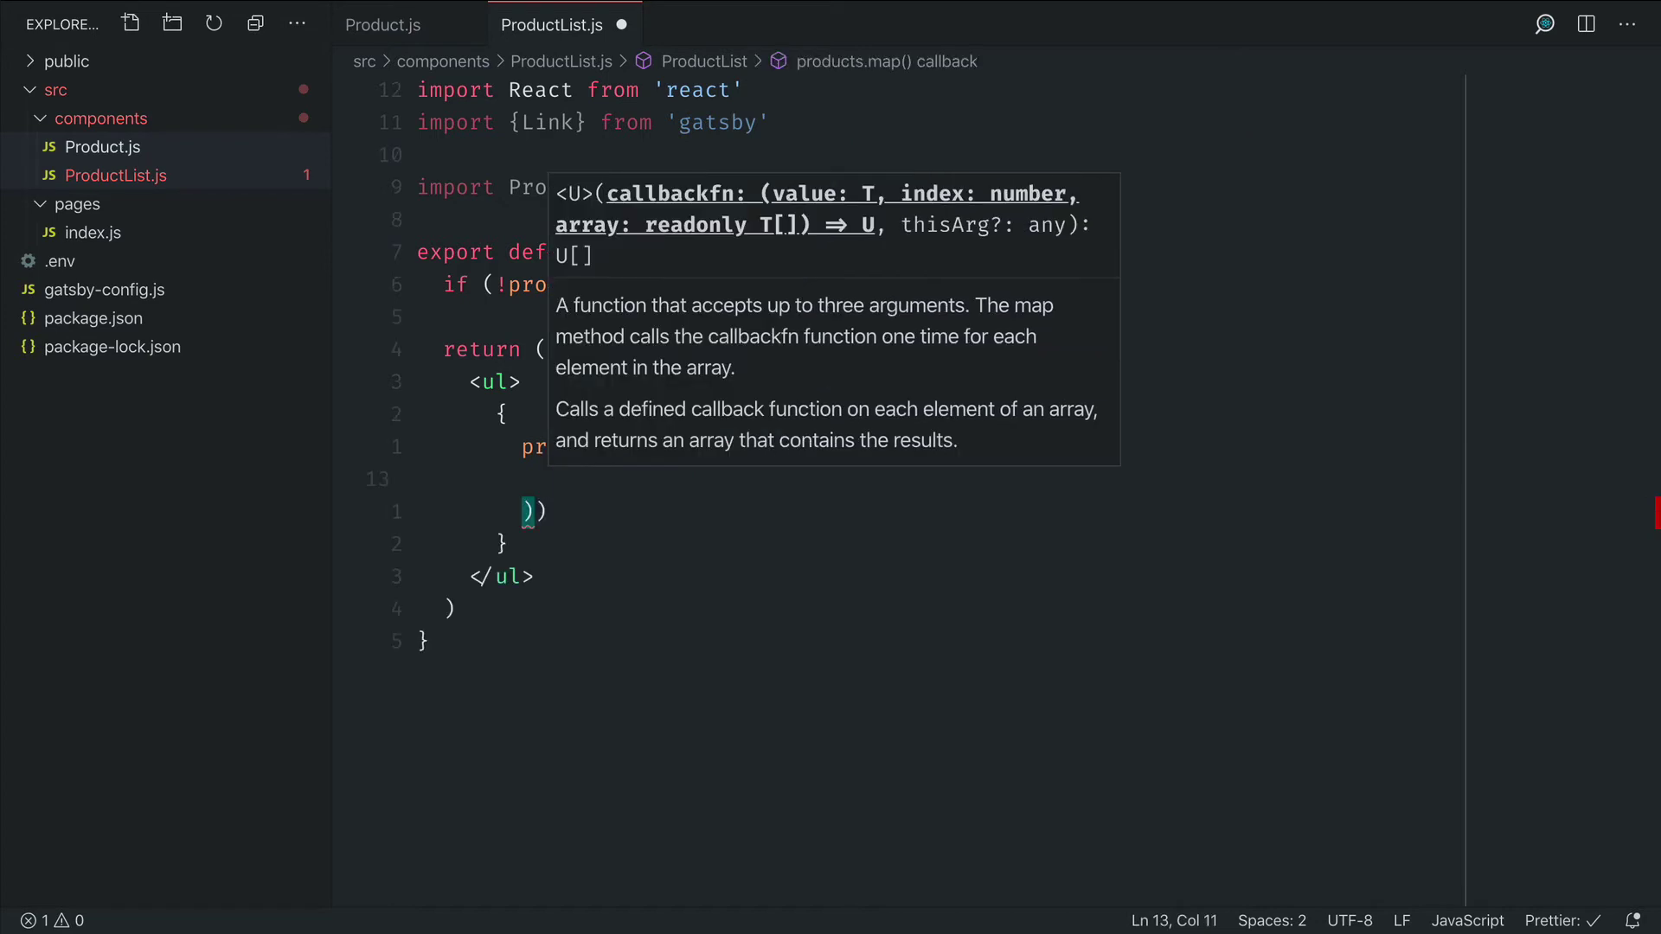
pyautogui.press('Escape')
pyautogui.write('<li key=')
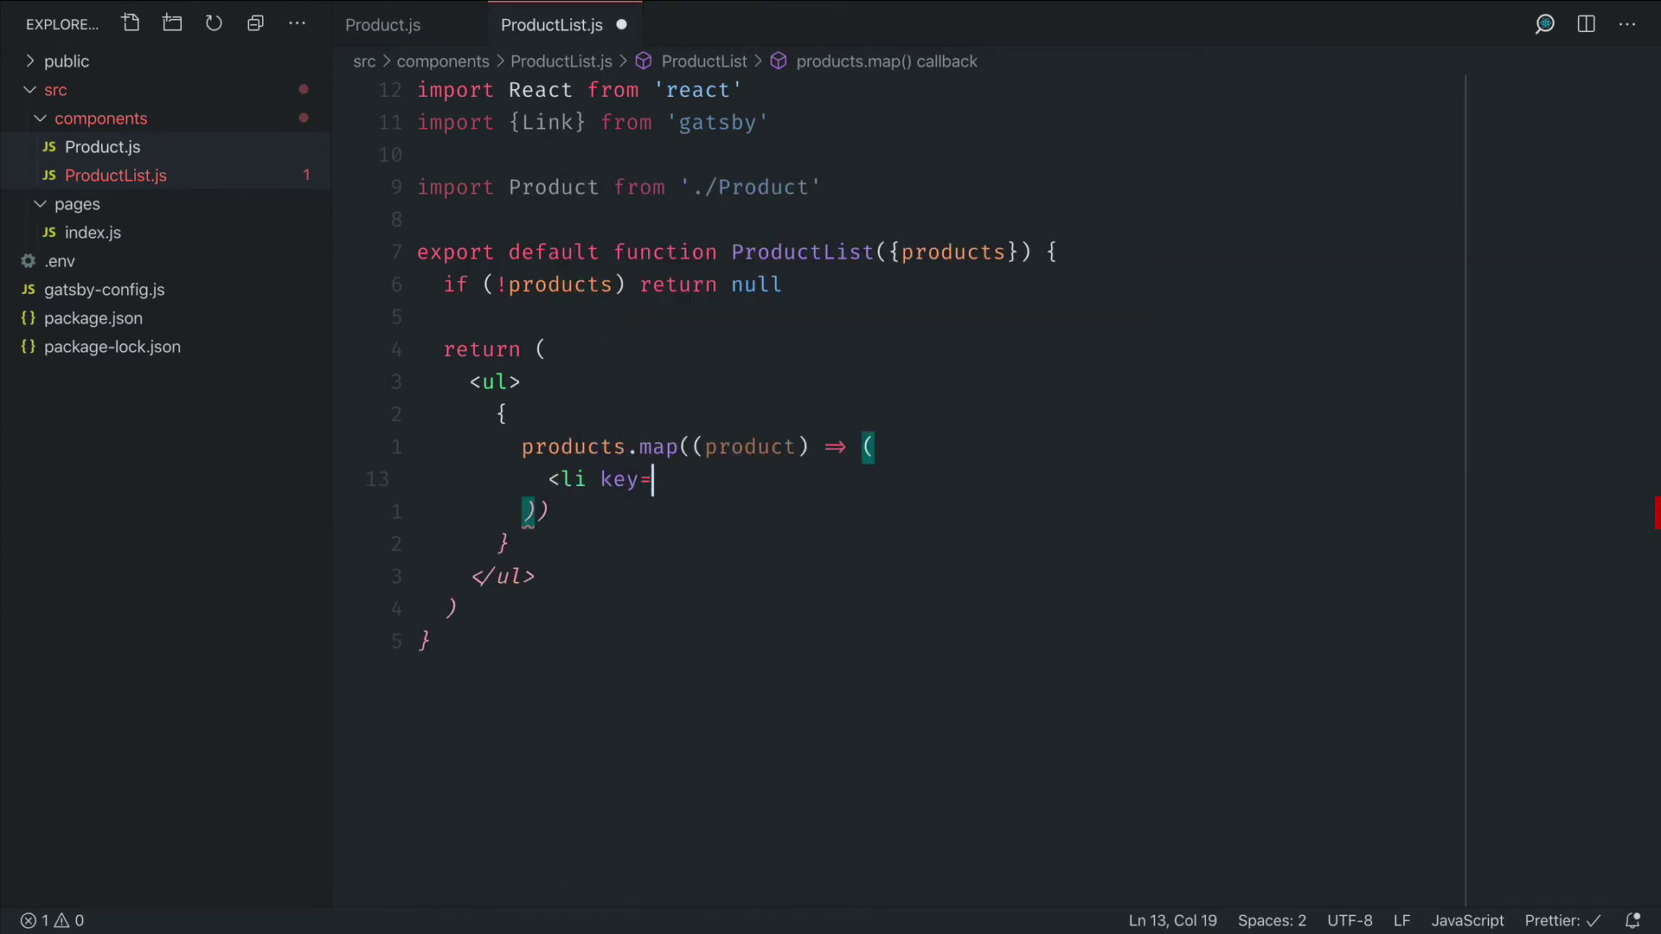
pyautogui.write('{product.permalink}')
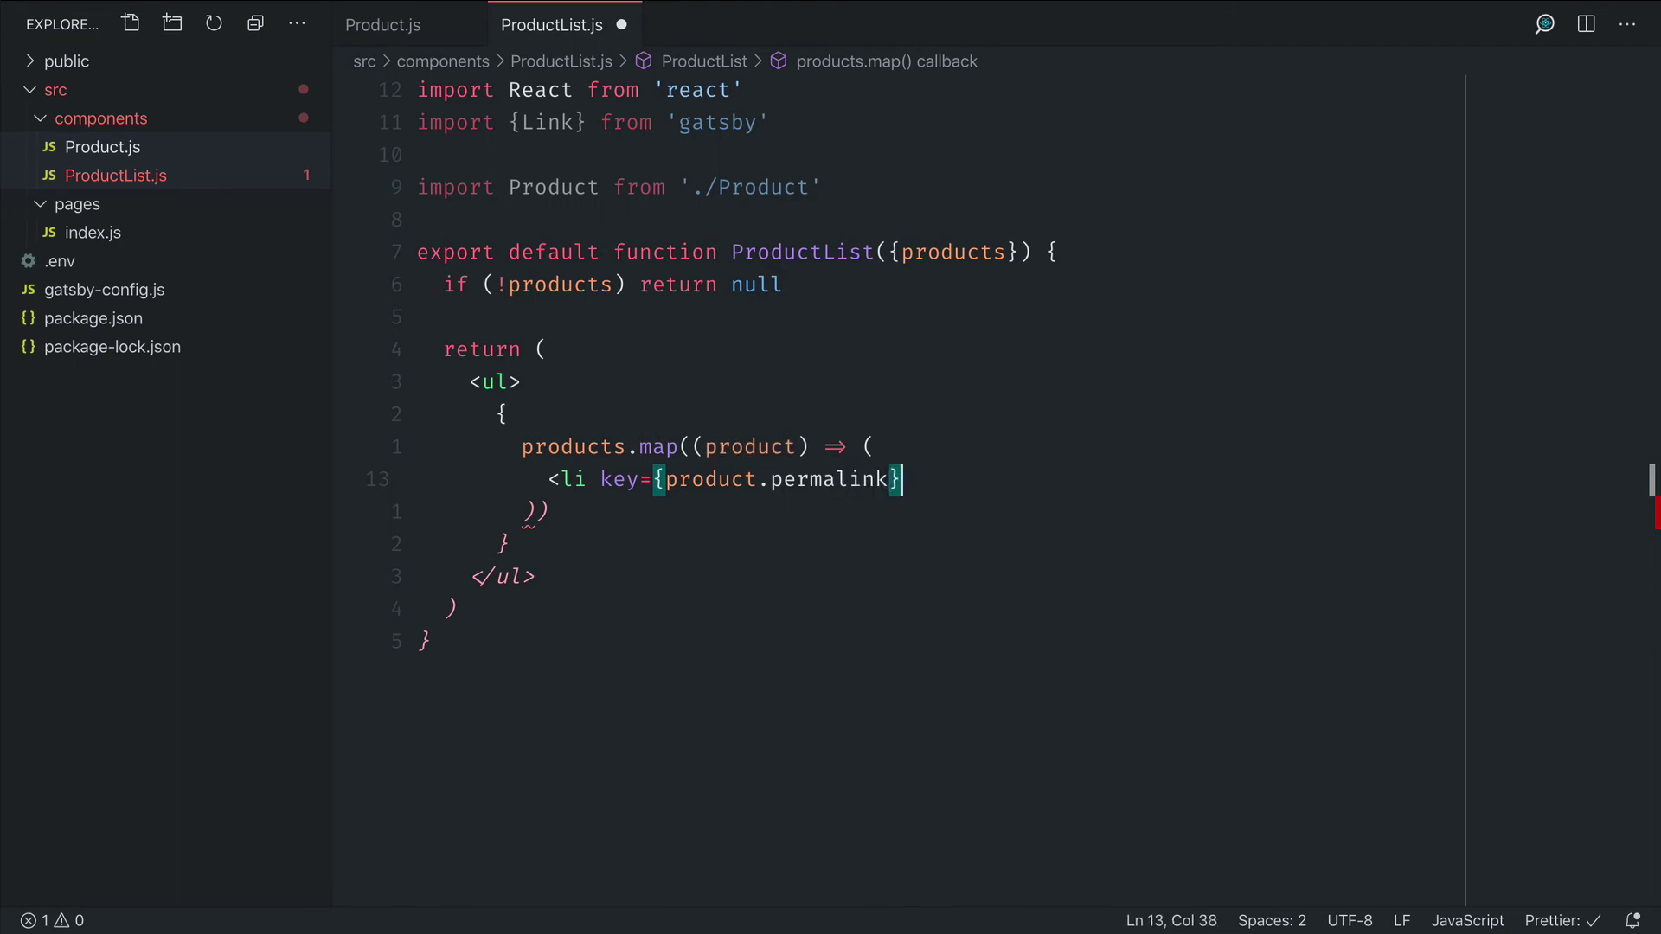
pyautogui.write('>')
# Wrap <Product {...product} /> in a Link to `/products/${product.permalink}` and save with formatting.
pyautogui.press('Return')
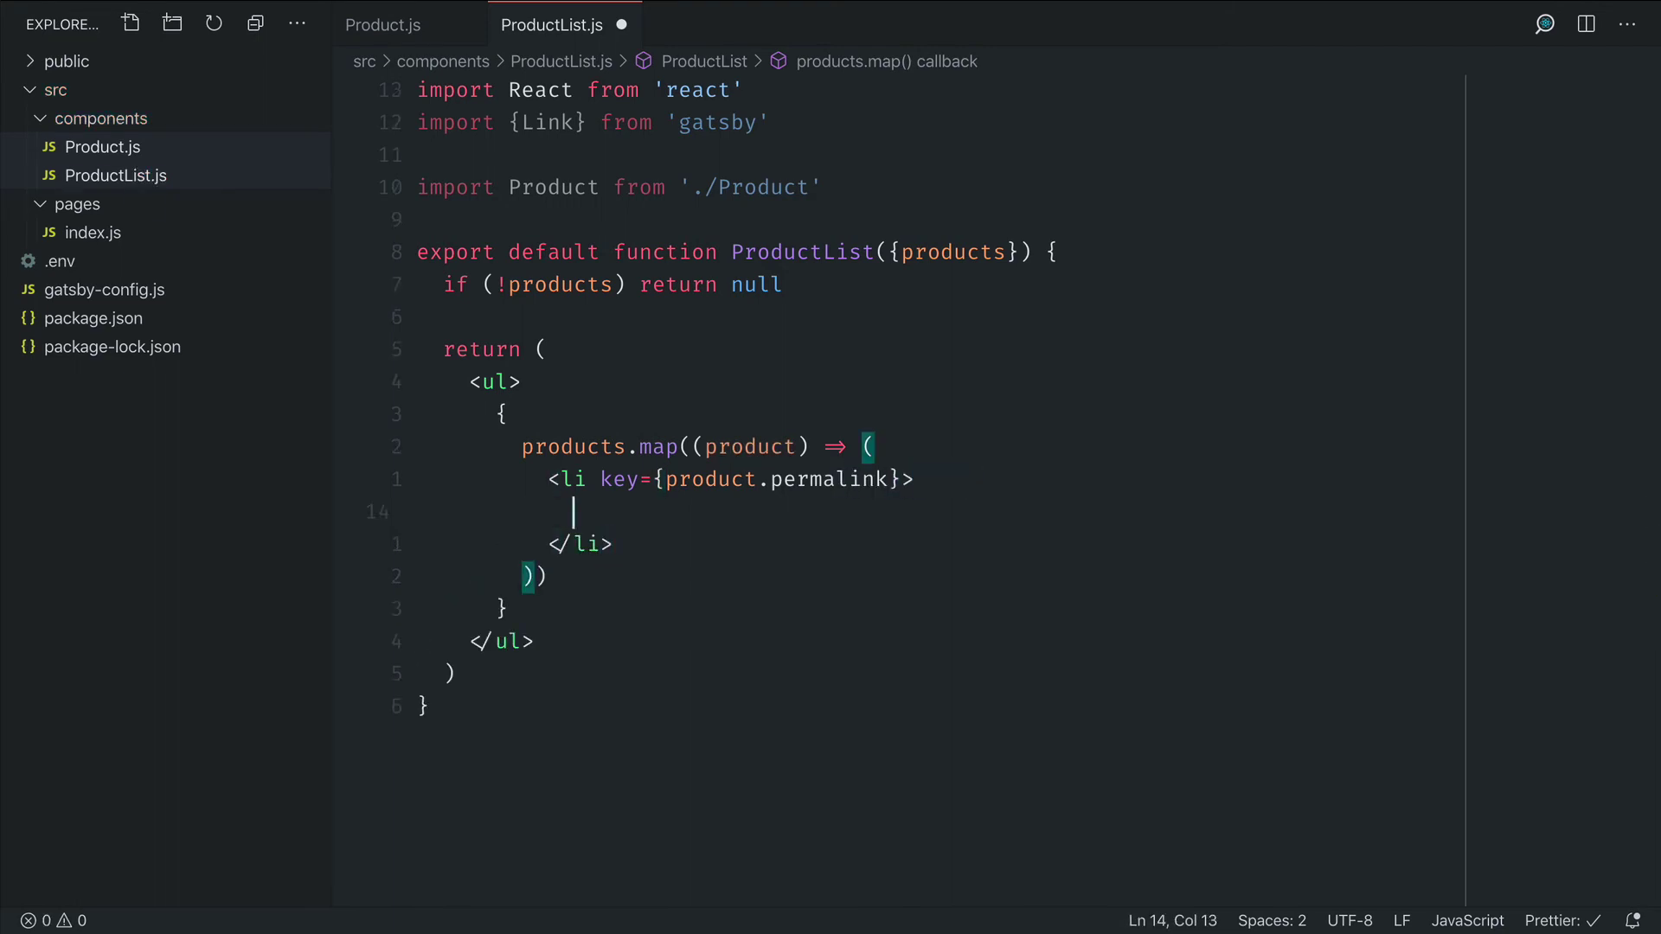
pyautogui.write('<Link to')
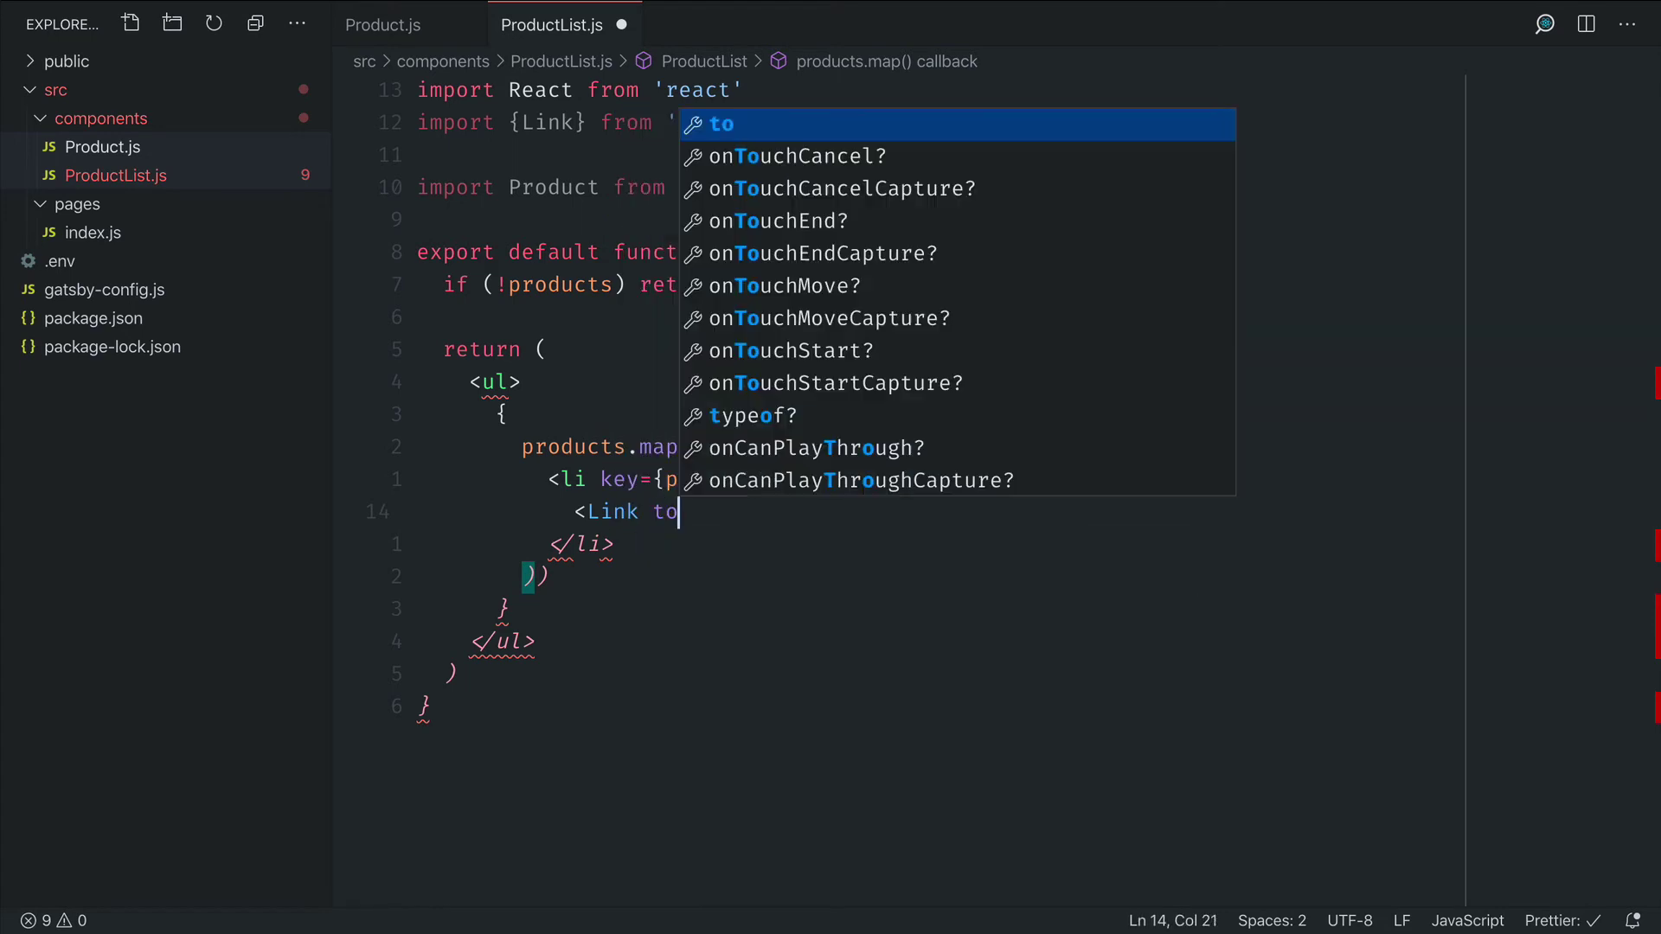
pyautogui.write('={`/pr')
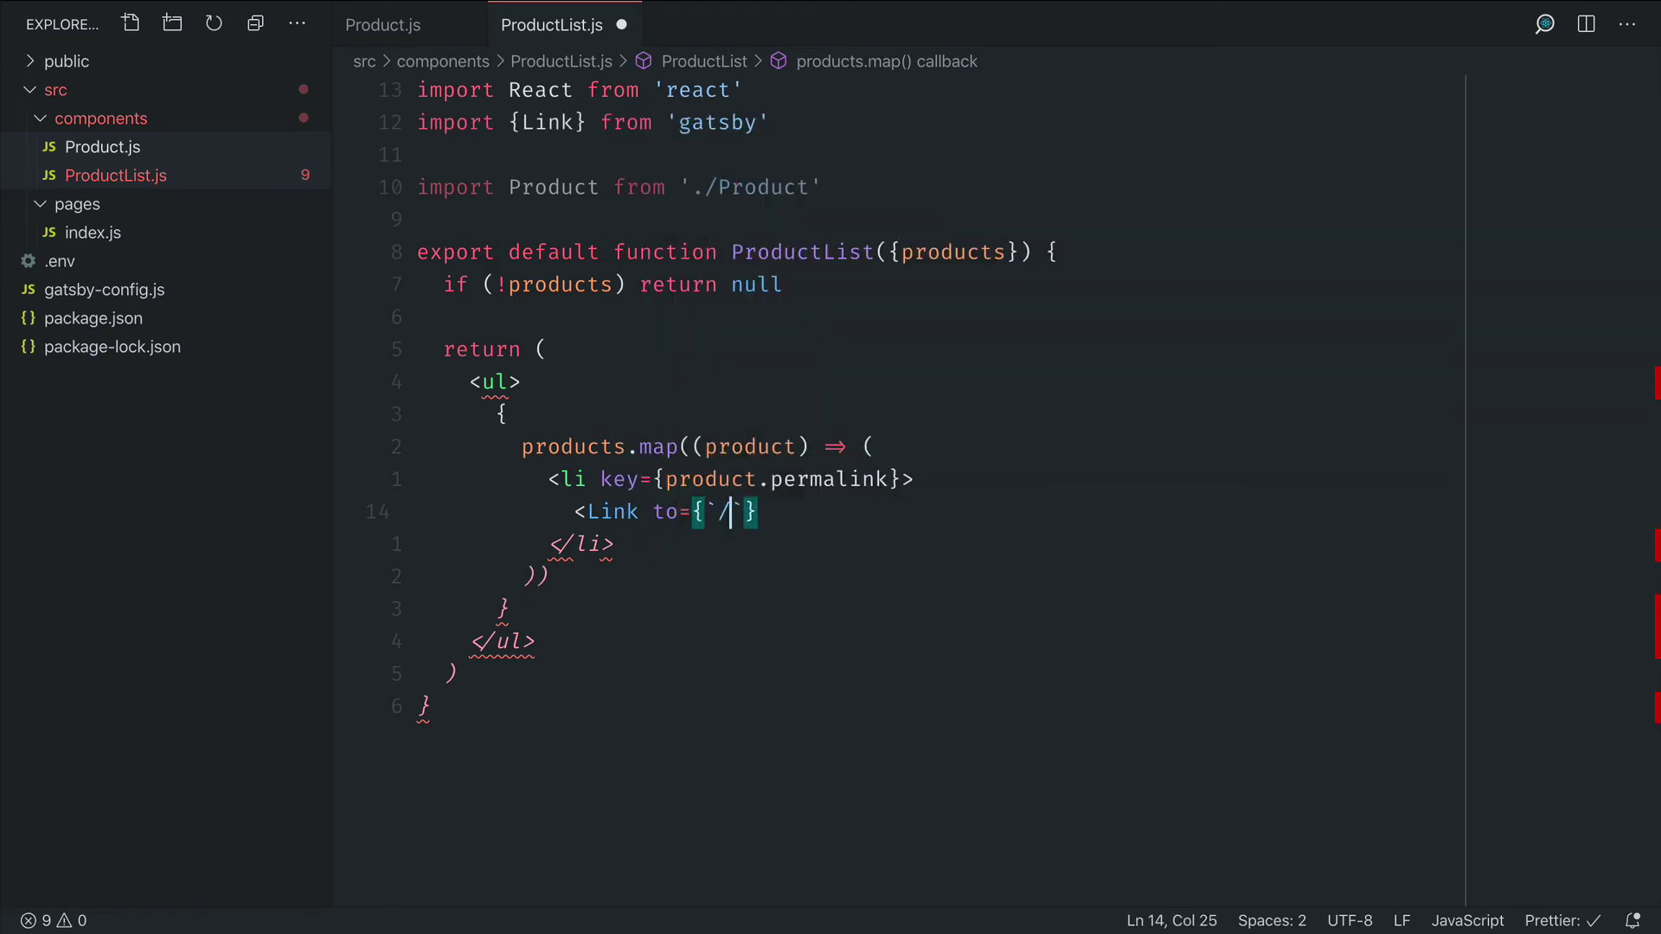
pyautogui.write('oducts/${')
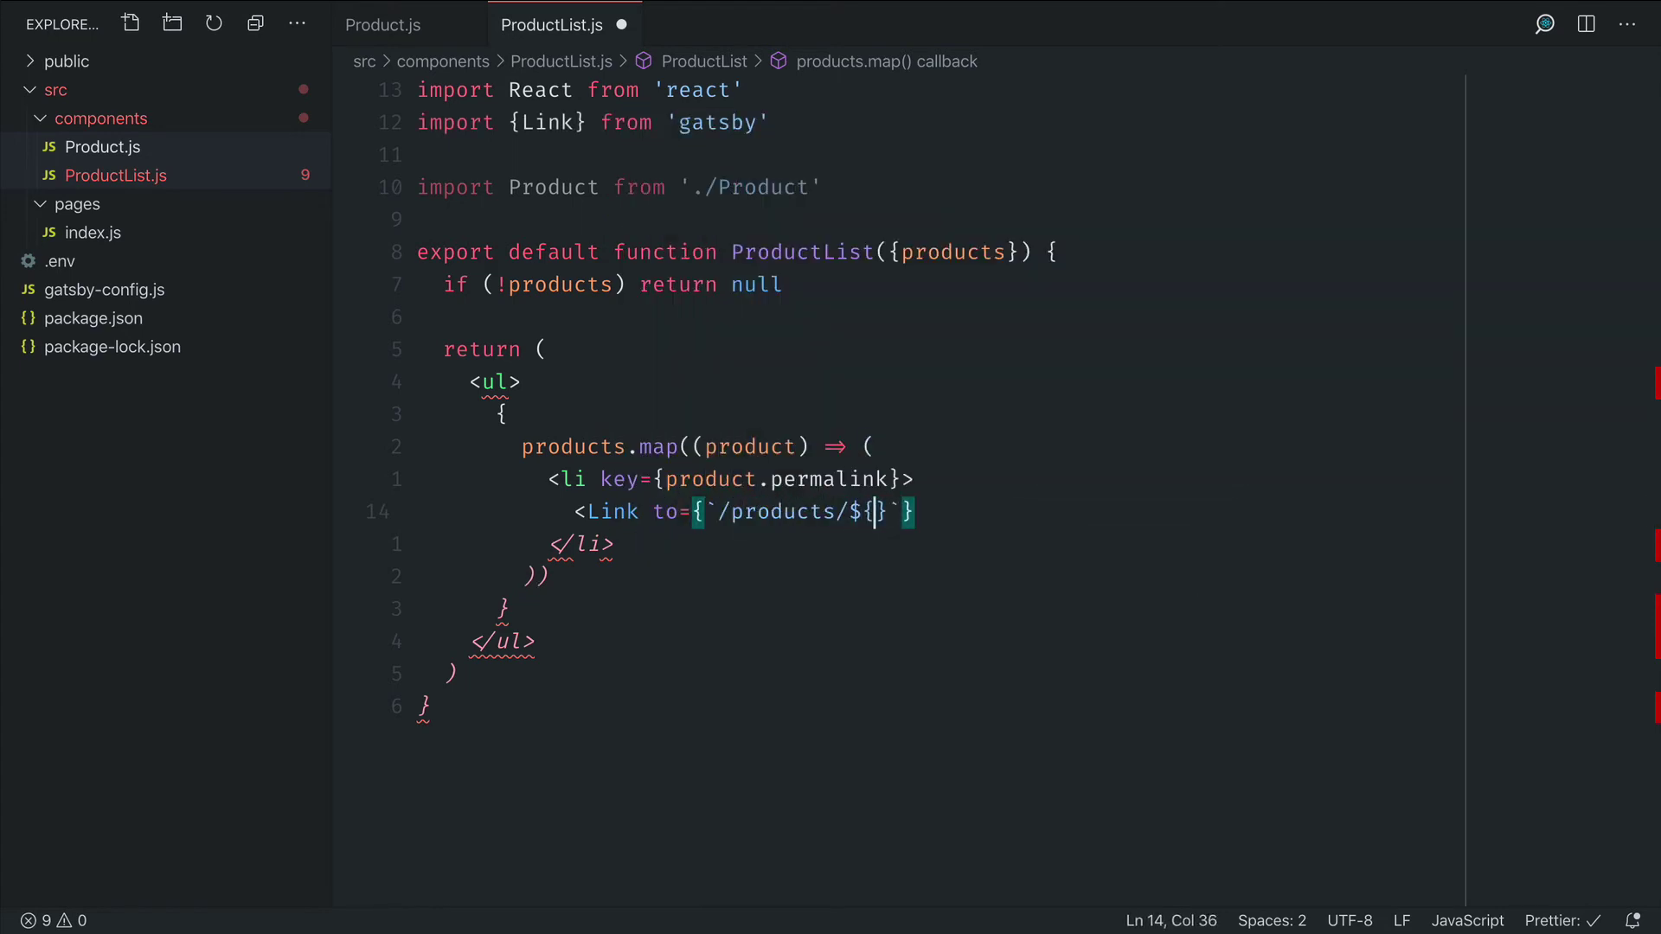
pyautogui.write('product.perm')
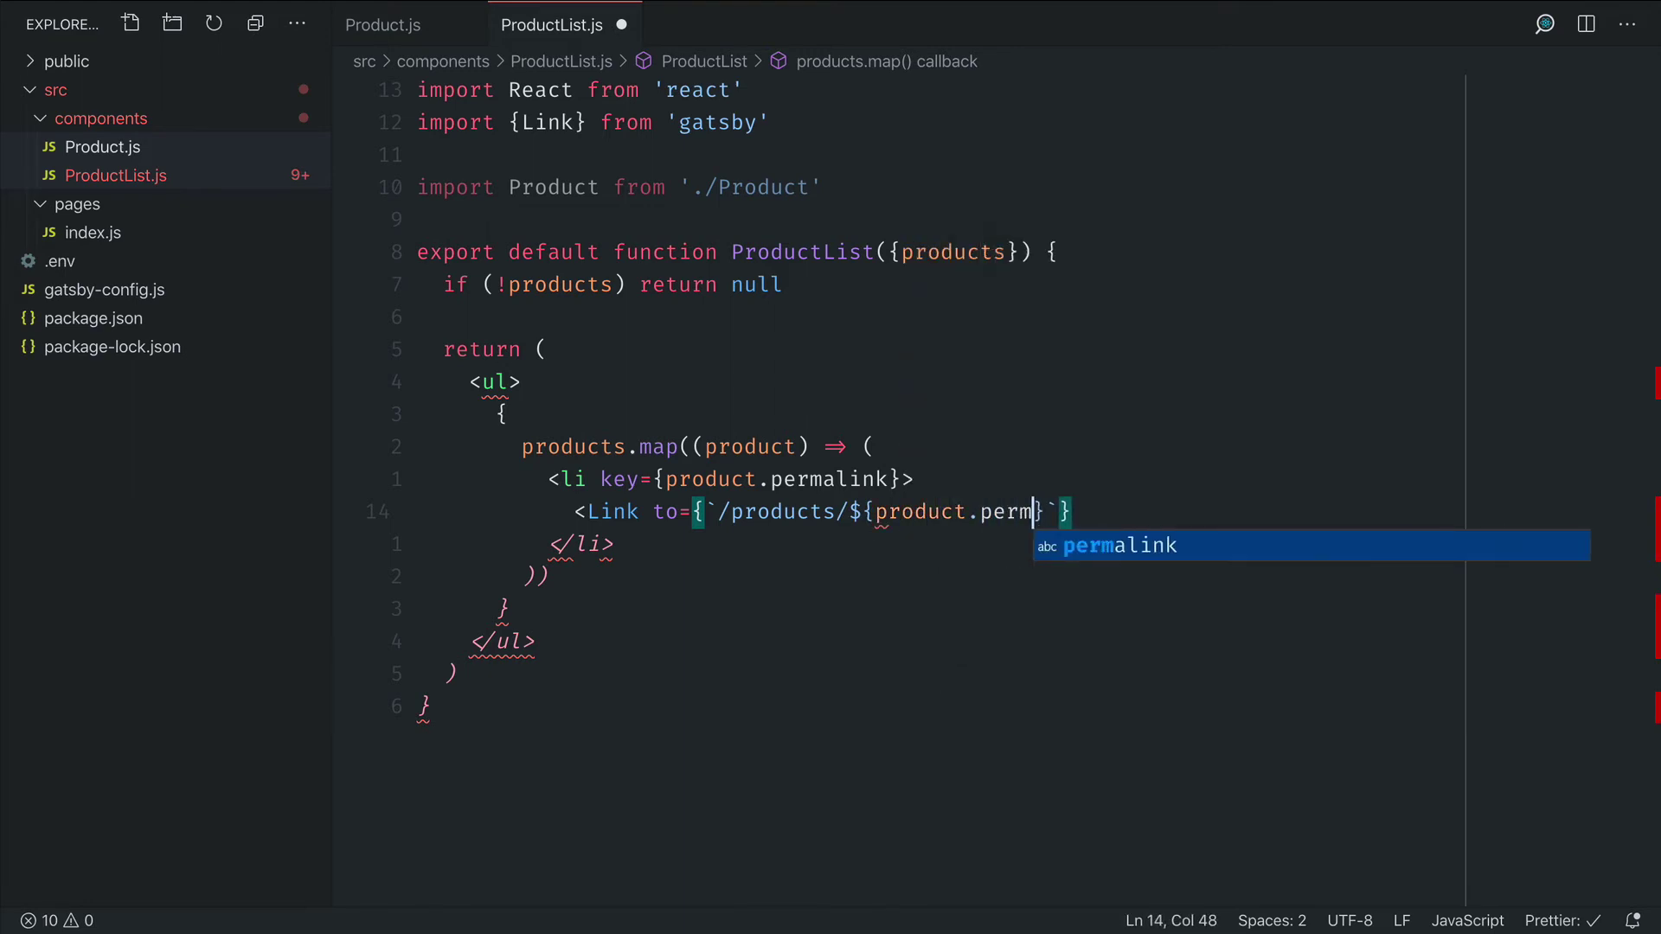
pyautogui.write('alink')
pyautogui.press('Return')
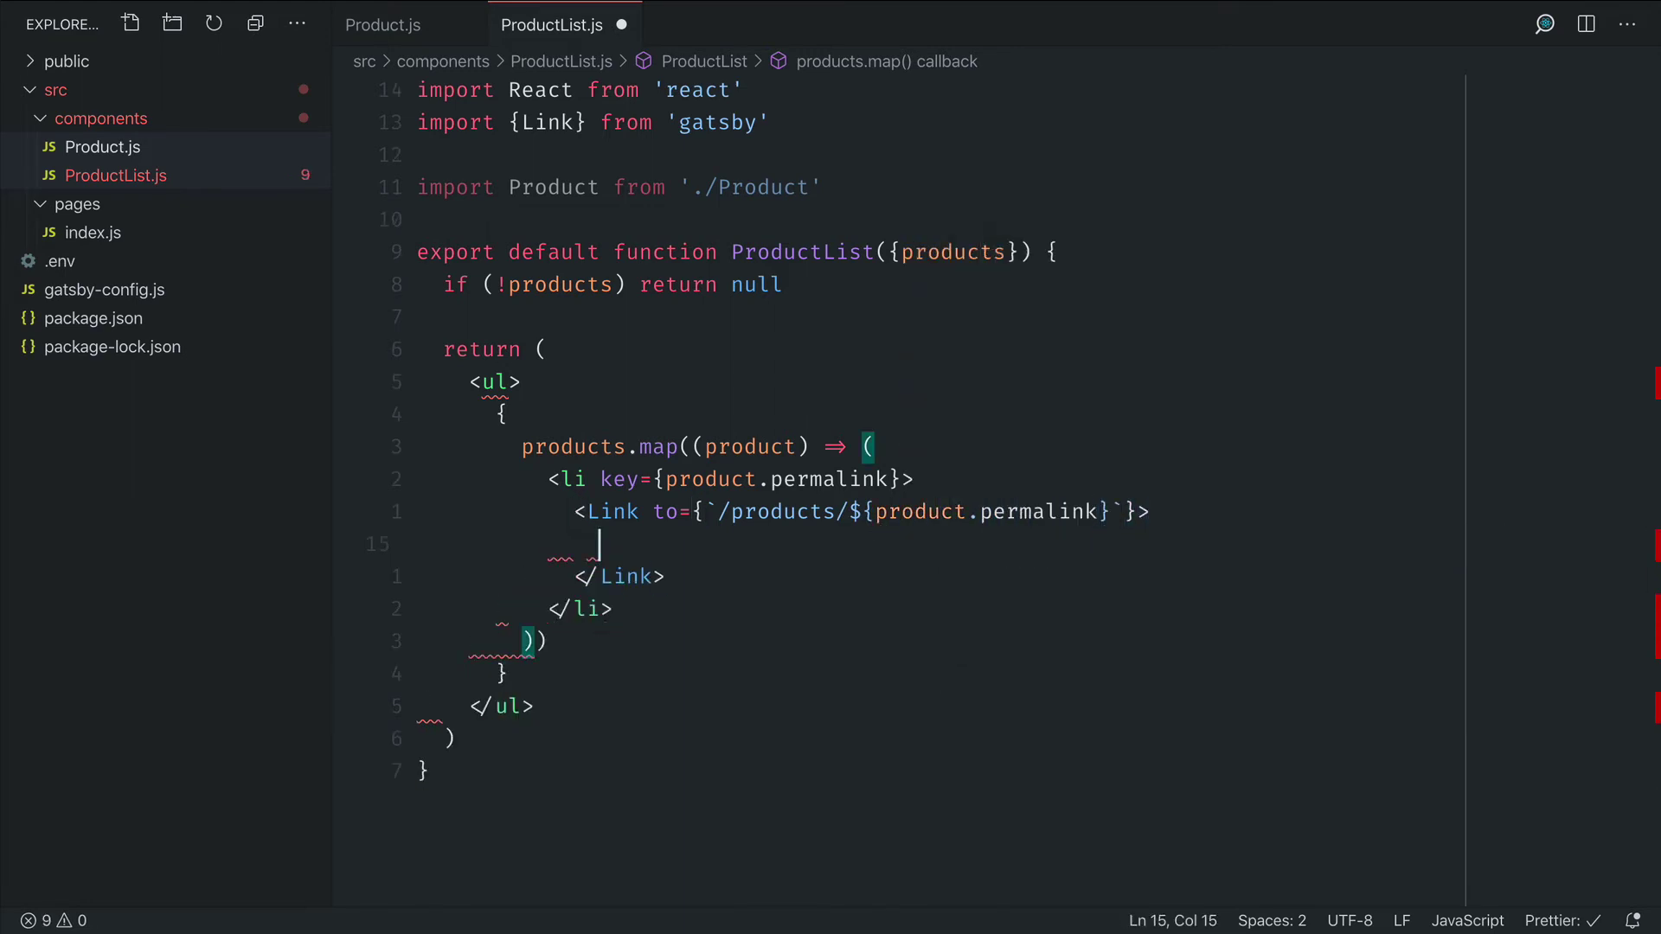
pyautogui.write('<P')
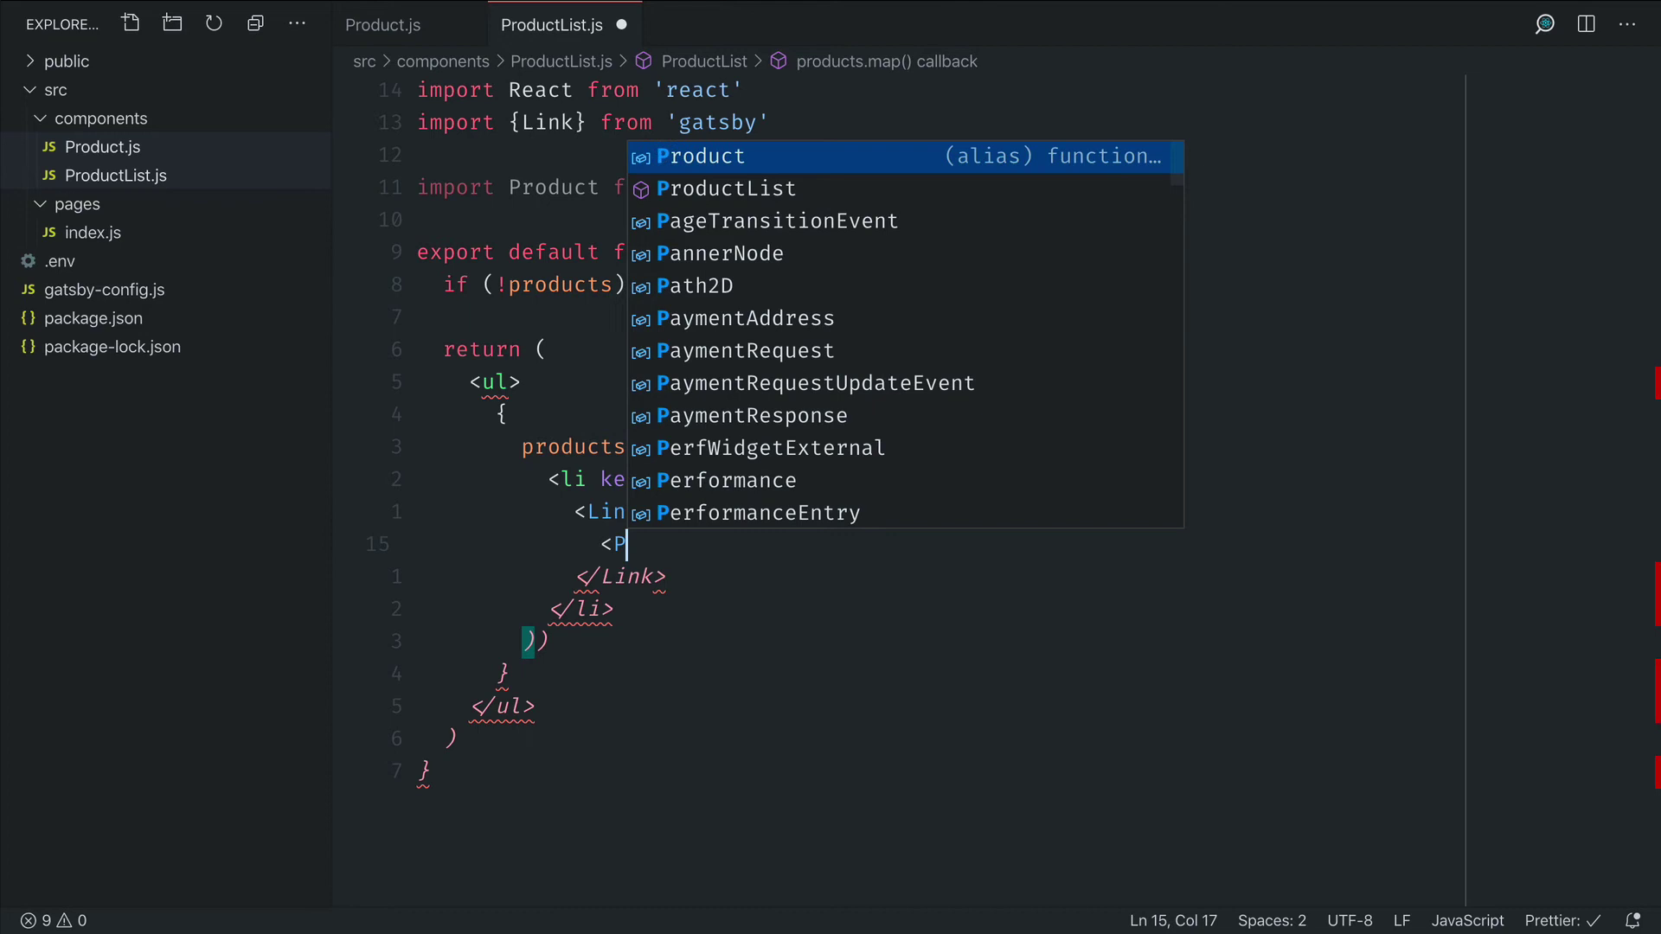
pyautogui.write('roduct {...p')
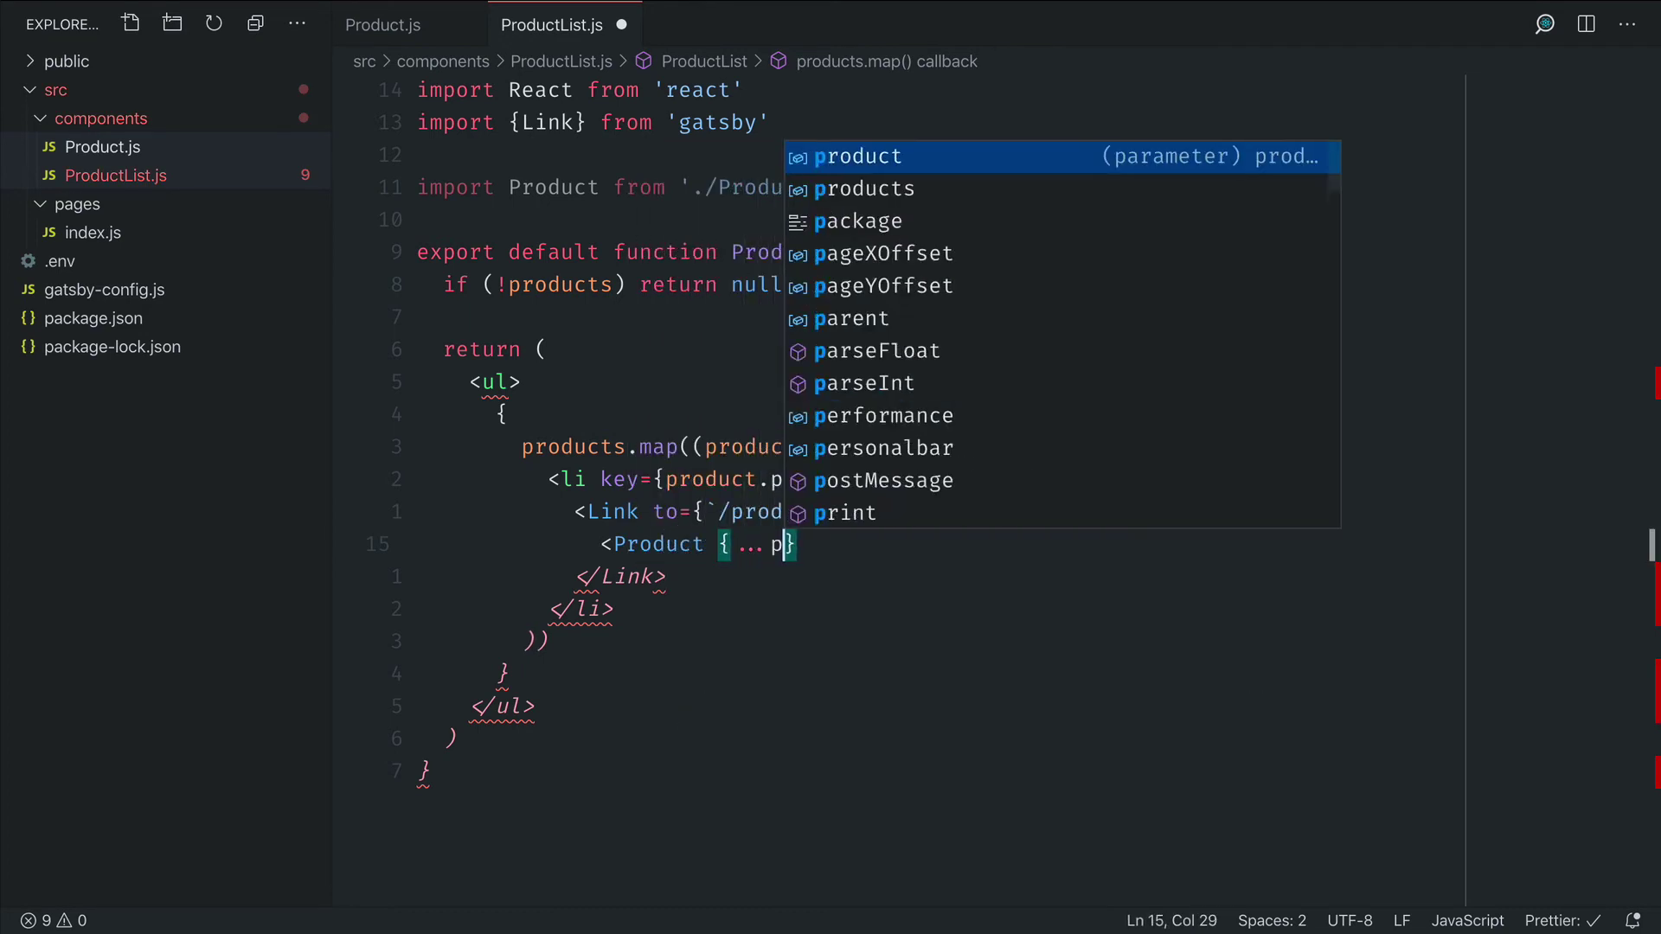
pyautogui.write('roduct} />')
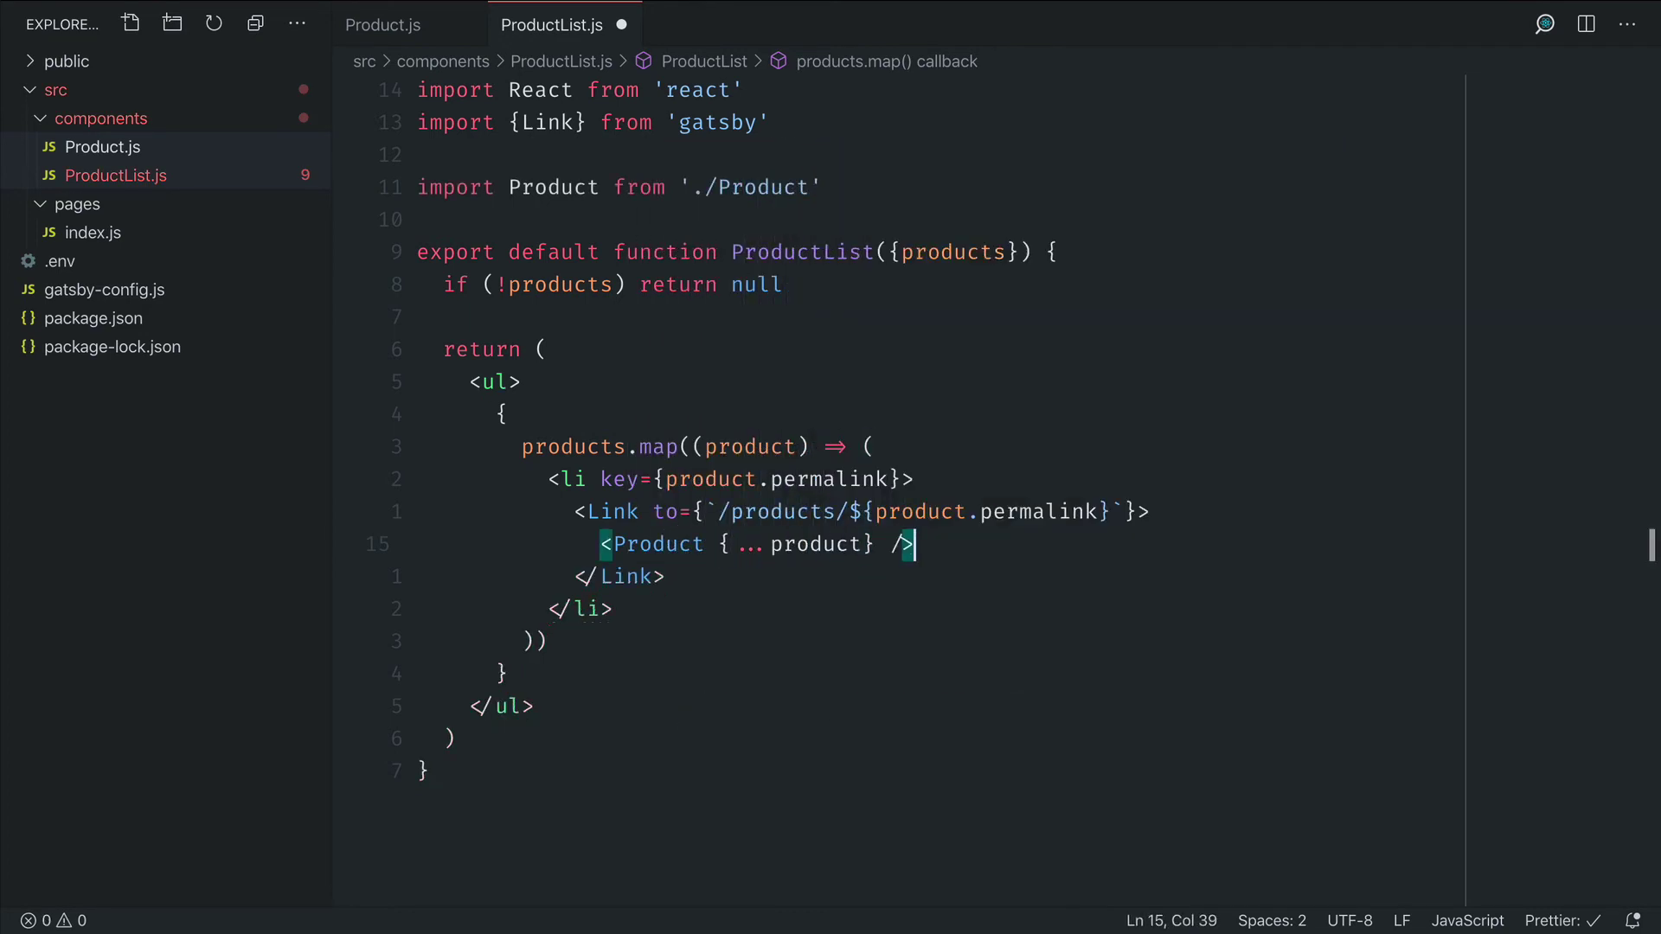
pyautogui.hotkey('ctrl', 's')
pyautogui.hotkey('ctrl', 'End')
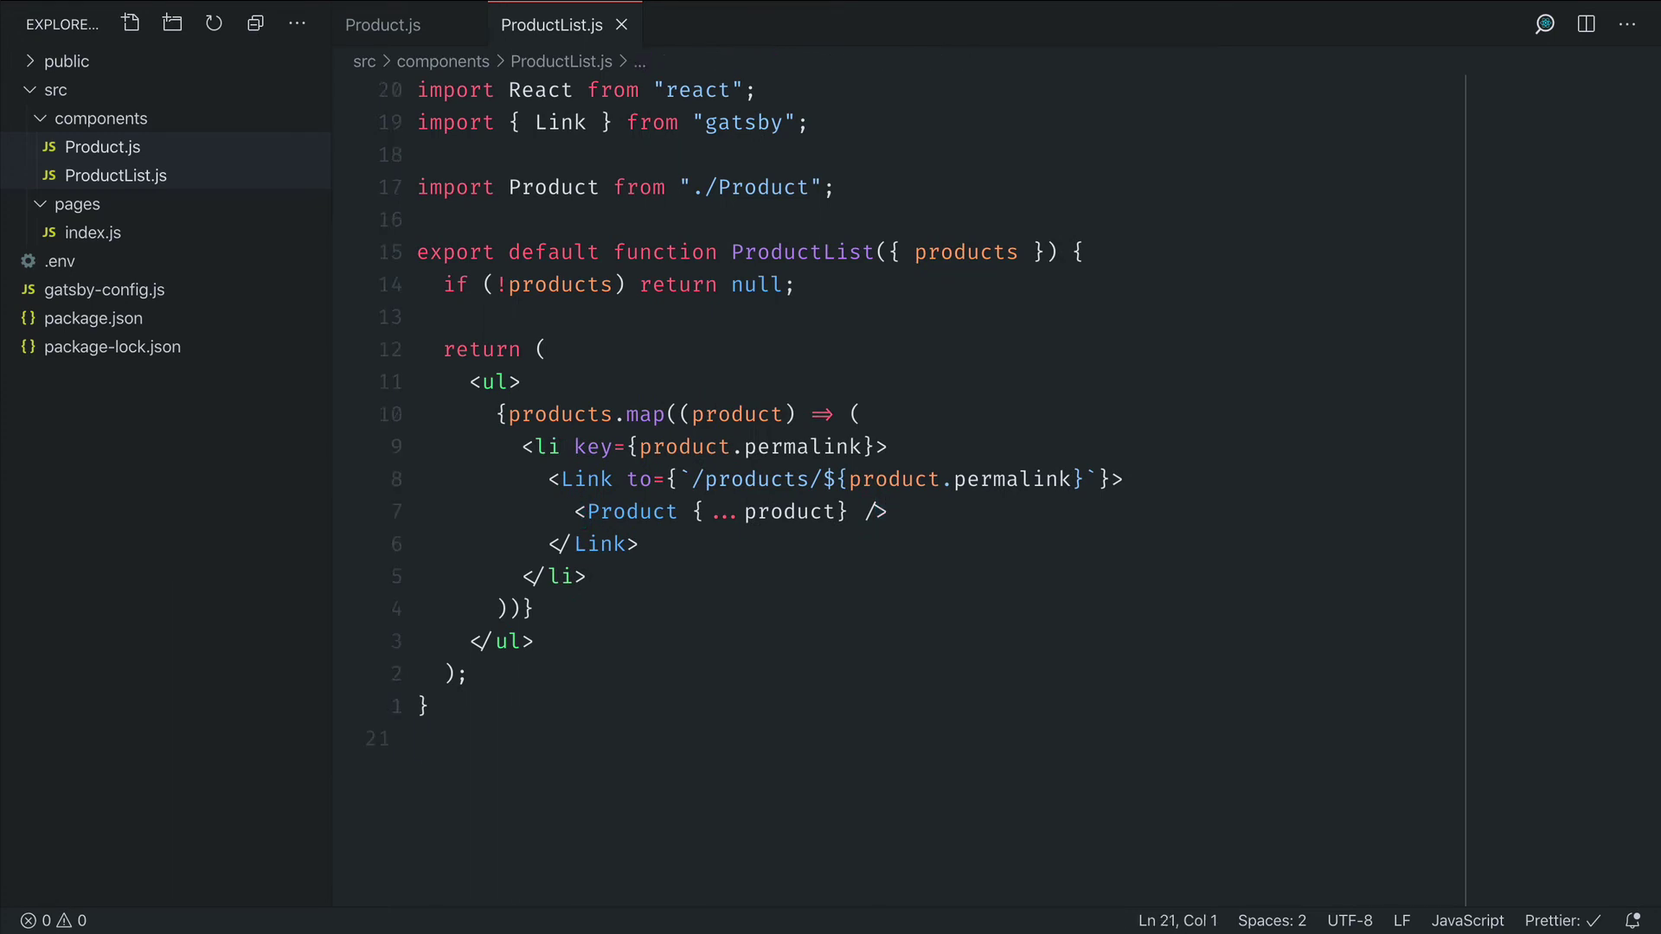
# In src/pages/index.js, import ProductList from '../components/ProductList'.
pyautogui.click(93, 233)
pyautogui.click(890, 122)
pyautogui.press('Return')
pyautogui.press('Return')
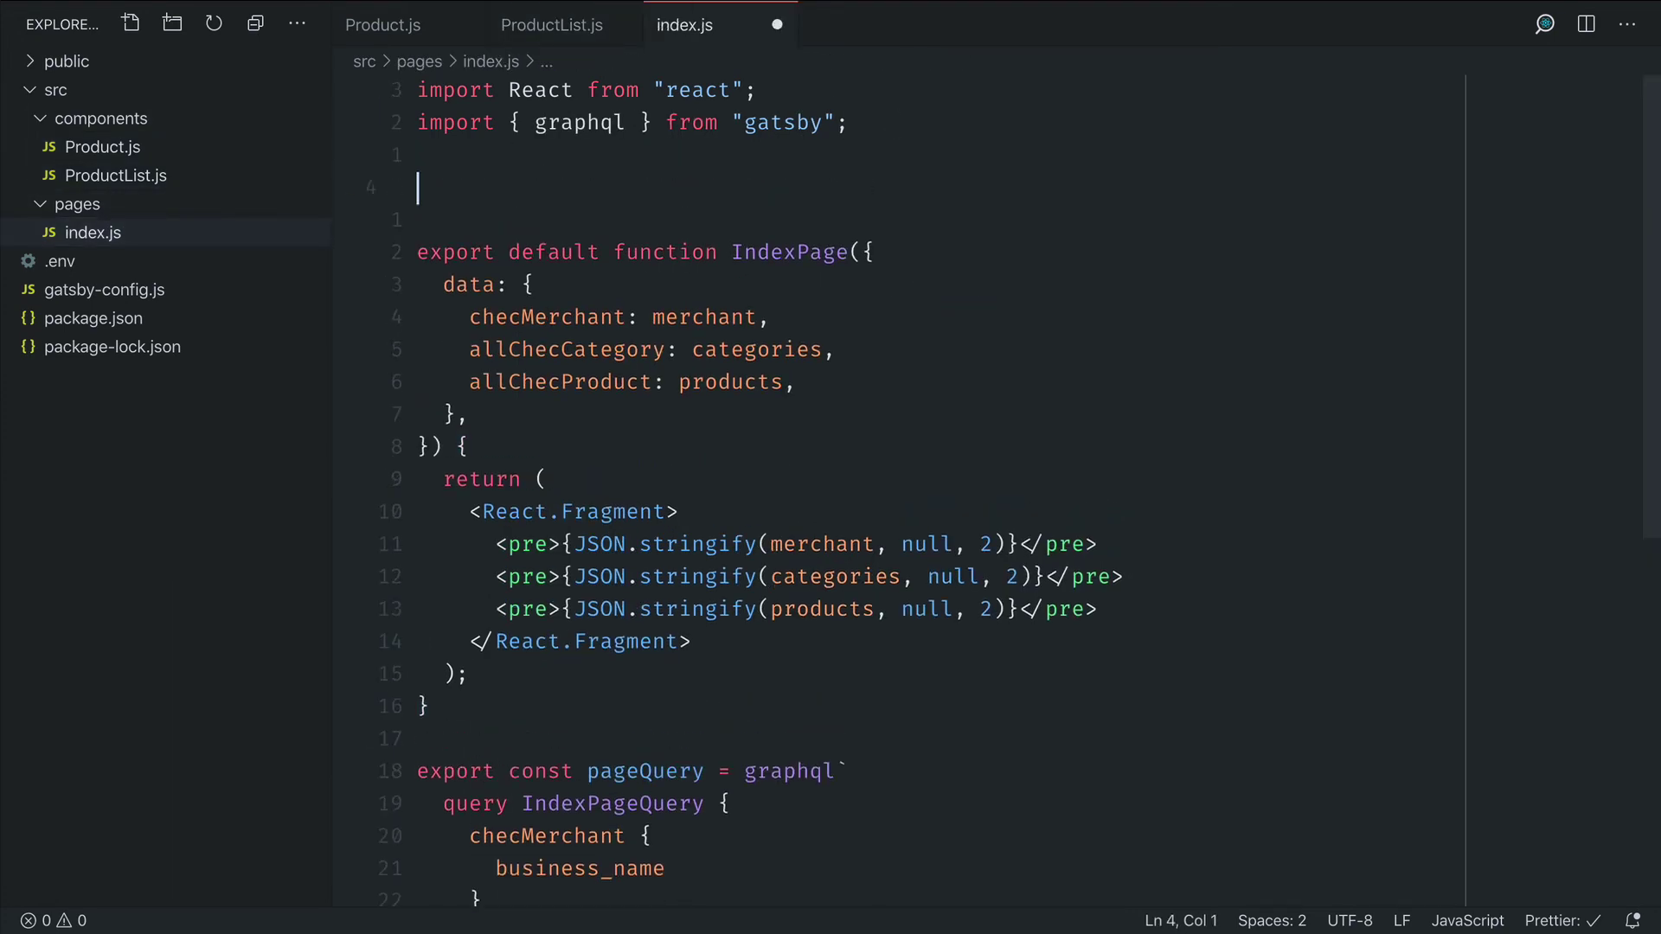
pyautogui.write("import ProductList from '")
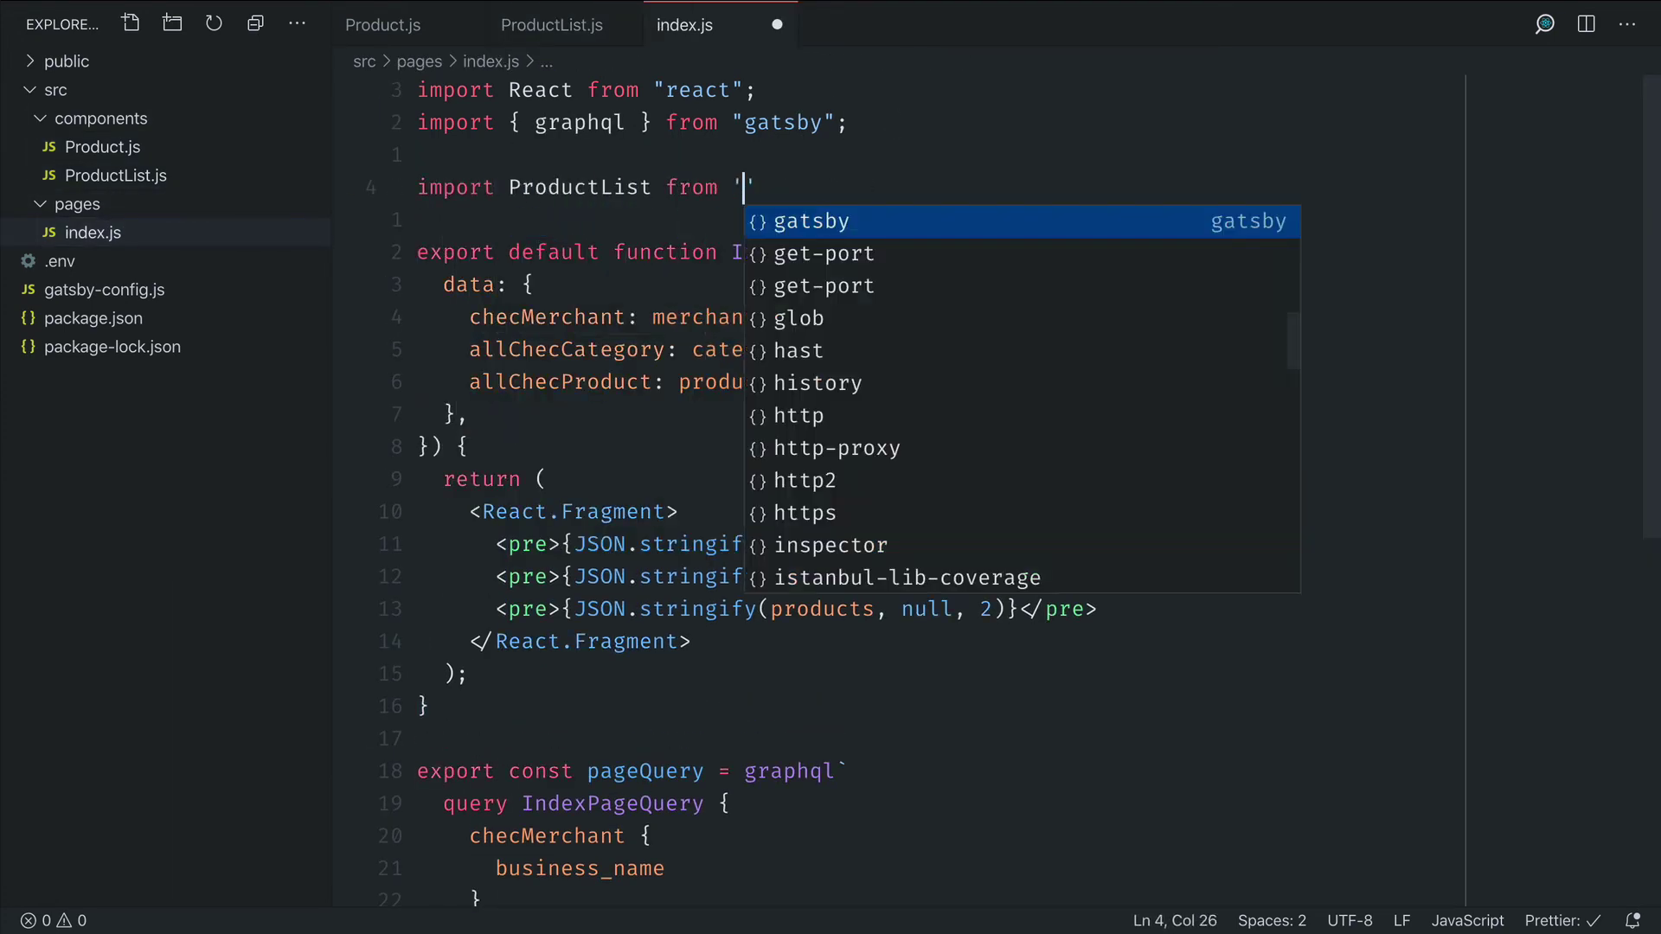
pyautogui.write('../')
pyautogui.press('Return')
pyautogui.write('/Pro')
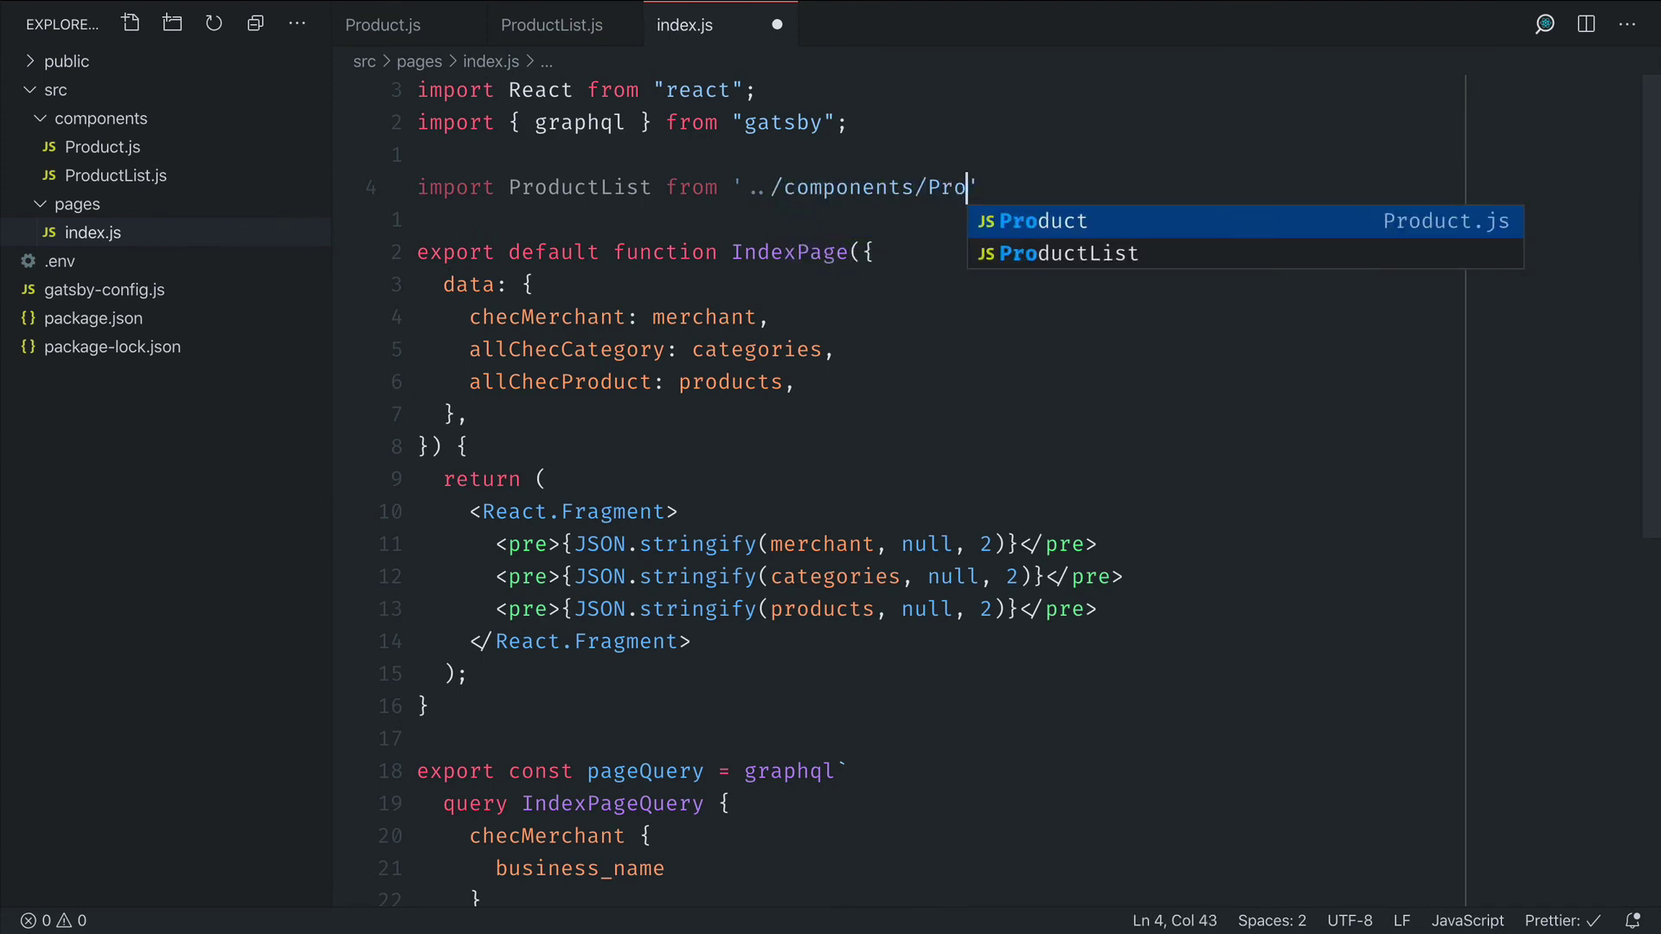
pyautogui.press('Return')
pyautogui.hotkey('ctrl', 'space')
pyautogui.press('Return')
pyautogui.hotkey('ctrl', 'shift', 'Left')
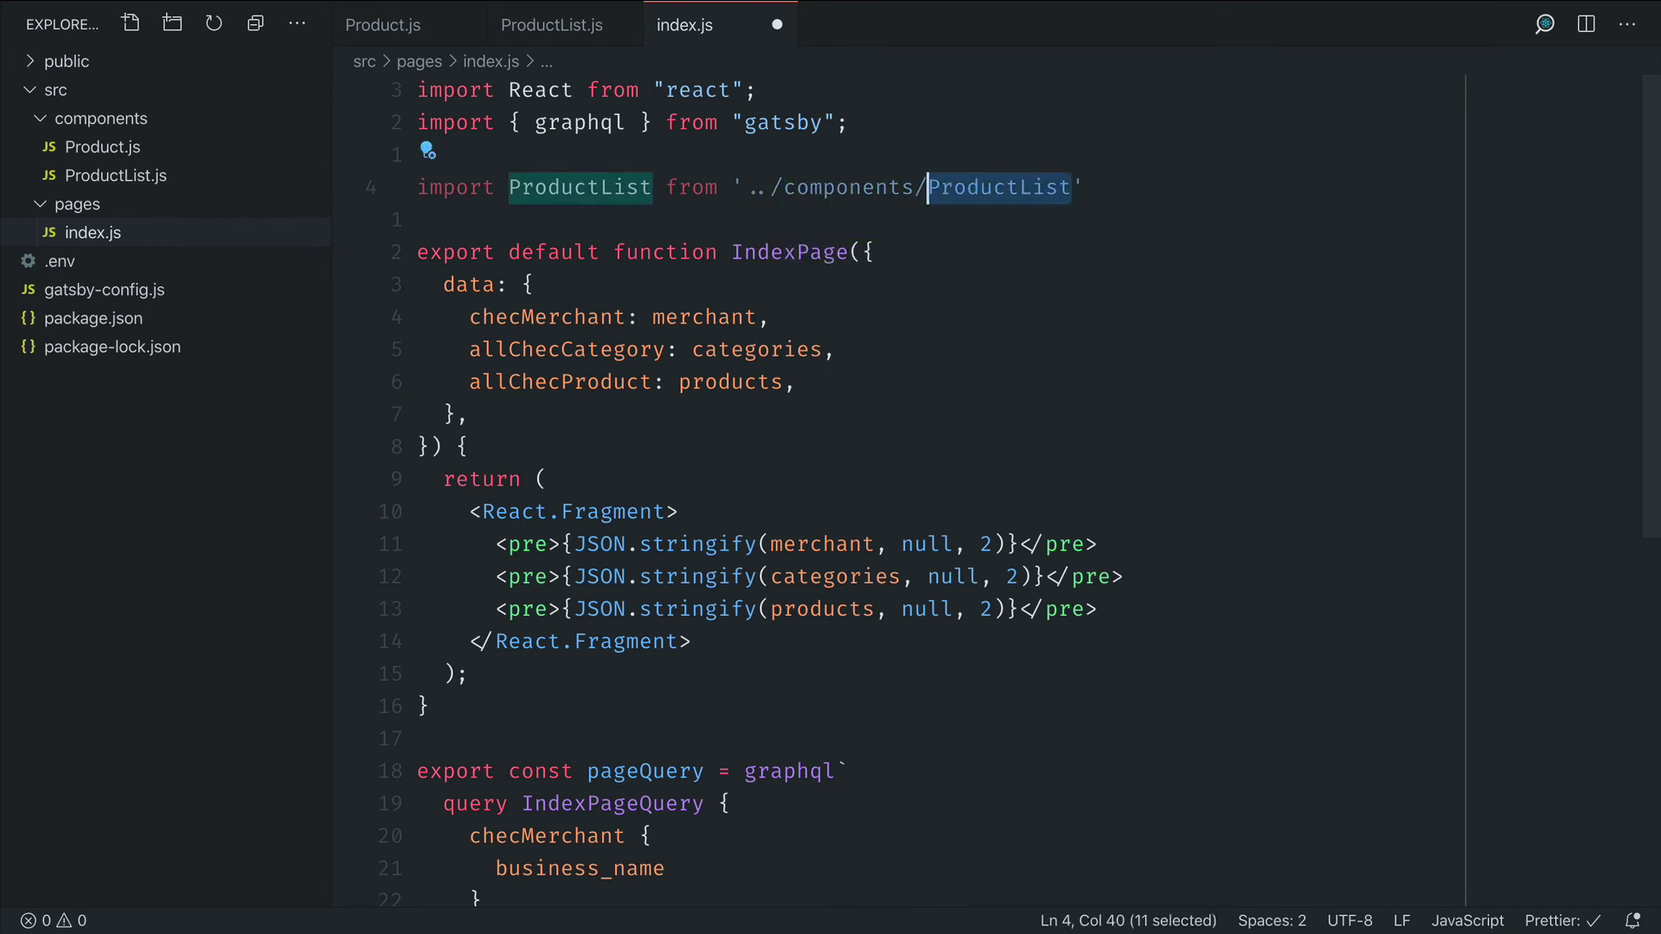
pyautogui.scroll(-1, 909, 493)
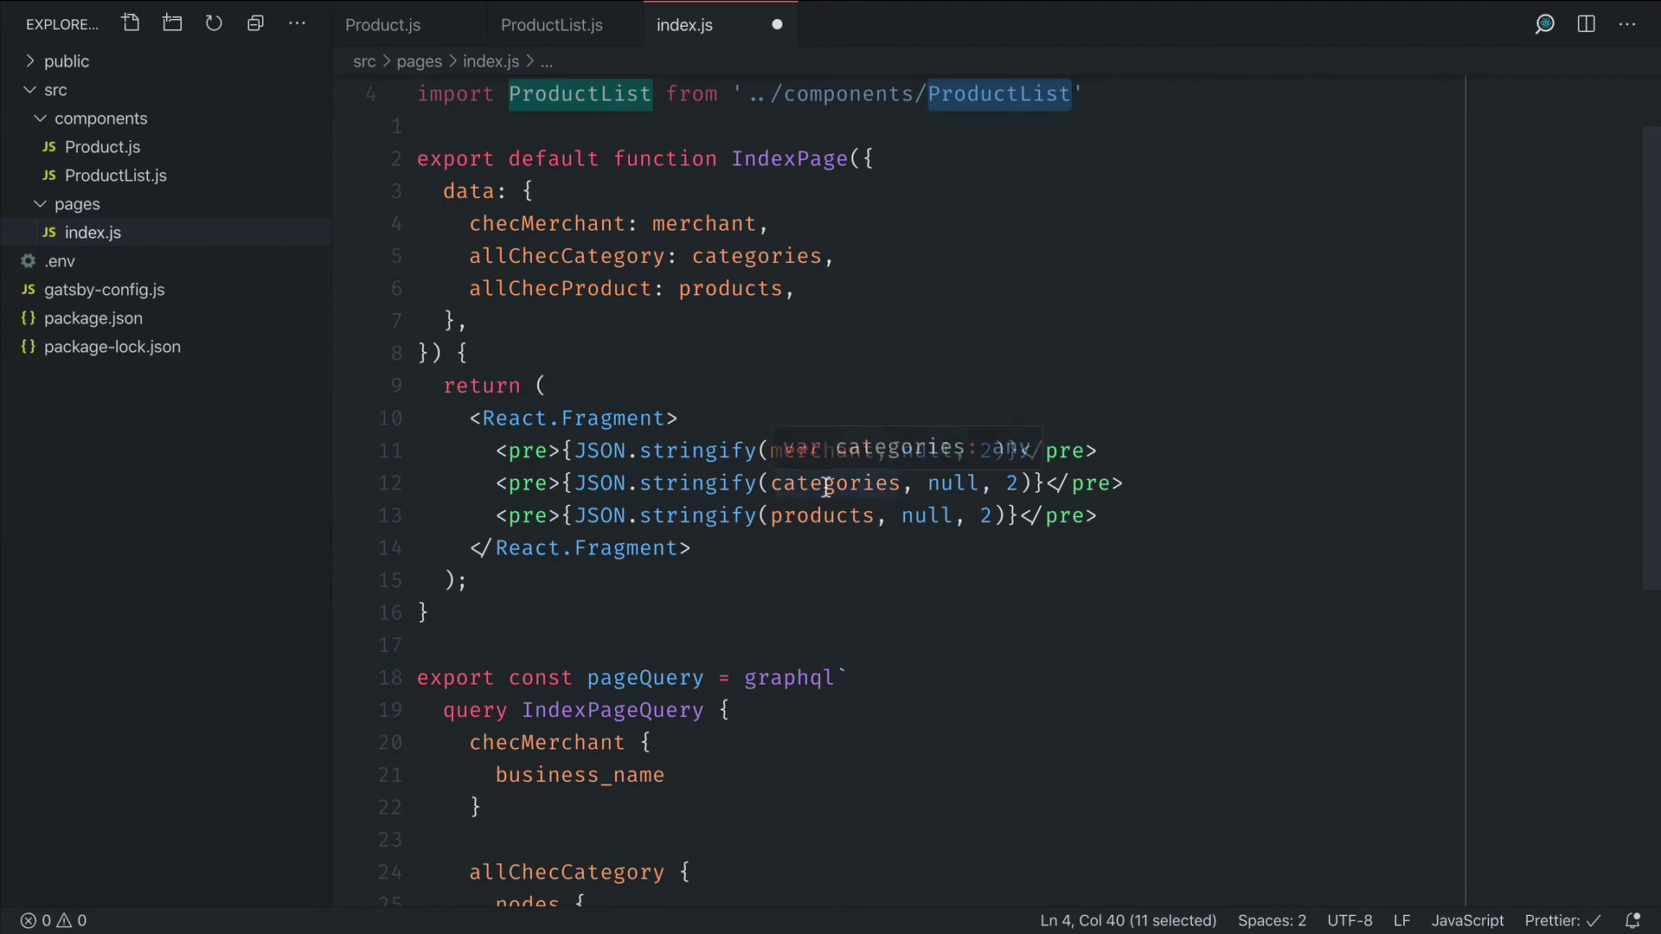
pyautogui.click(823, 515)
# Delete the <pre>{JSON.stringify(products…)}</pre> dump line from index.js.
pyautogui.press('Home')
pyautogui.hotkey('shift', 'End')
pyautogui.press('BackSpace')
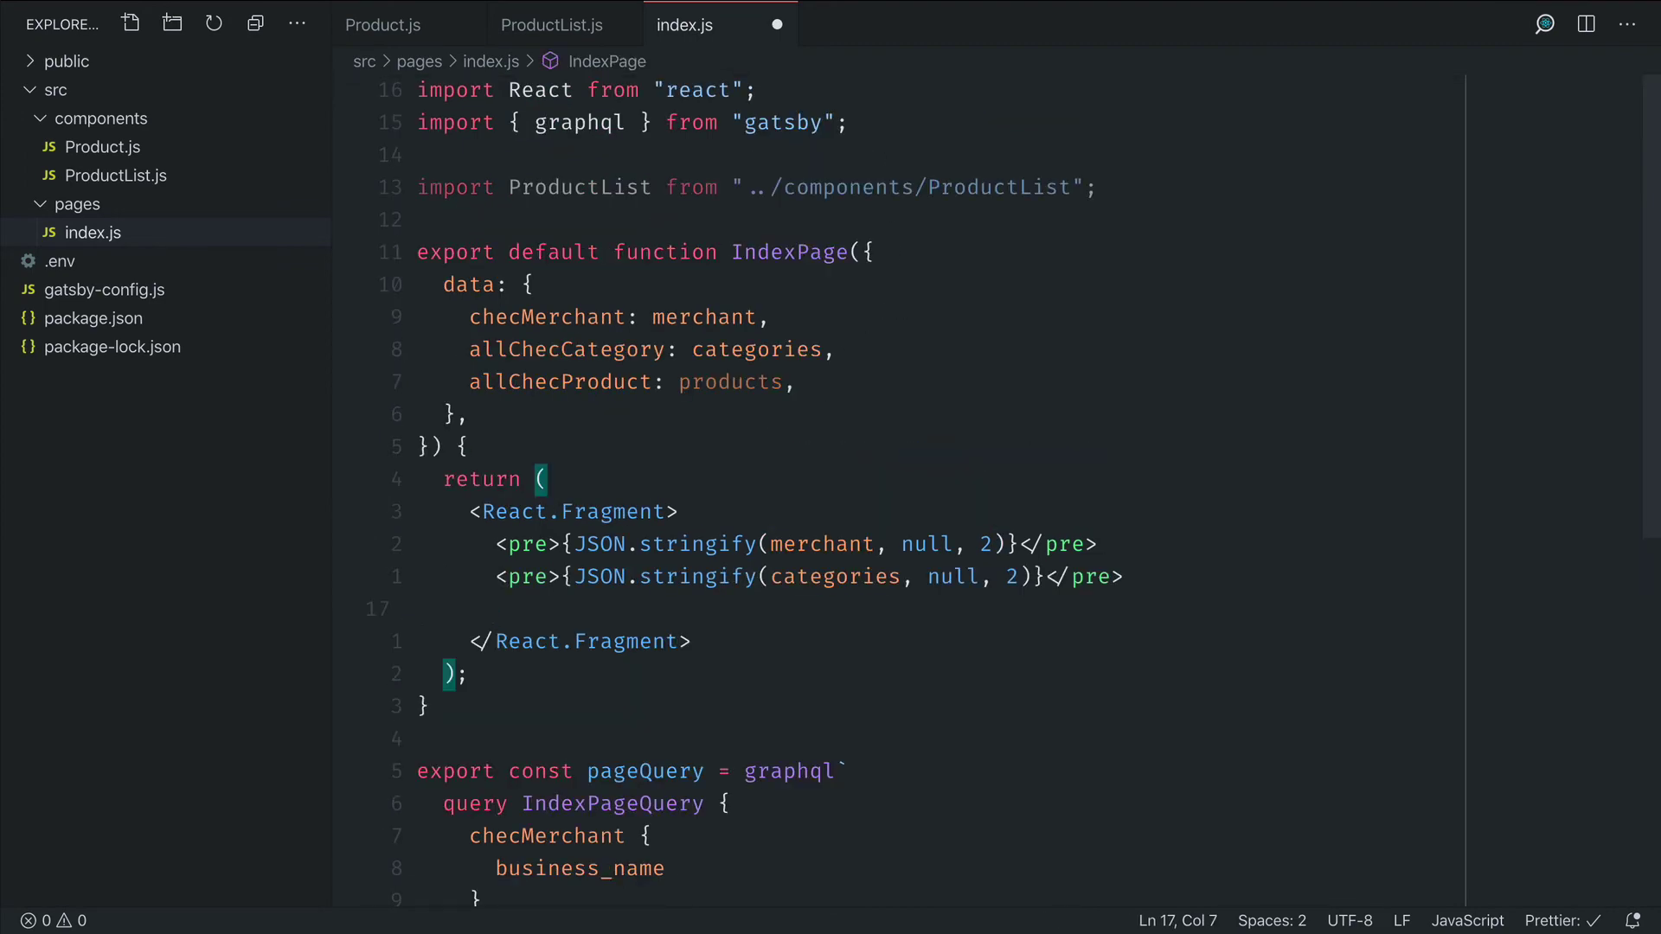
pyautogui.write('Product')
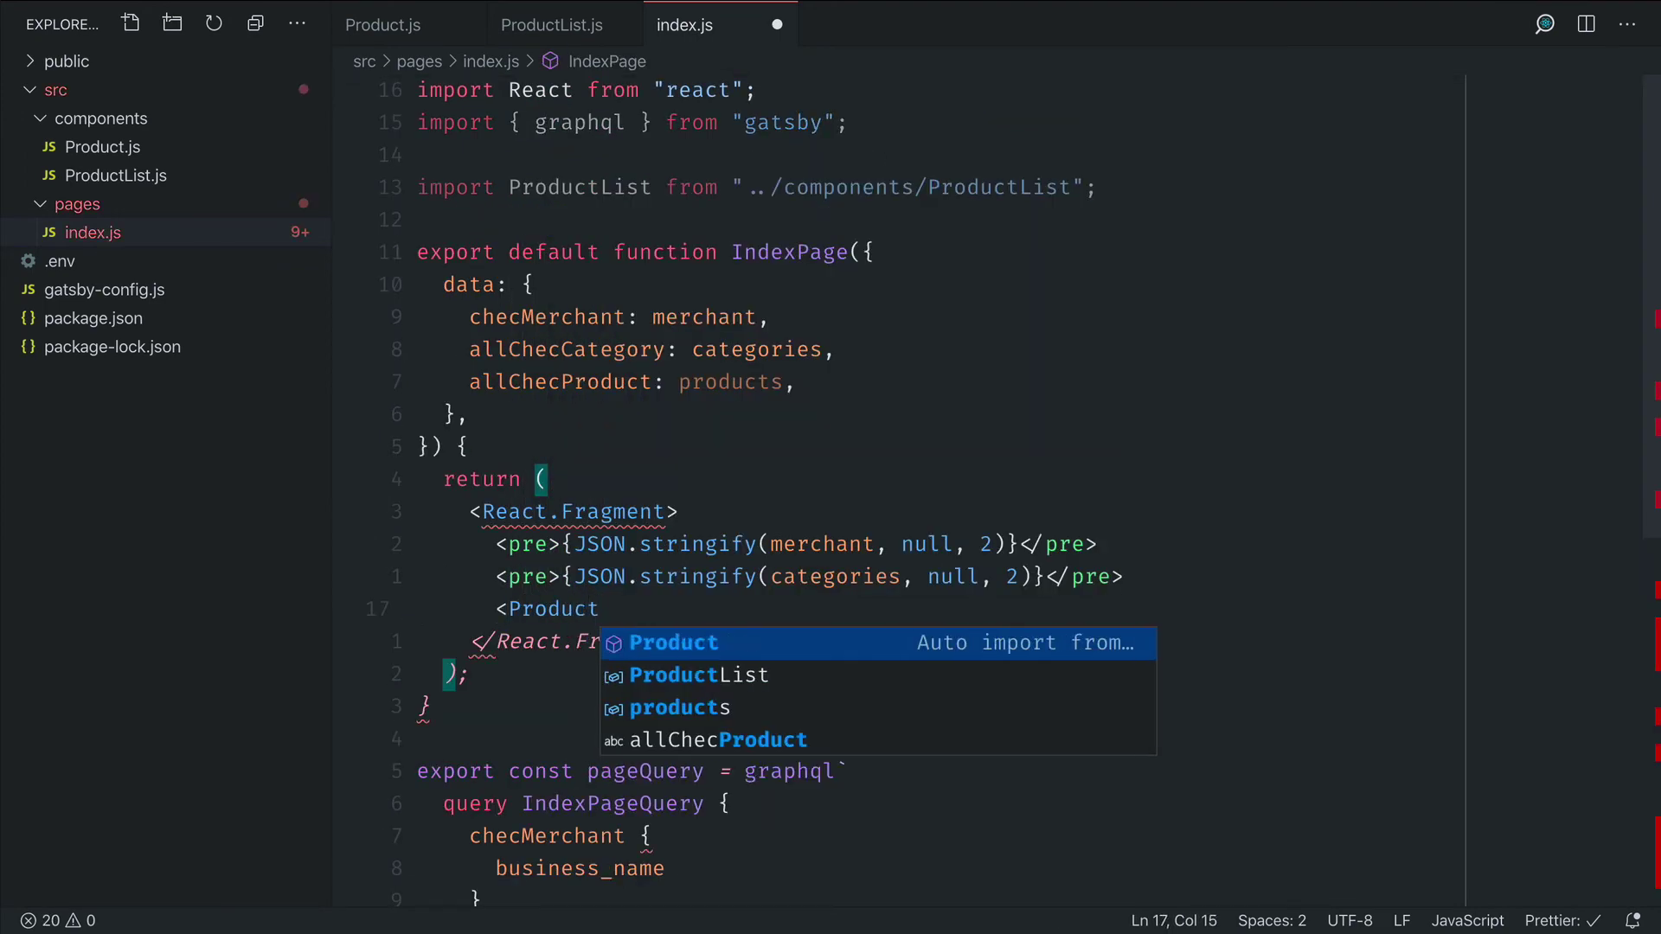
pyautogui.write('Li')
# Render <ProductList products={products.nodes} />, save index.js, and switch to the browser preview.
pyautogui.press('Return')
pyautogui.write('prod')
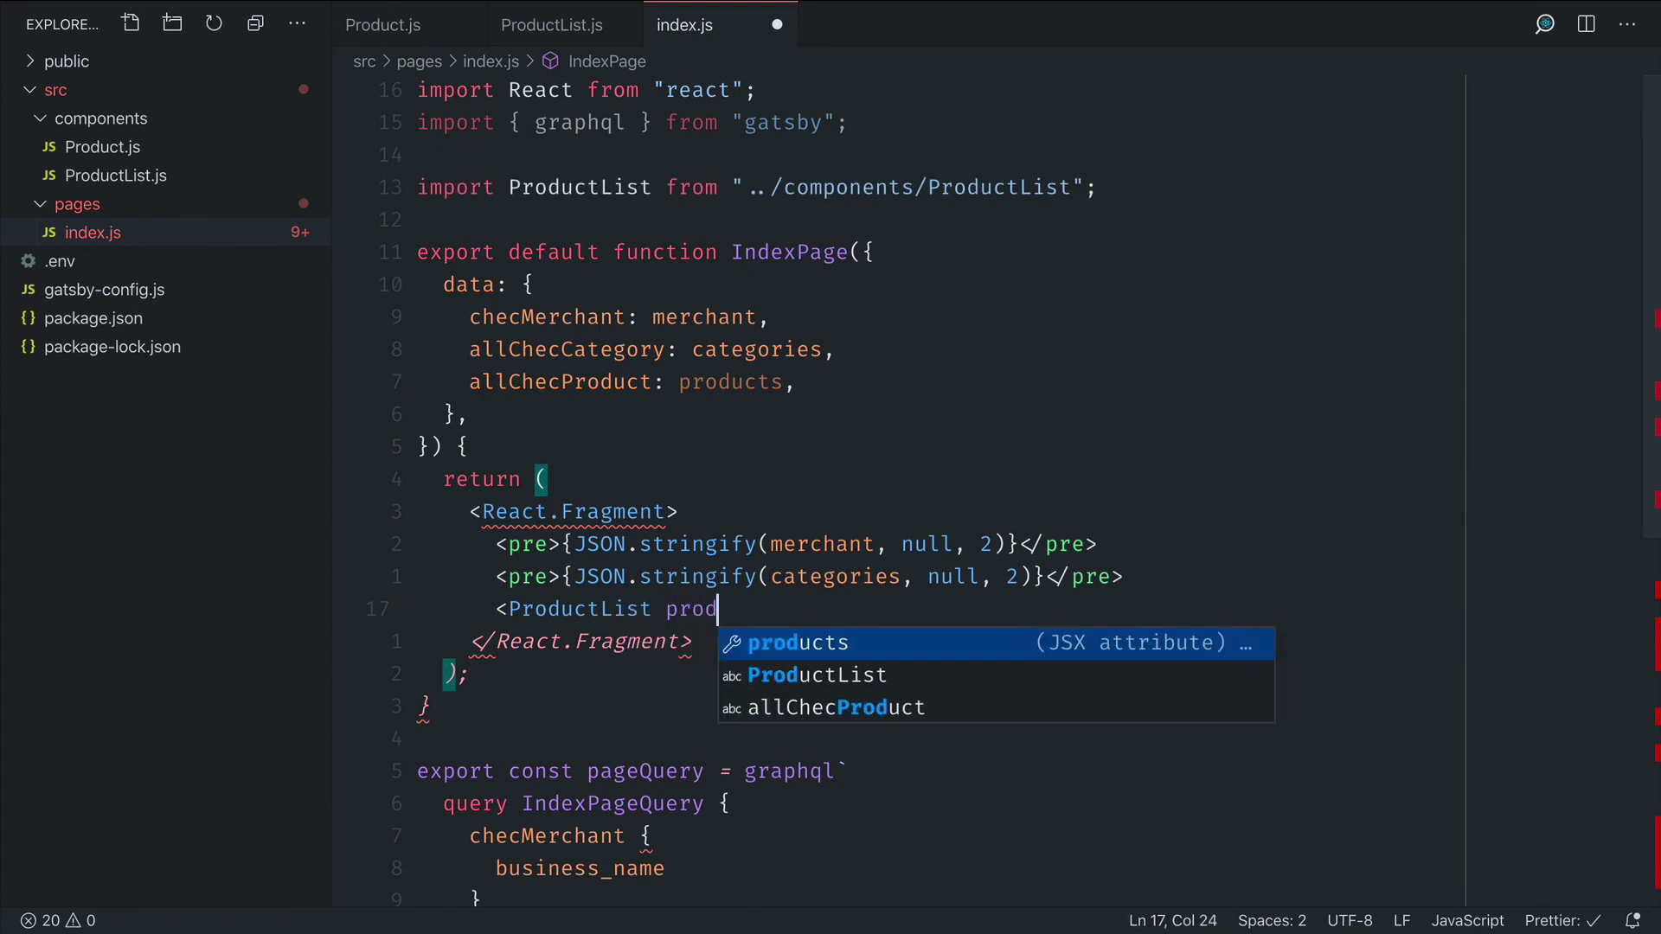
pyautogui.press('Return')
pyautogui.write('produc')
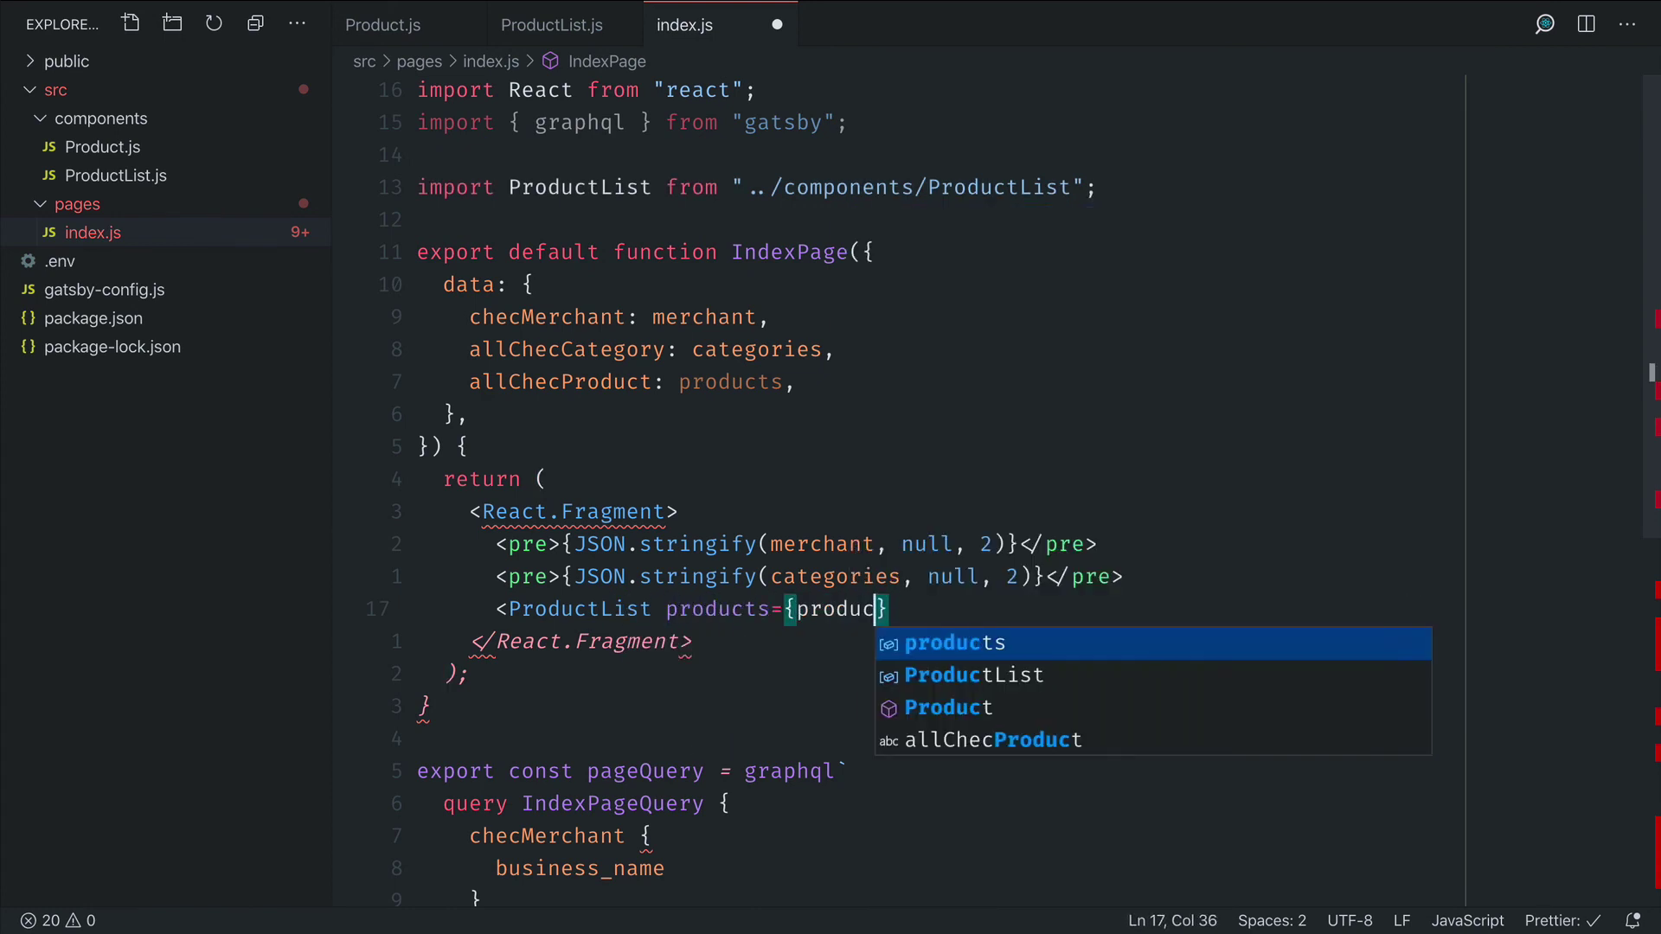
pyautogui.write('ts.')
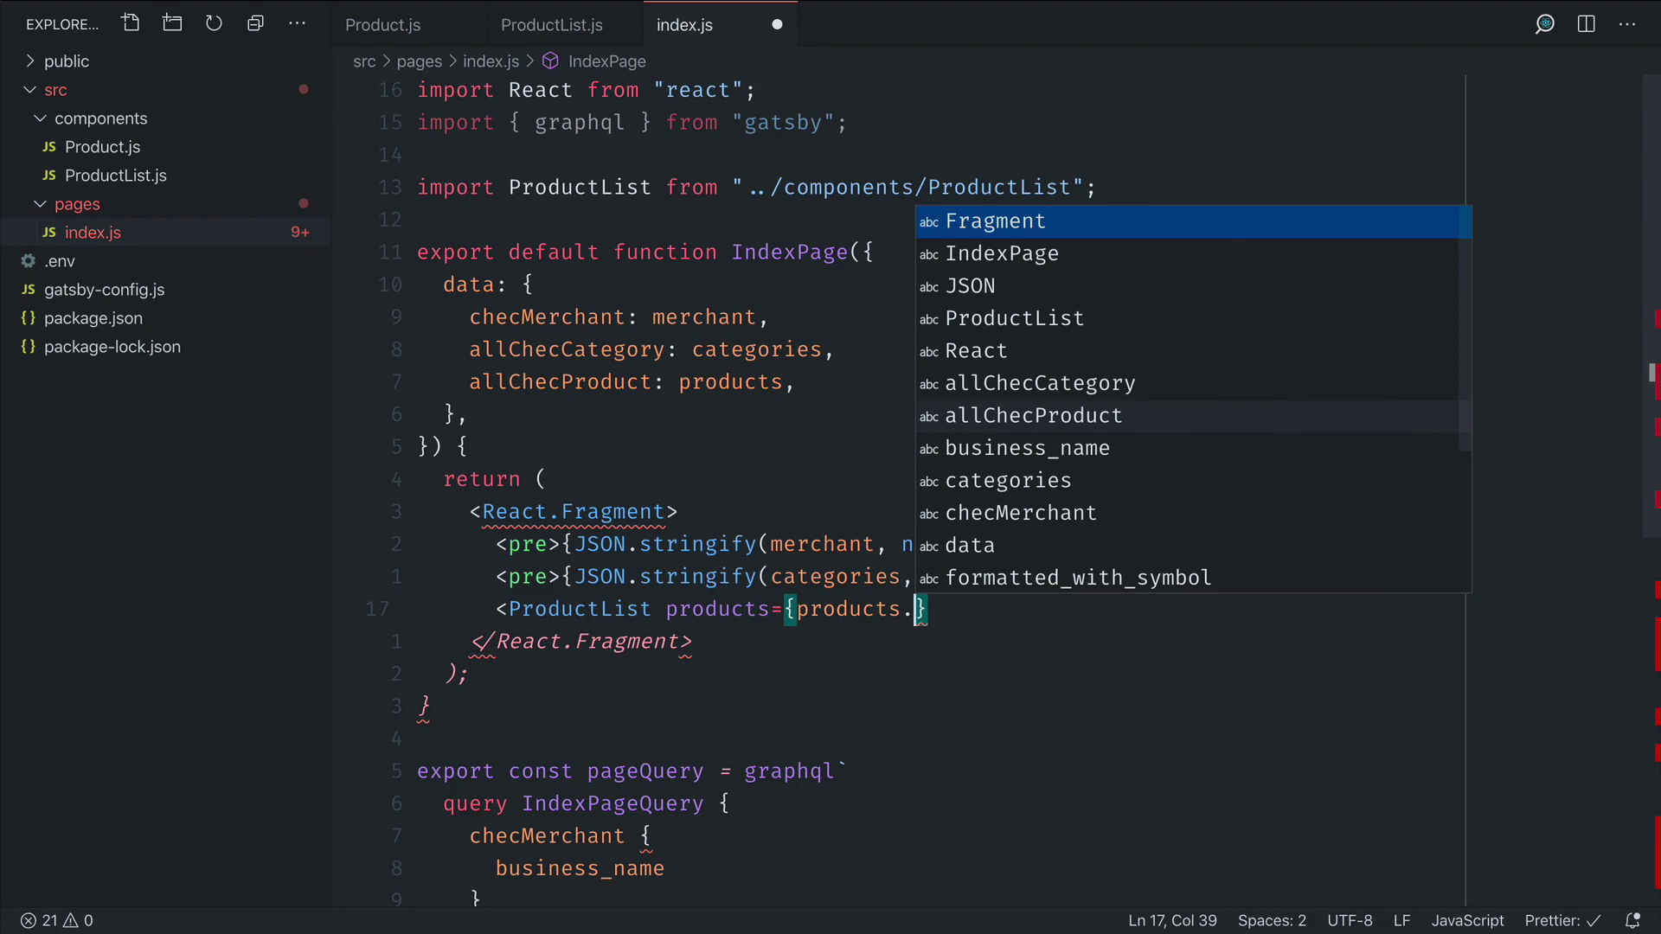
pyautogui.write('nodes}')
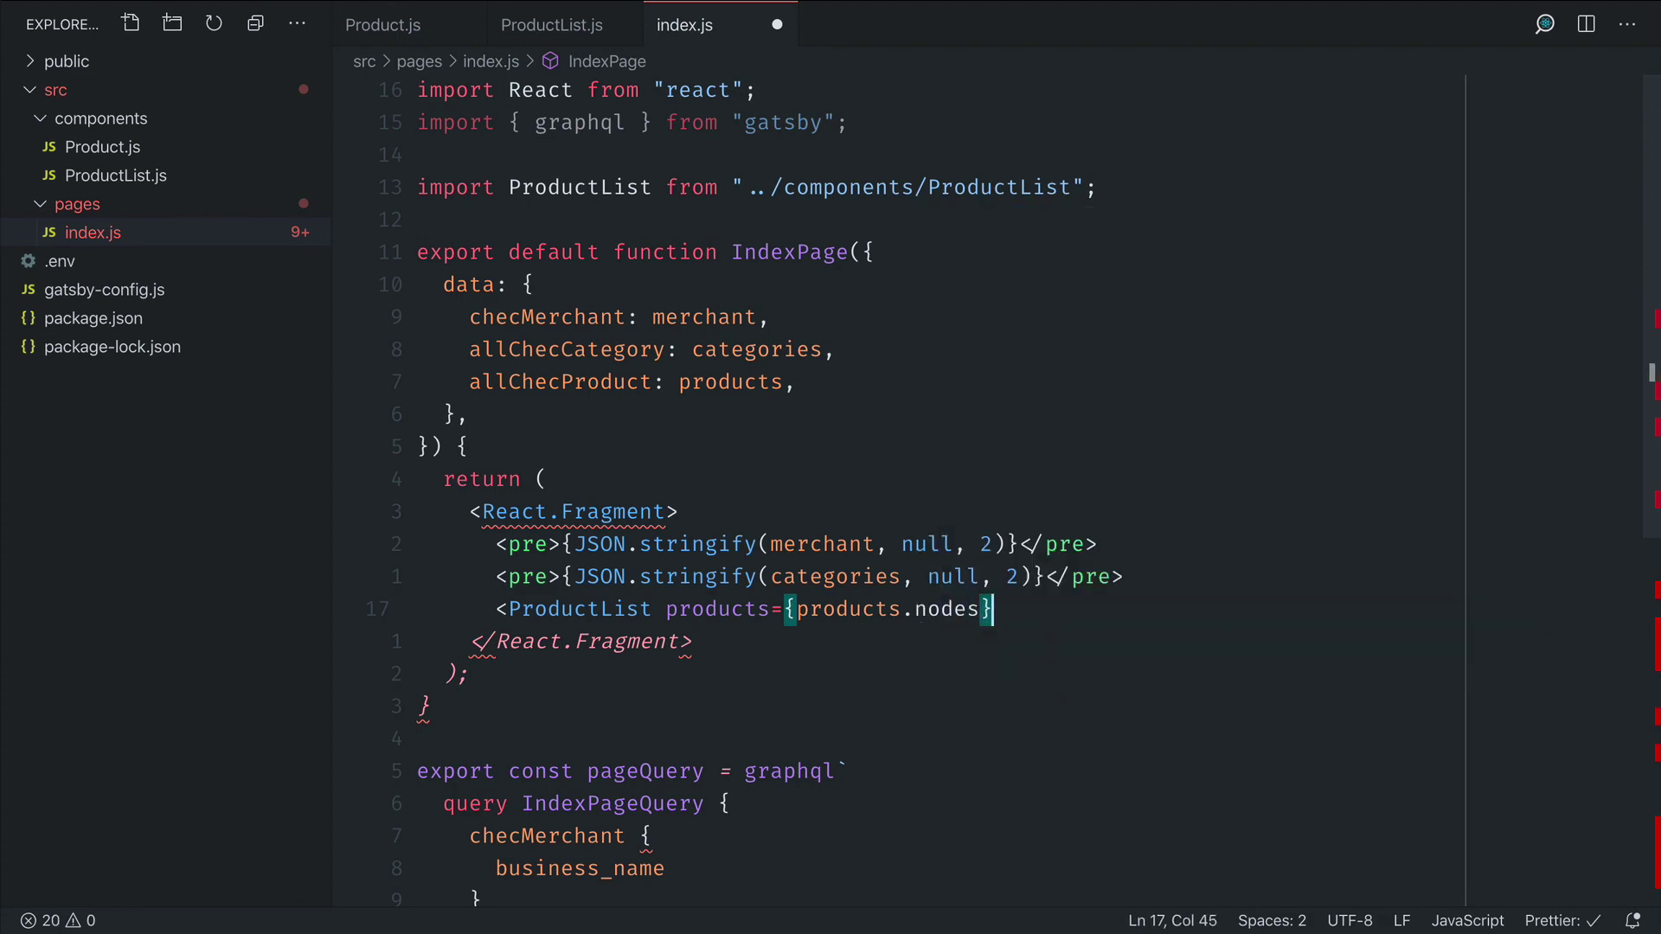
pyautogui.write(' />')
pyautogui.hotkey('ctrl', 's')
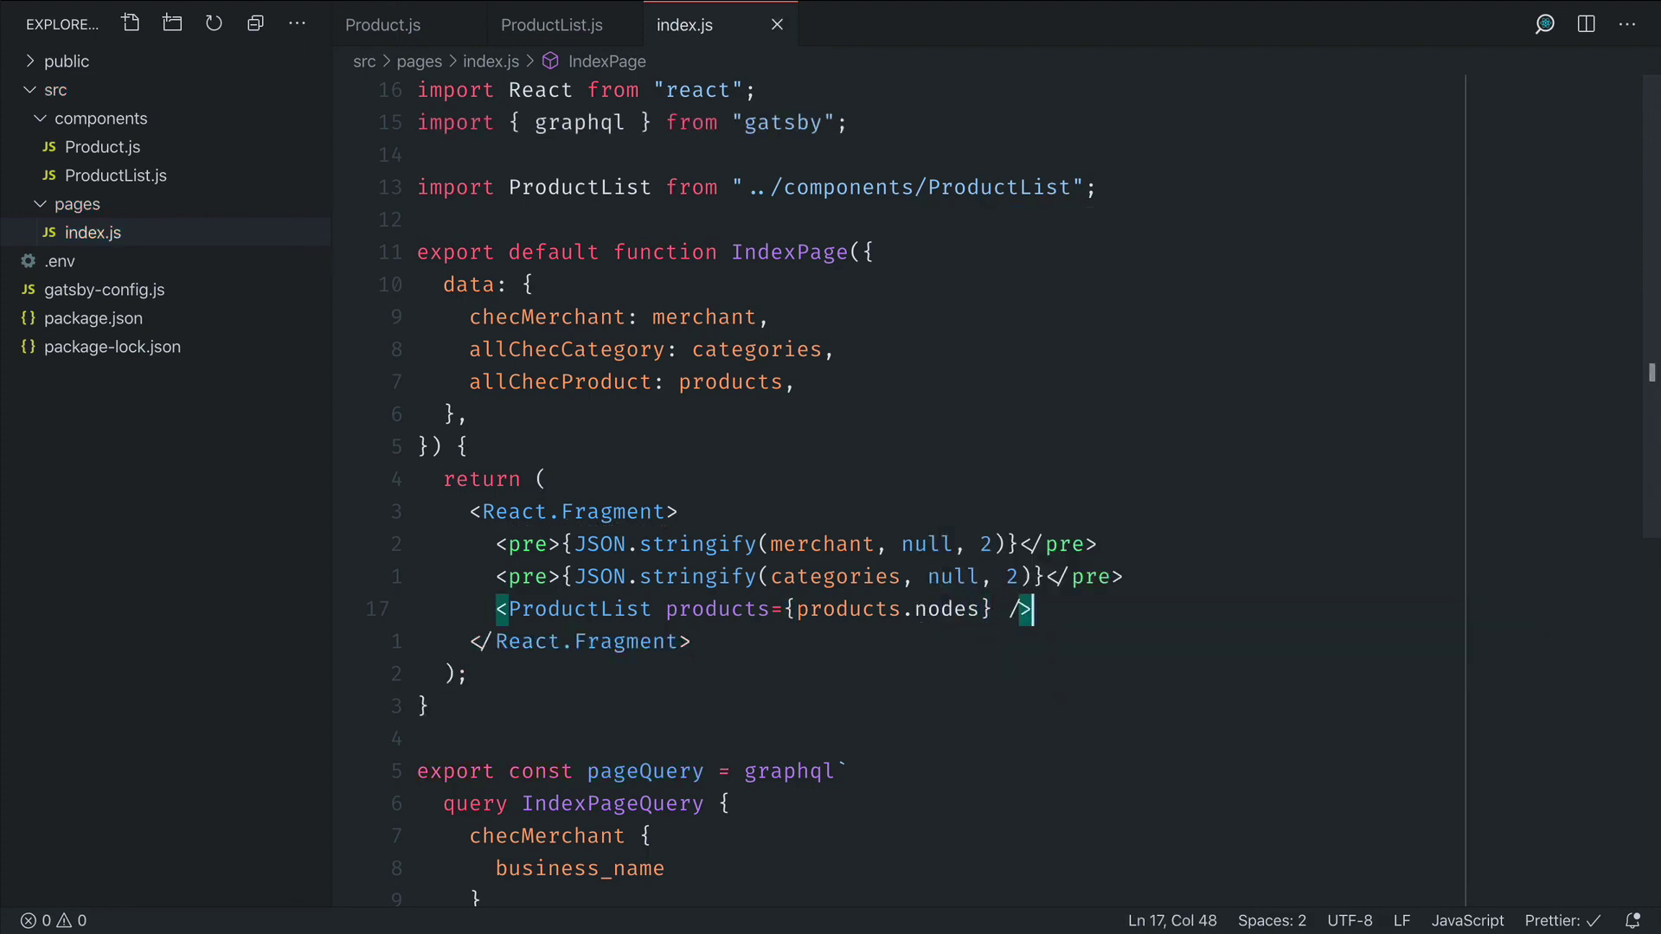
pyautogui.hotkey('ctrl', 'Left')
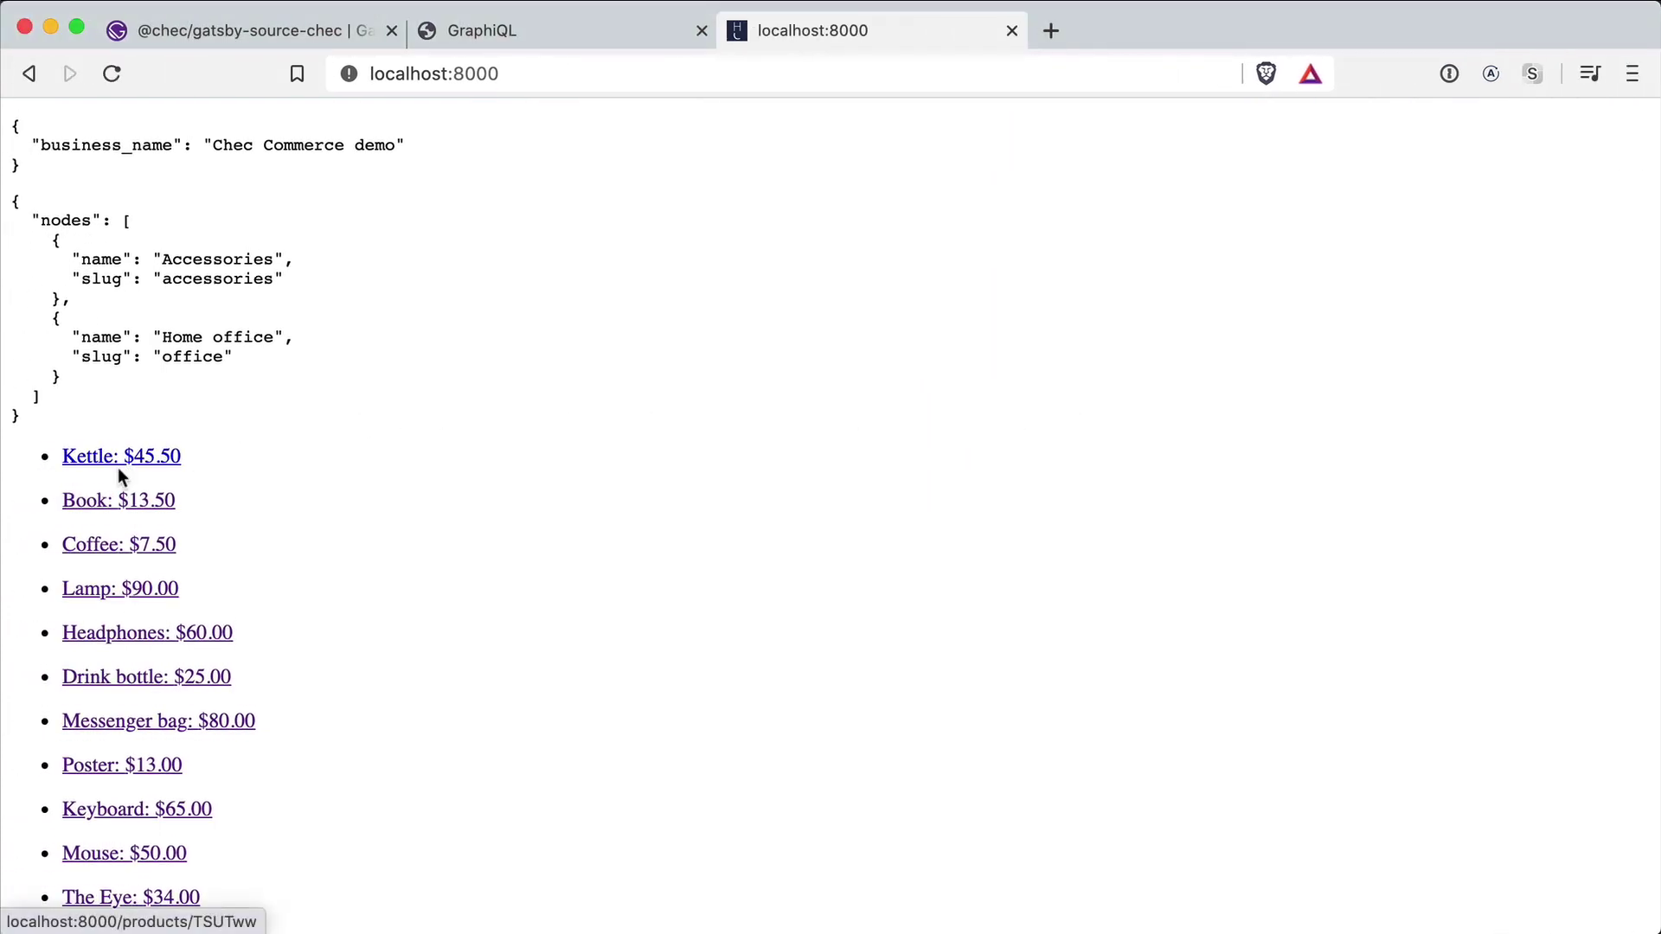
pyautogui.click(146, 722)
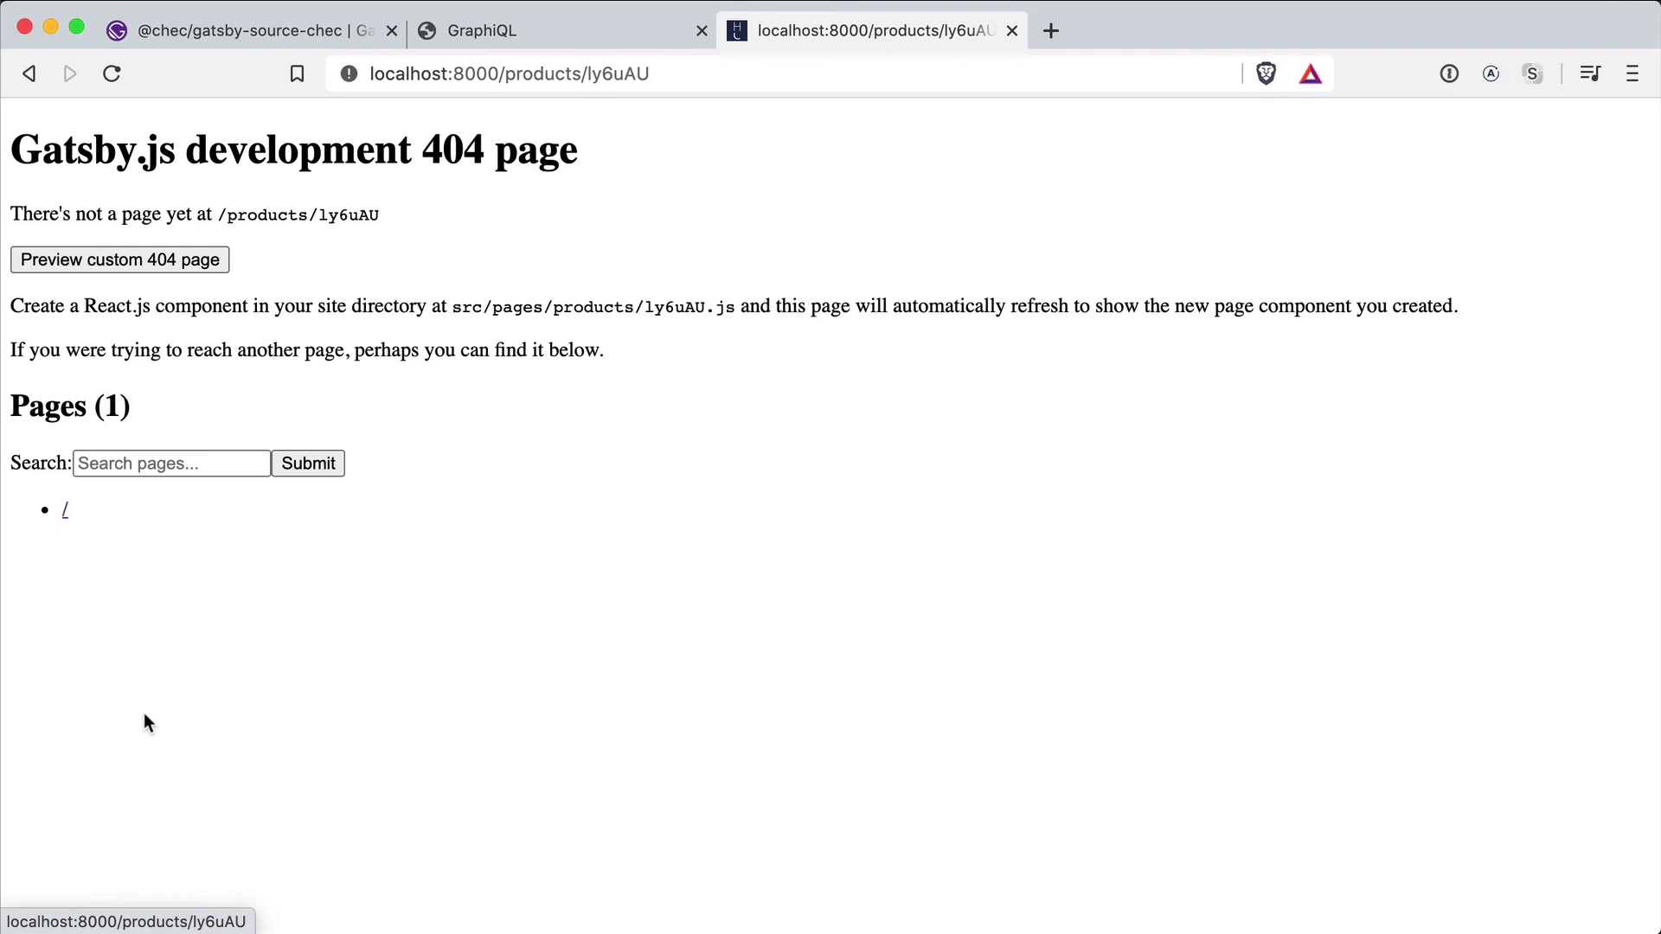
pyautogui.doubleClick(622, 73)
pyautogui.click(675, 220)
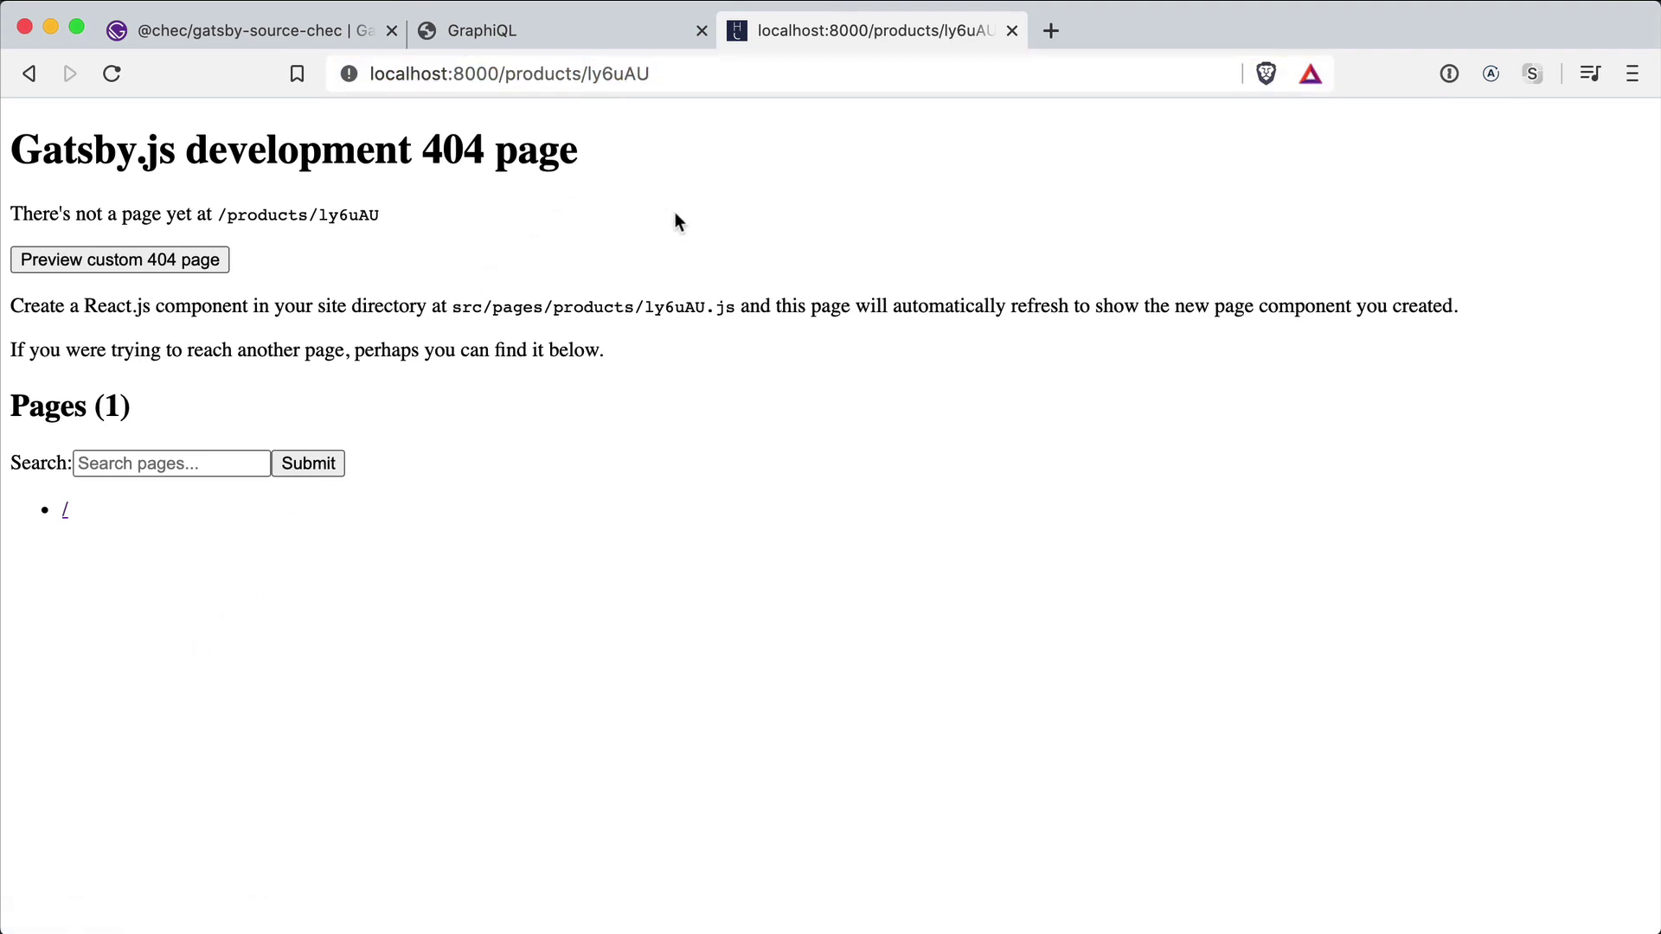
pyautogui.hscroll(-5, 674, 222)
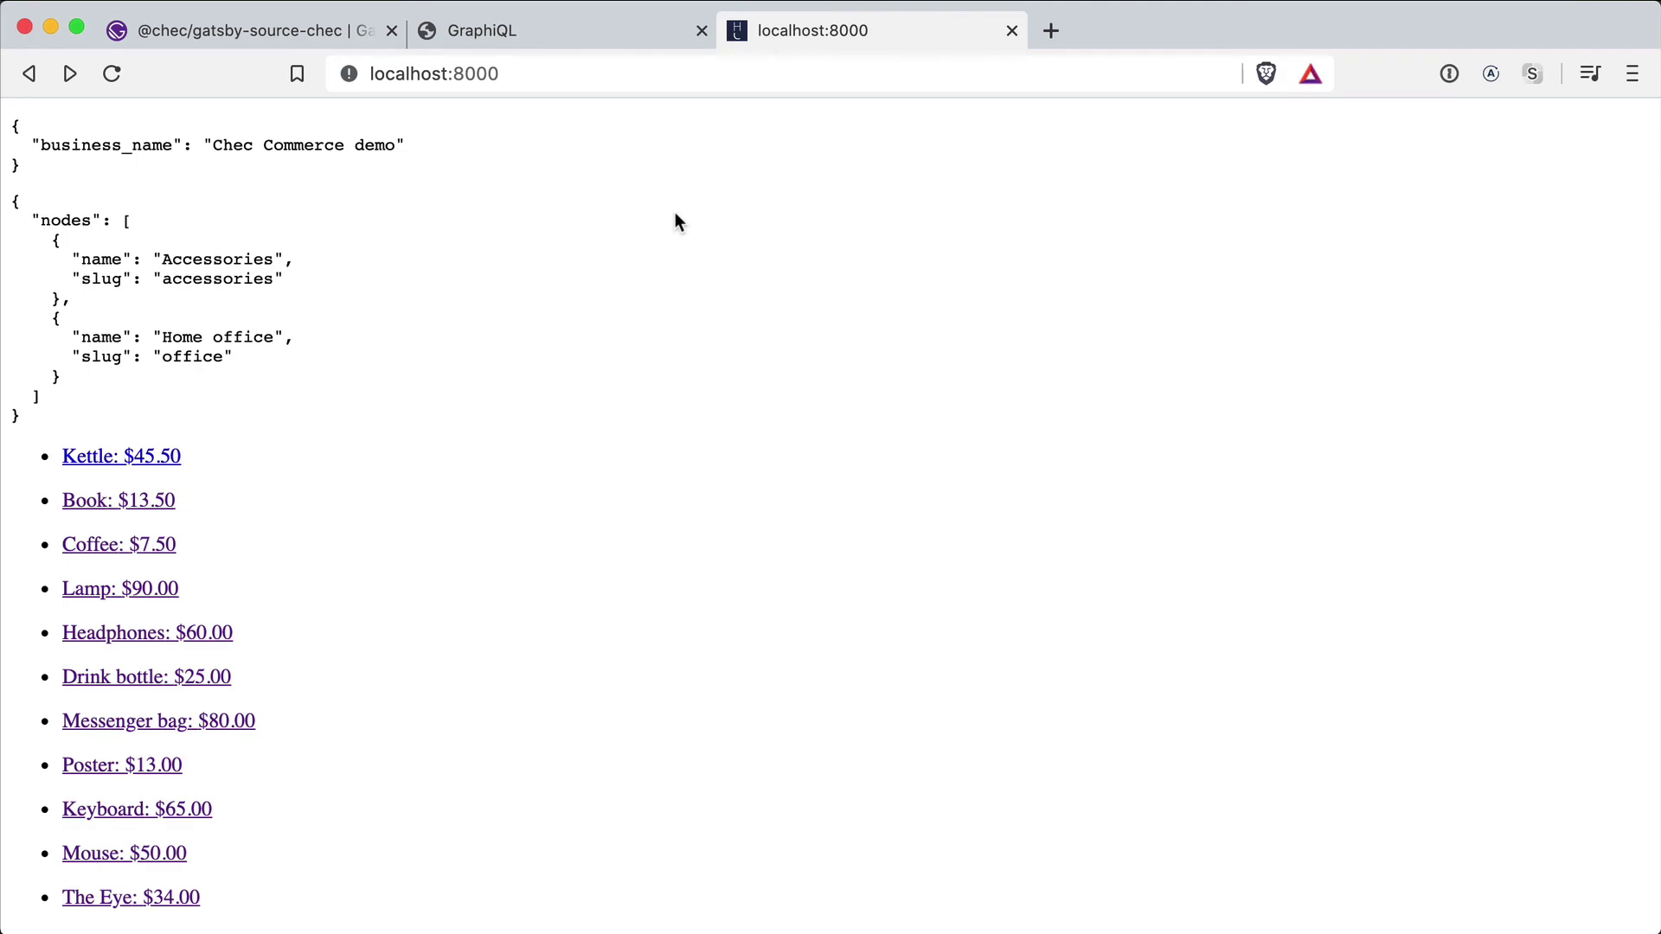